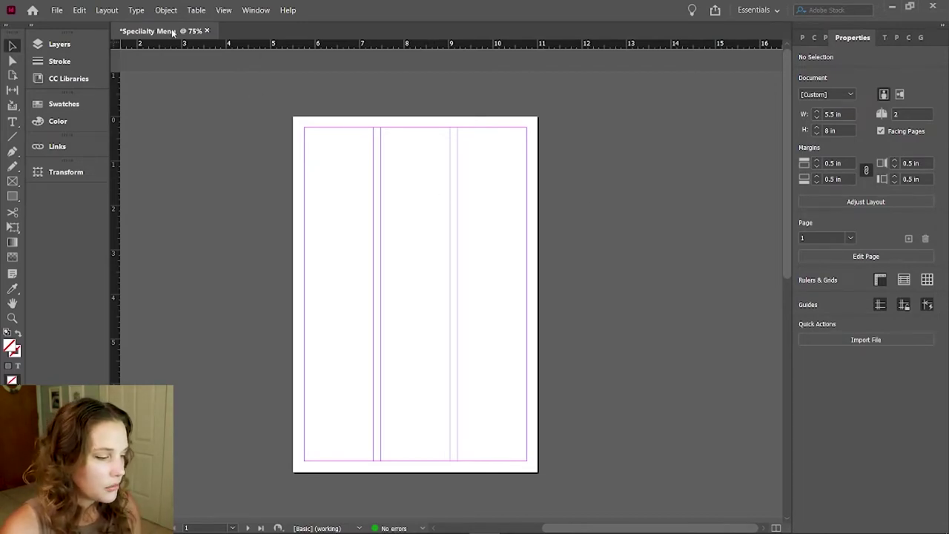
Step: Open the Coffee Shop Icon file for placing, with its import options shown
click(55, 10)
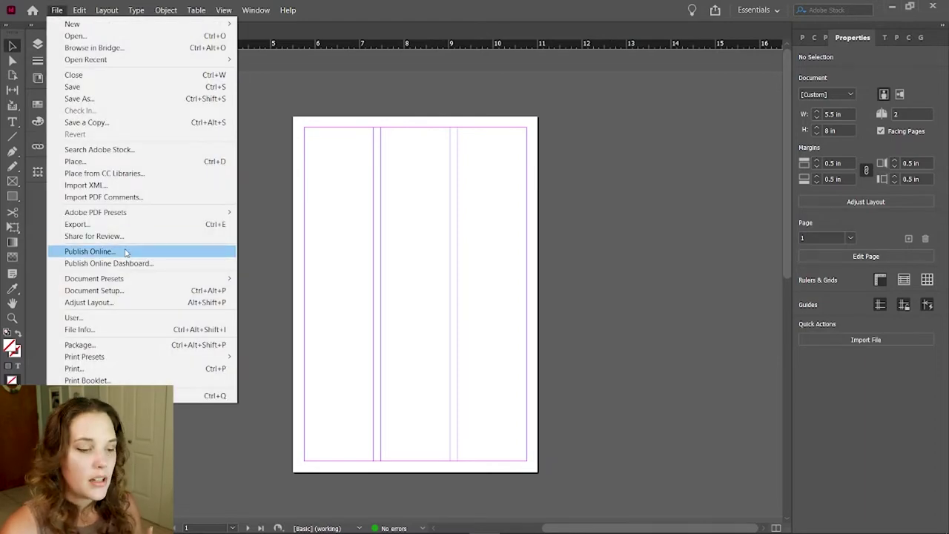
click(111, 160)
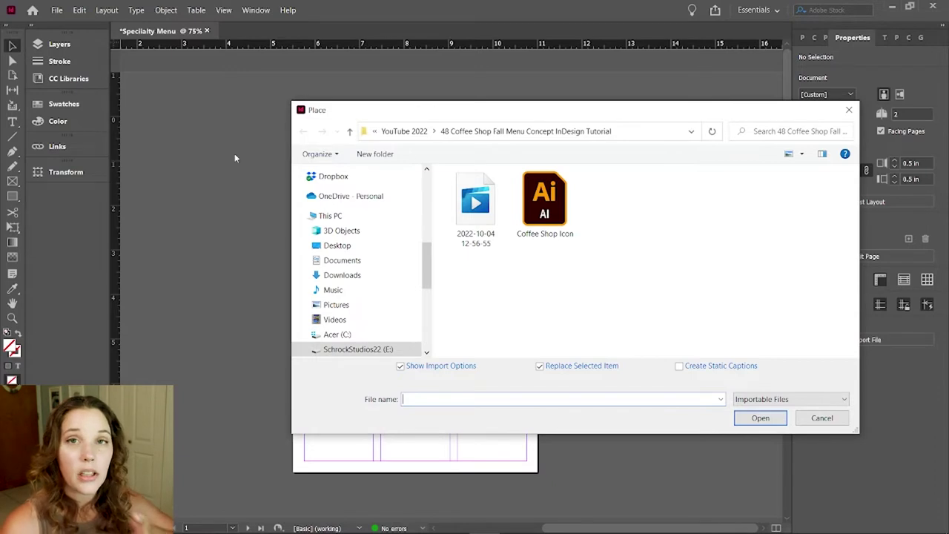
click(545, 202)
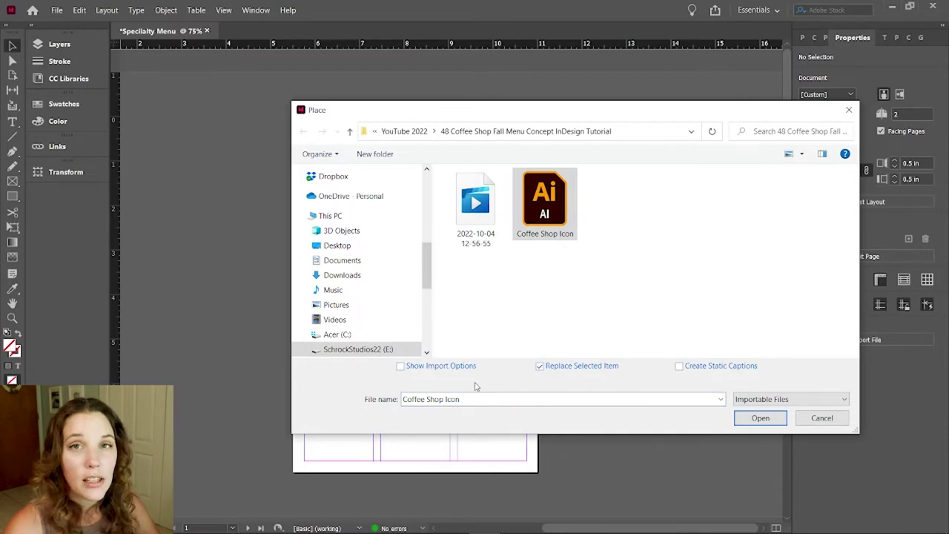
click(401, 369)
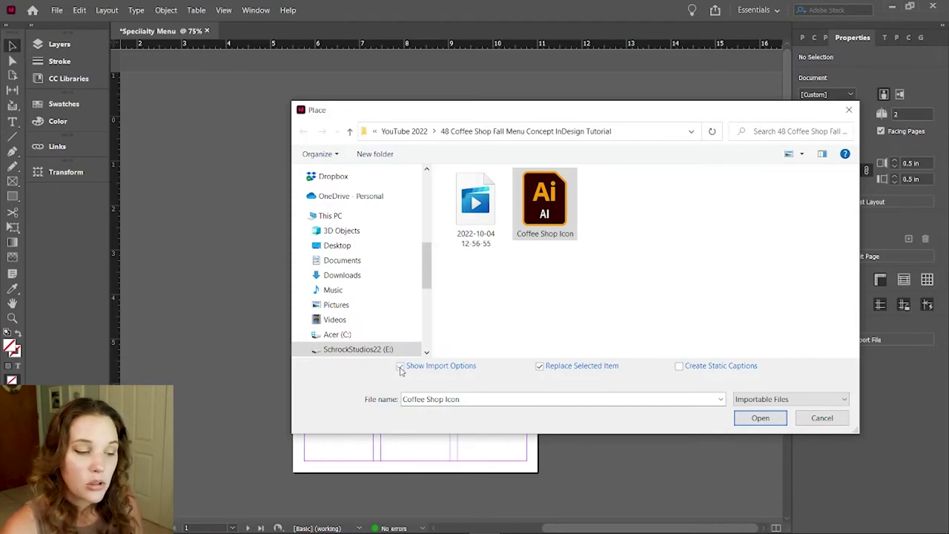
click(761, 420)
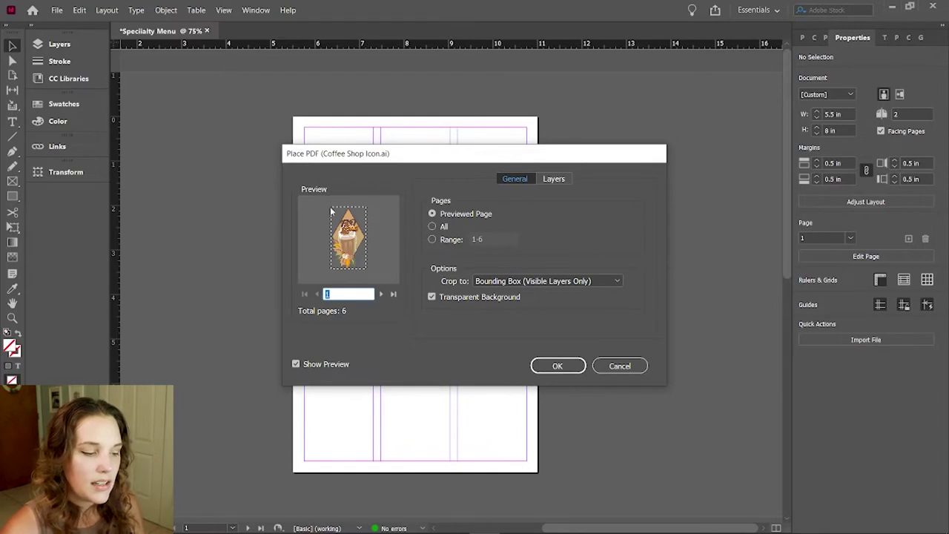
Step: Preview the artboards and layers, and load all pages cropped to Bounding Box (Visible Layers Only) with a transparent background
click(381, 294)
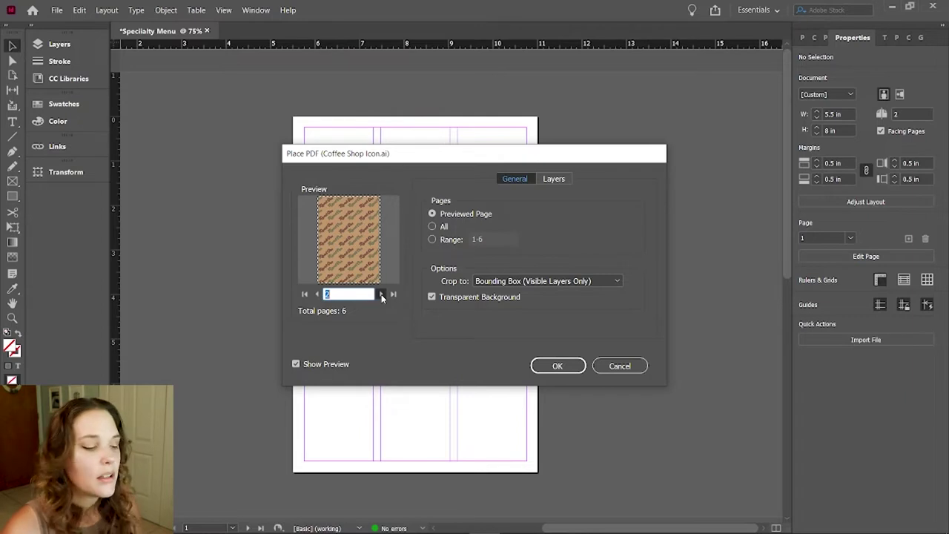
double_click(381, 295)
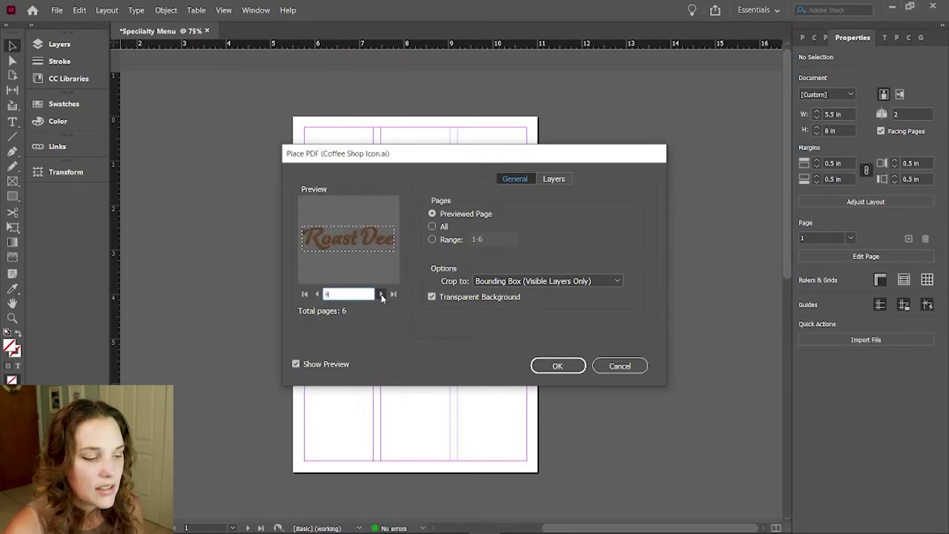
click(381, 294)
click(381, 294)
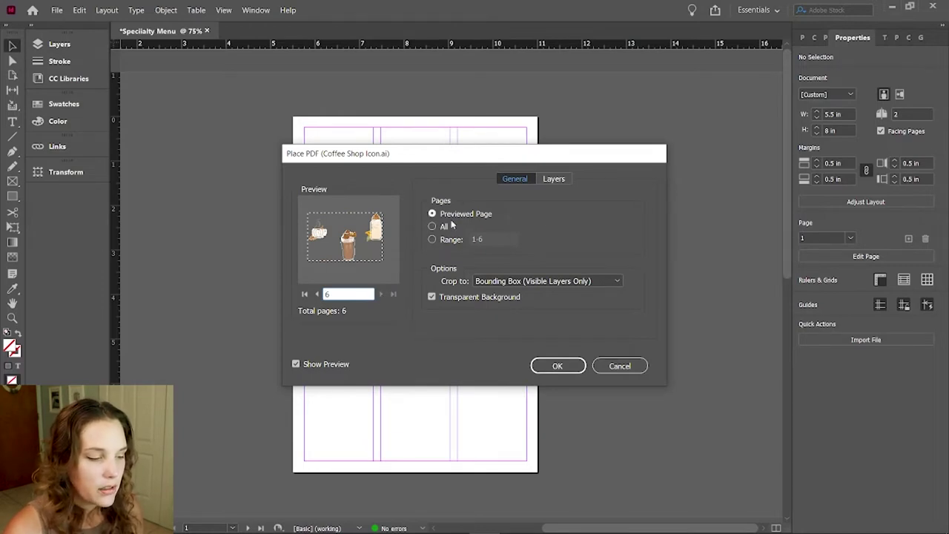
click(304, 293)
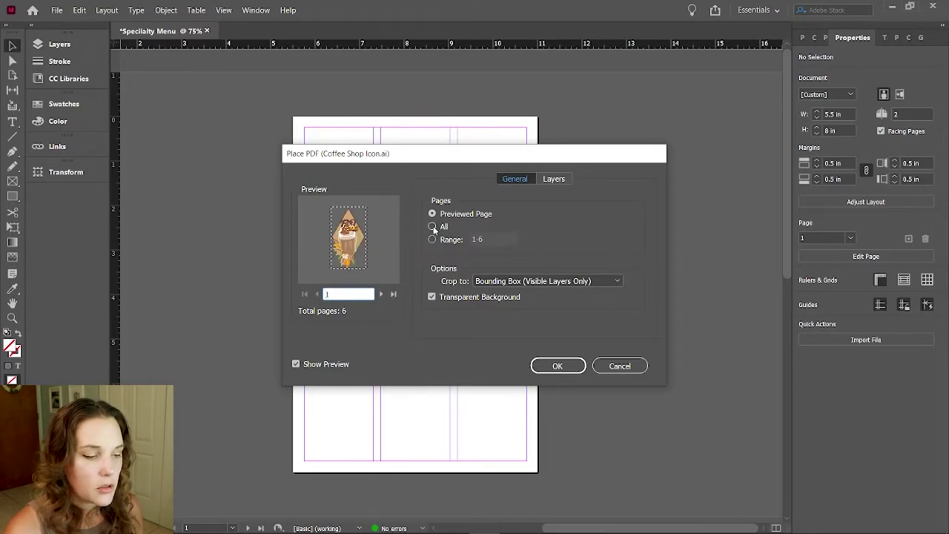
click(554, 179)
click(515, 180)
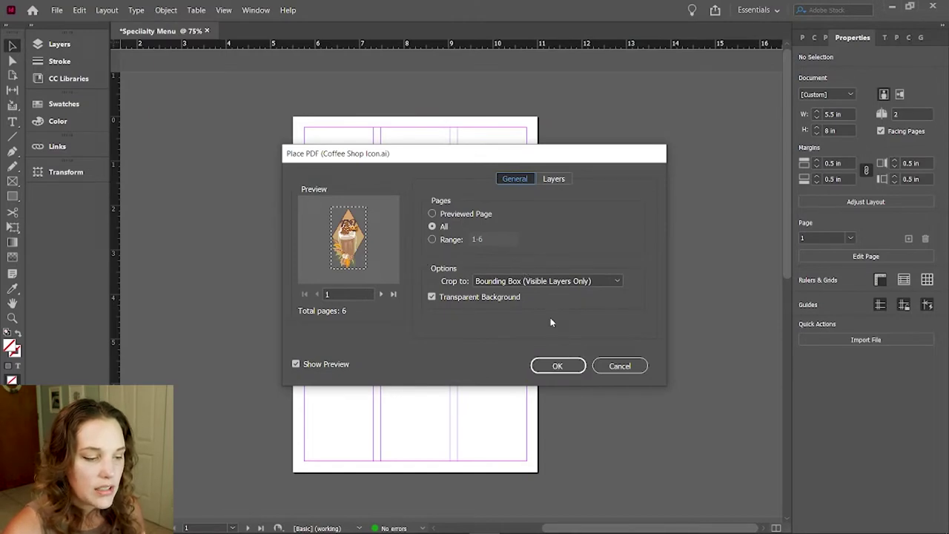
click(556, 181)
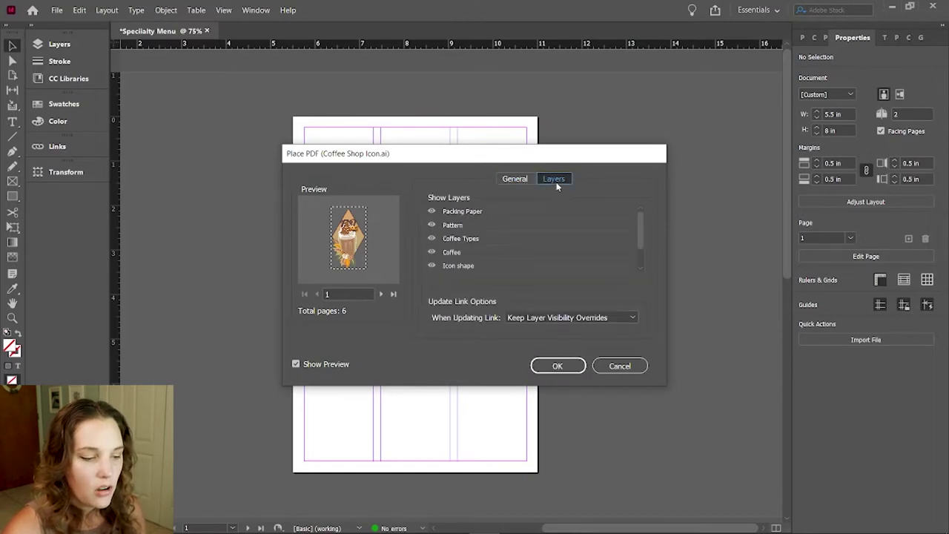
mouse_move(642, 232)
mouse_down()
mouse_move(644, 251)
mouse_move(644, 224)
mouse_move(648, 269)
mouse_move(641, 223)
mouse_up()
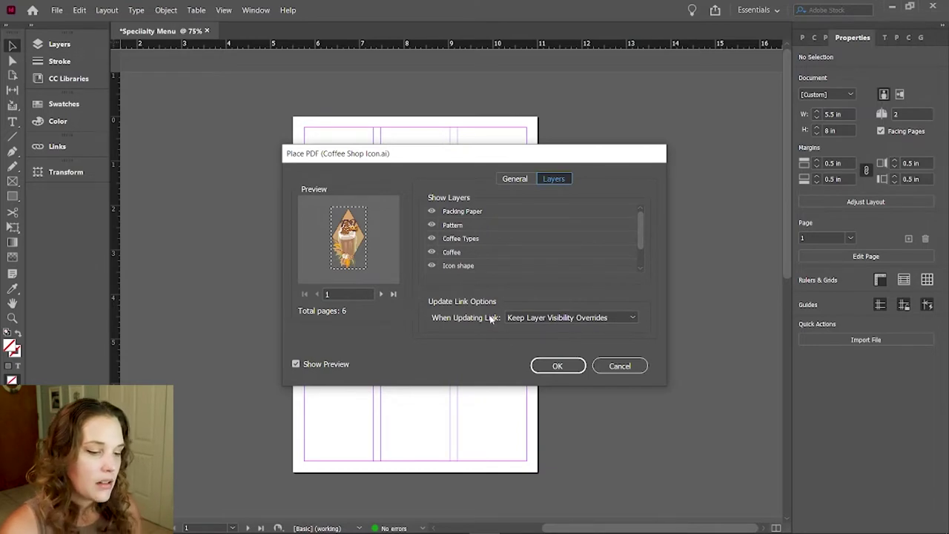
click(558, 366)
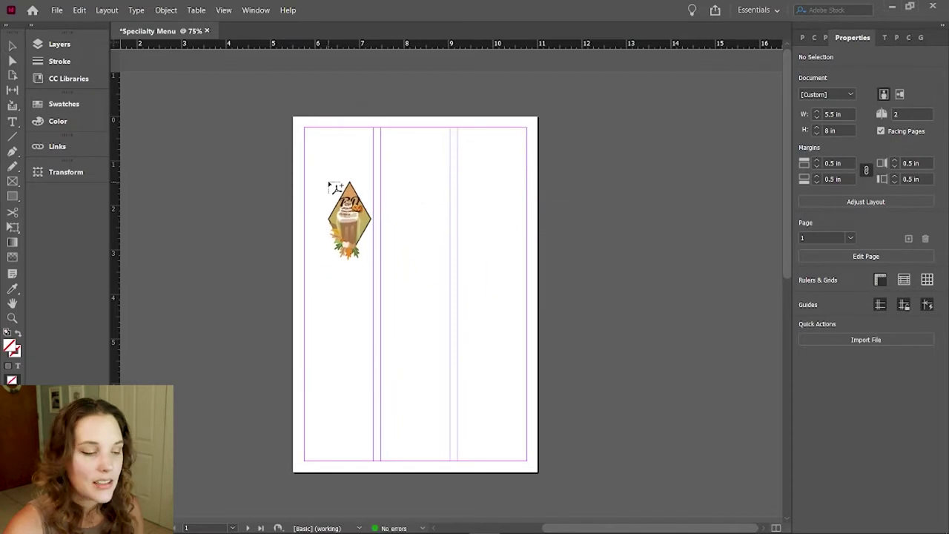
Step: Place the six loaded artworks one after another around the two menu pages, mostly on the pasteboard
scroll(459, 213, left, 5)
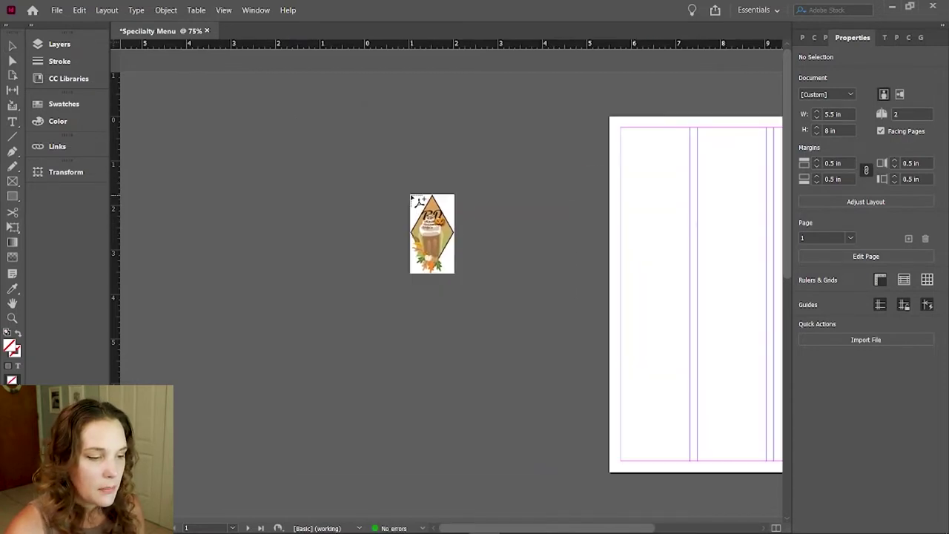
click(183, 108)
click(399, 109)
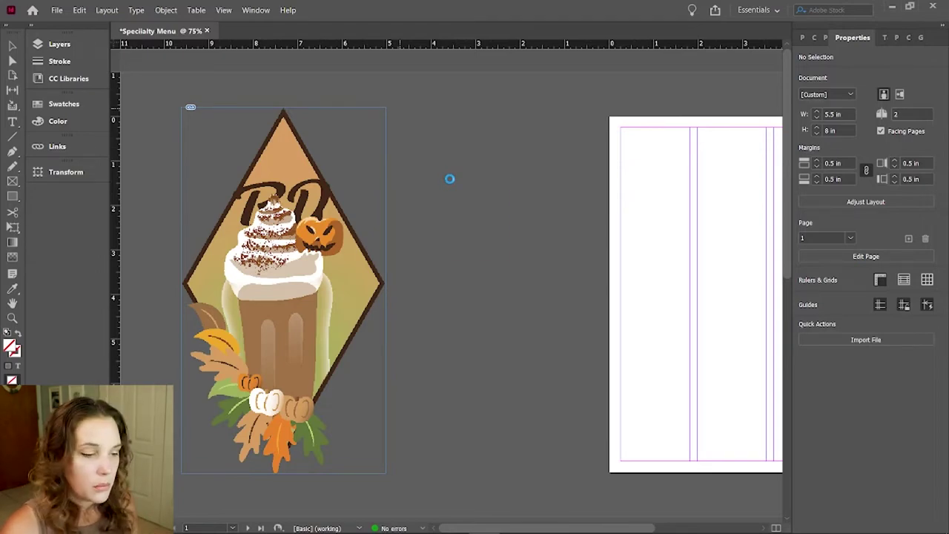
scroll(449, 178, right, 5)
click(622, 144)
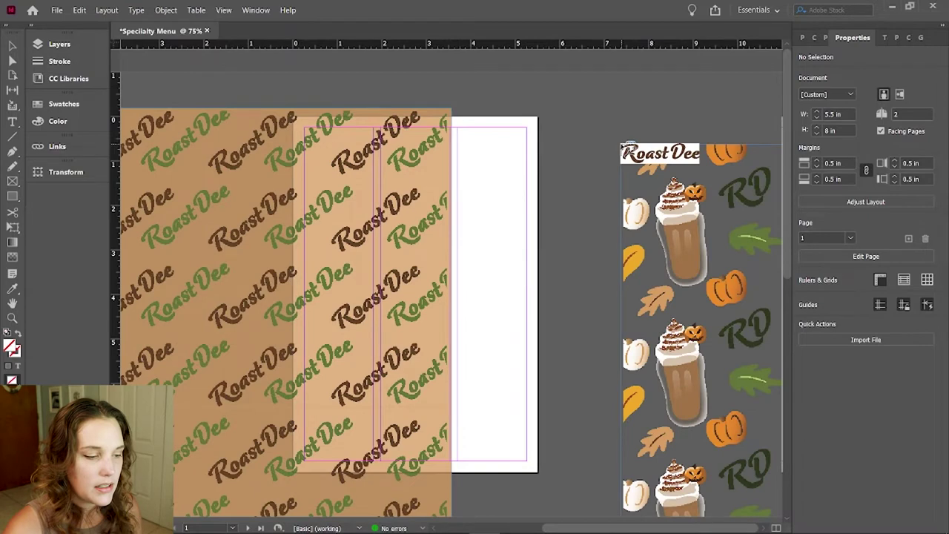
scroll(527, 293, down, 5)
click(527, 293)
click(339, 289)
scroll(401, 312, down, 5)
click(354, 227)
click(639, 199)
Step: Move the diamond icon and the Roast Dee packing paper together off the first page onto the pasteboard
scroll(536, 147, up, 5)
scroll(537, 150, left, 5)
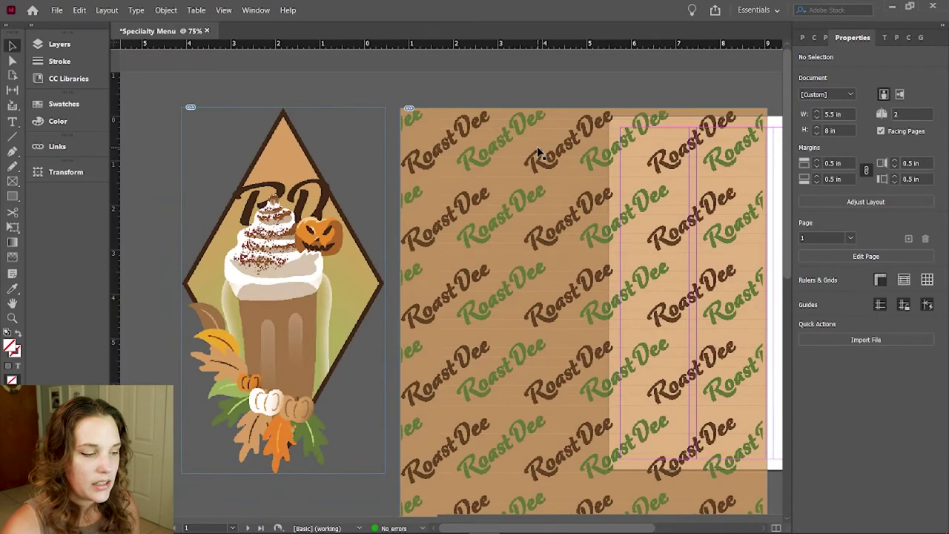
click(261, 195)
shift+click(506, 219)
drag(506, 219, 308, 199)
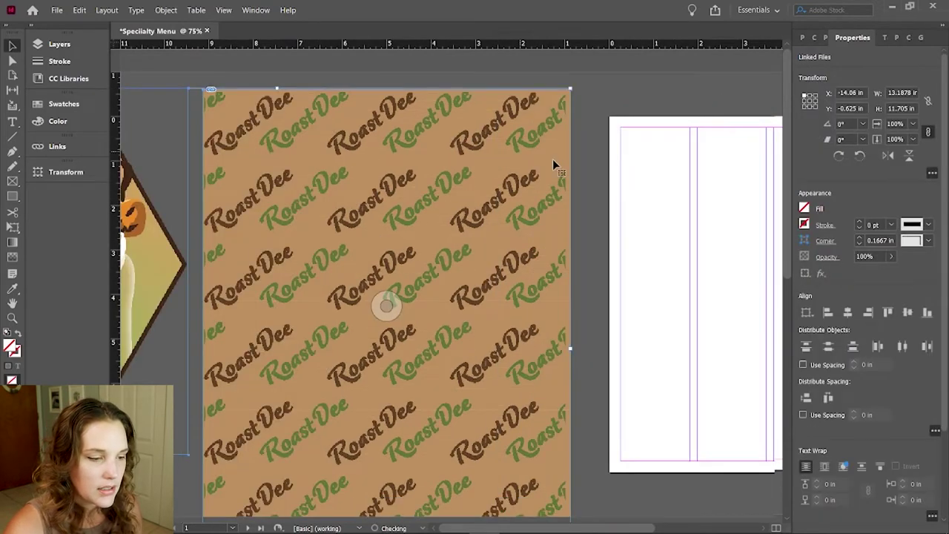
click(577, 186)
Step: Move the diamond icon down beside the second page and shift the seasonal drink pattern so it partly overlaps the first page
key(z)
alt+click(486, 340)
alt+click(487, 339)
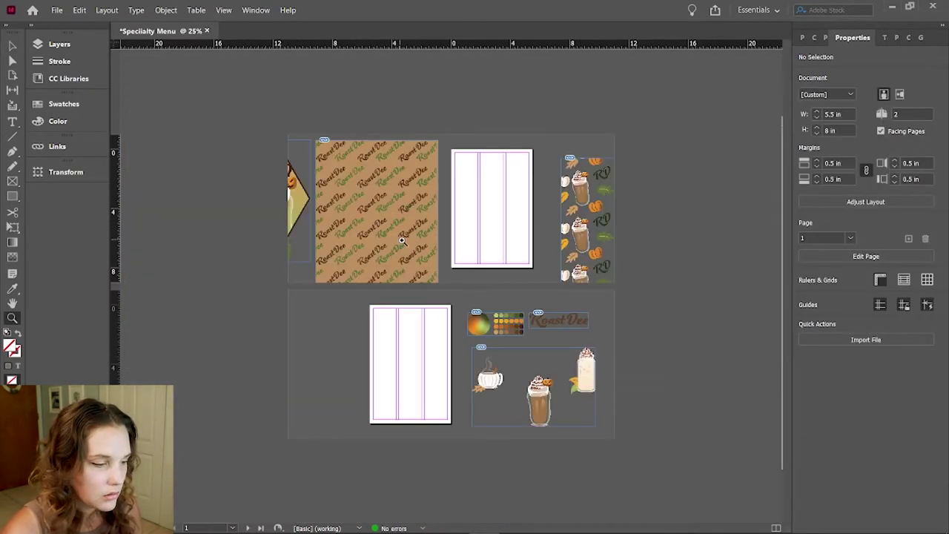
key(v)
drag(298, 220, 352, 384)
drag(582, 223, 512, 201)
key(z)
click(452, 242)
key(v)
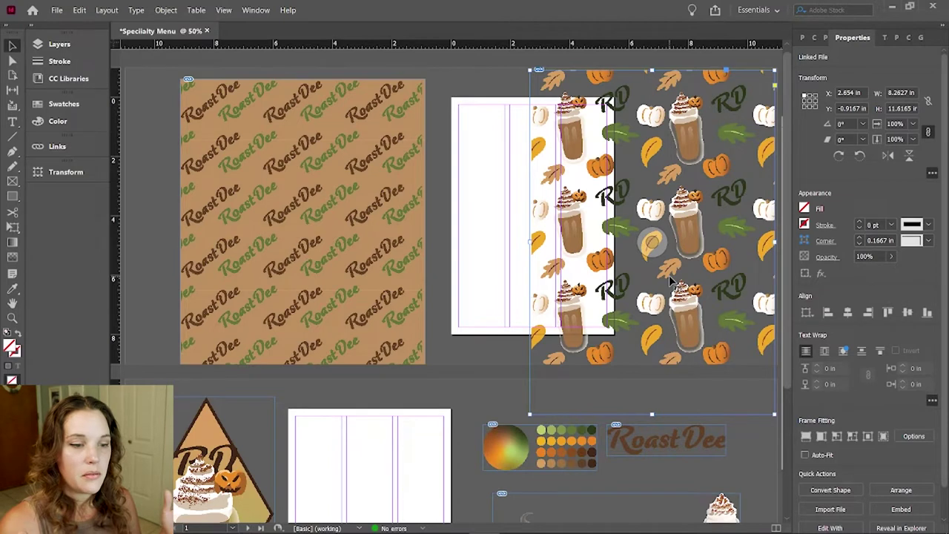
Step: Scale the Roast Dee packing paper down to about 5.08 by 7.19 in and position it beside the first page
click(346, 218)
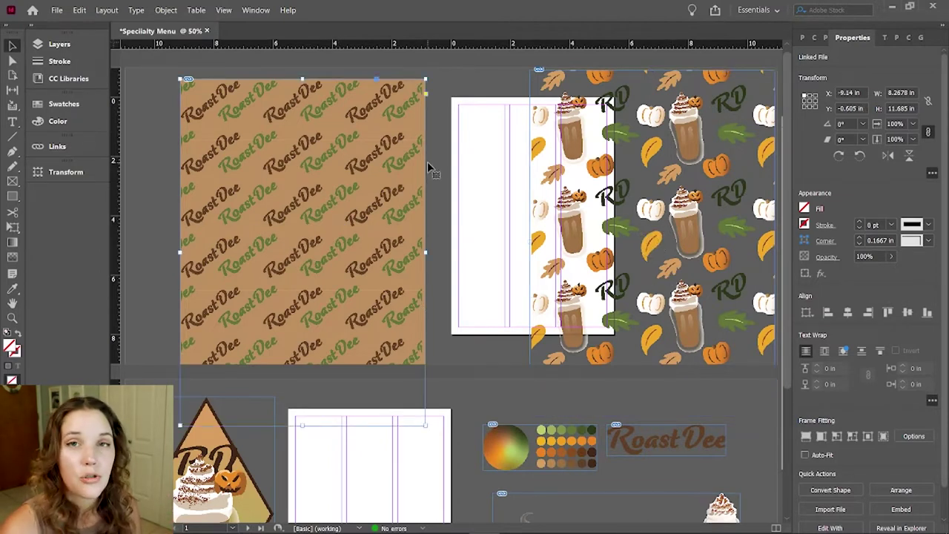
drag(427, 77, 323, 213)
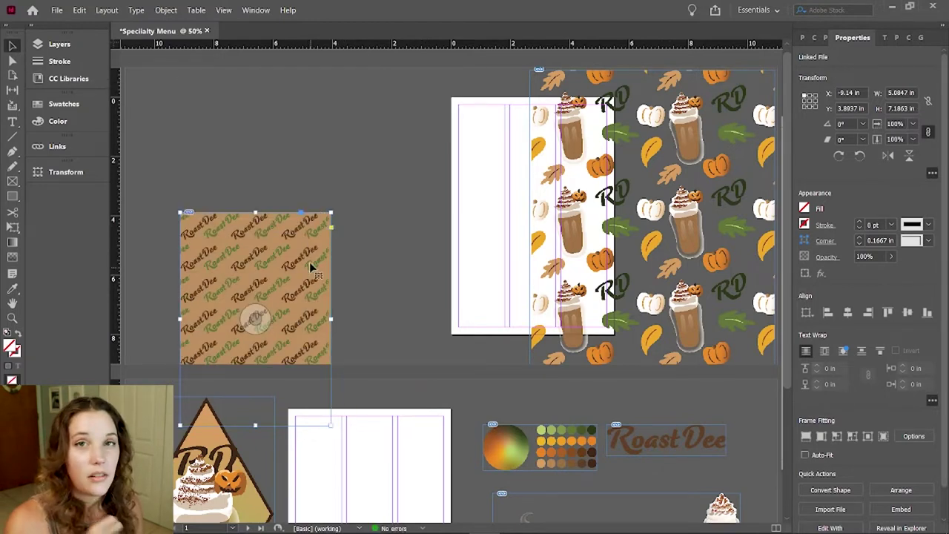
drag(312, 272, 363, 150)
Step: Try shrinking only the frame of the seasonal drink pattern so that it crops the artwork, and undo it
click(613, 237)
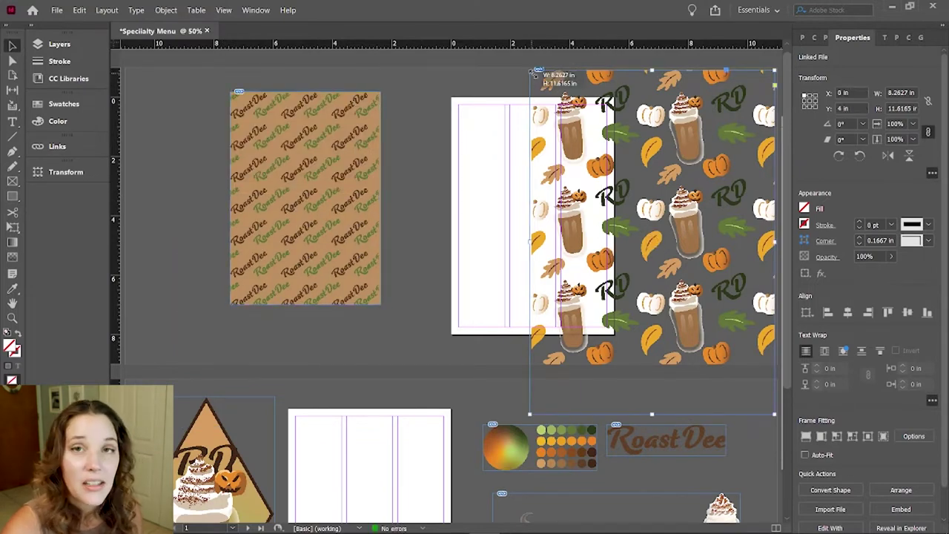
drag(531, 70, 624, 175)
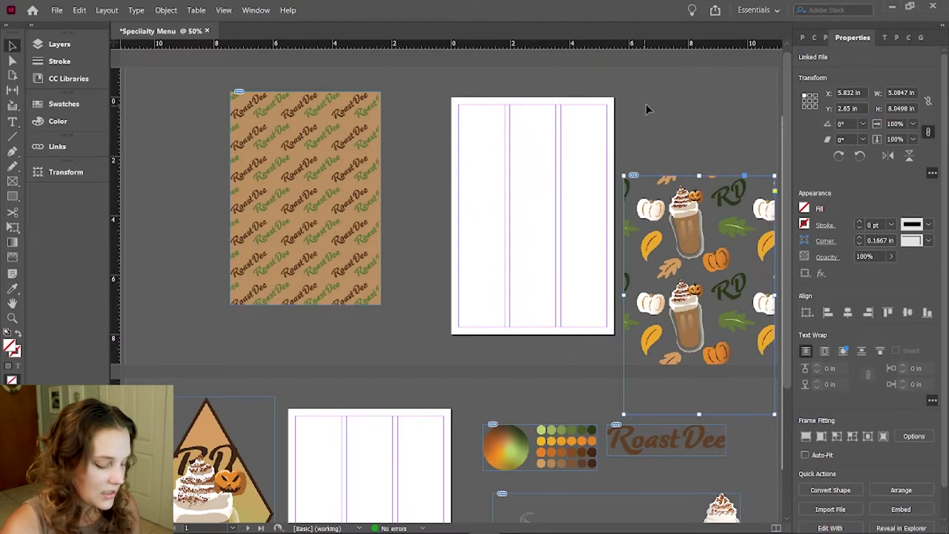
key(ctrl+z)
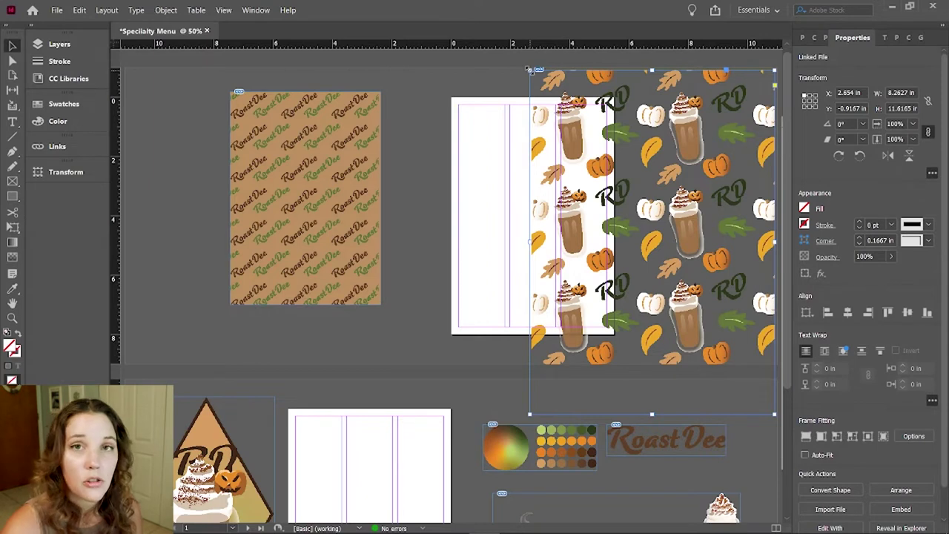
Step: Scale the seasonal drink pattern and its frame together to about 4.59 by 6.45 in and position it beside the first page
drag(530, 71, 639, 224)
drag(733, 288, 717, 152)
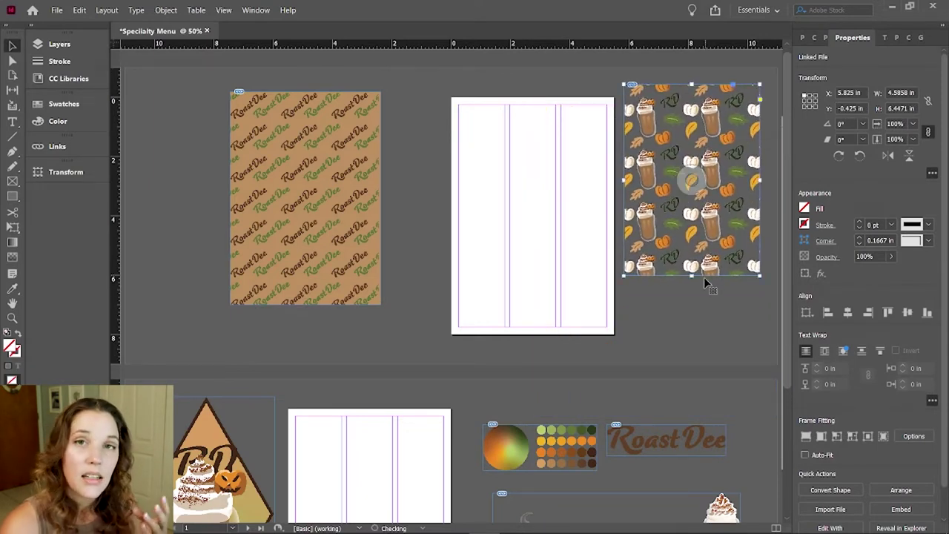
click(704, 297)
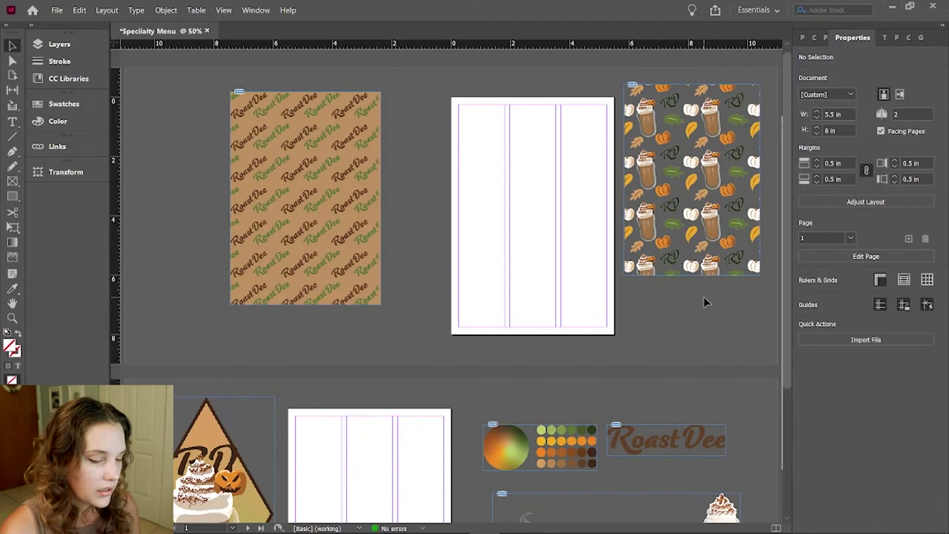
Step: Examine the upper corner of the seasonal drink pattern closely, comparing the artwork's edge with its surrounding frame
key(z)
click(679, 228)
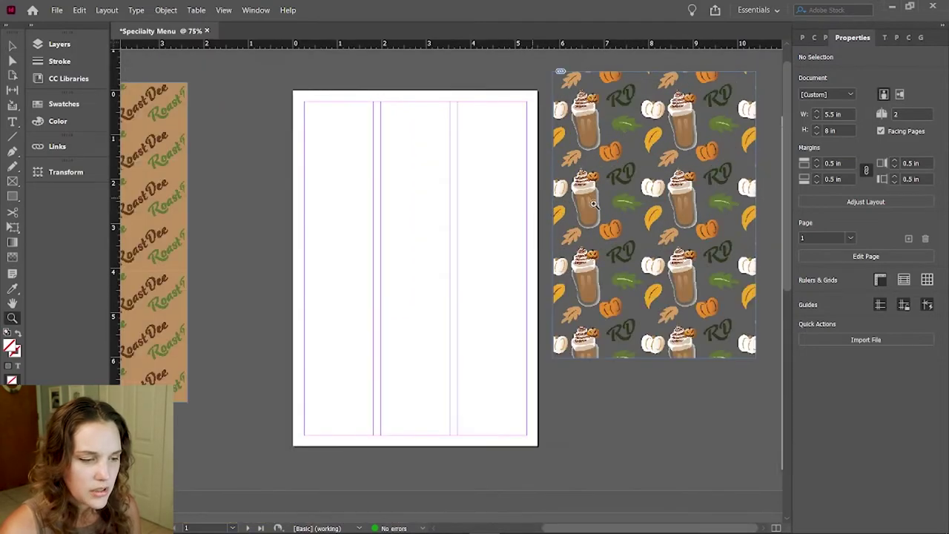
click(544, 186)
click(527, 188)
click(414, 182)
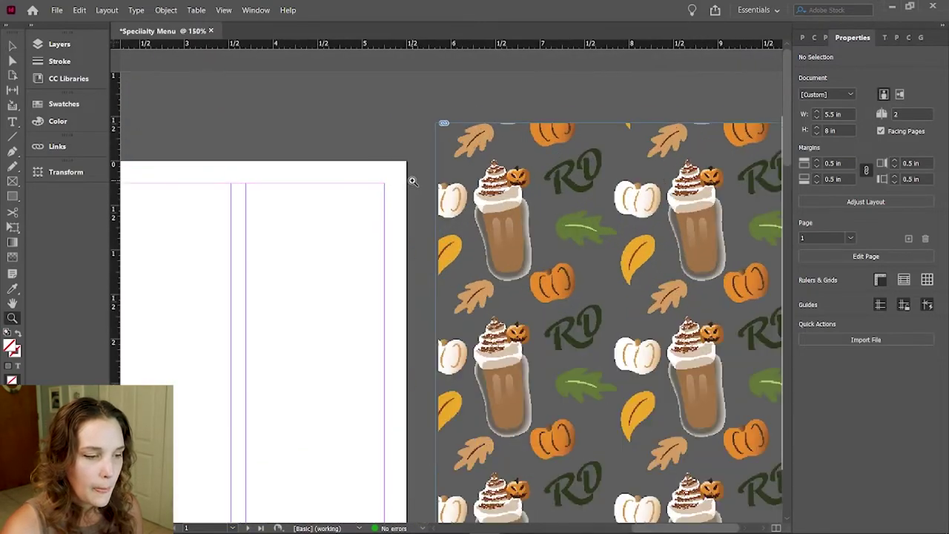
click(468, 188)
click(429, 159)
click(445, 201)
click(467, 271)
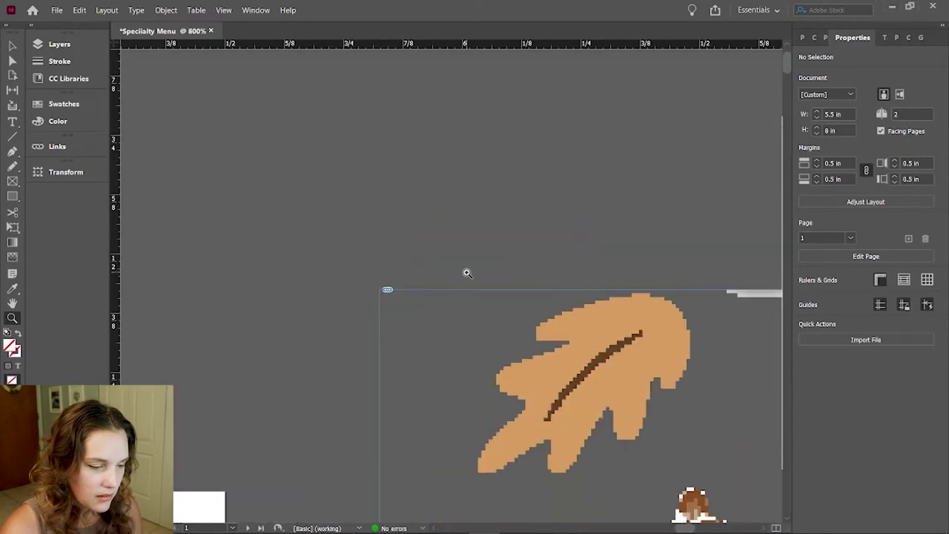
alt+click(501, 327)
alt+click(489, 319)
alt+click(474, 308)
alt+click(457, 293)
alt+click(438, 280)
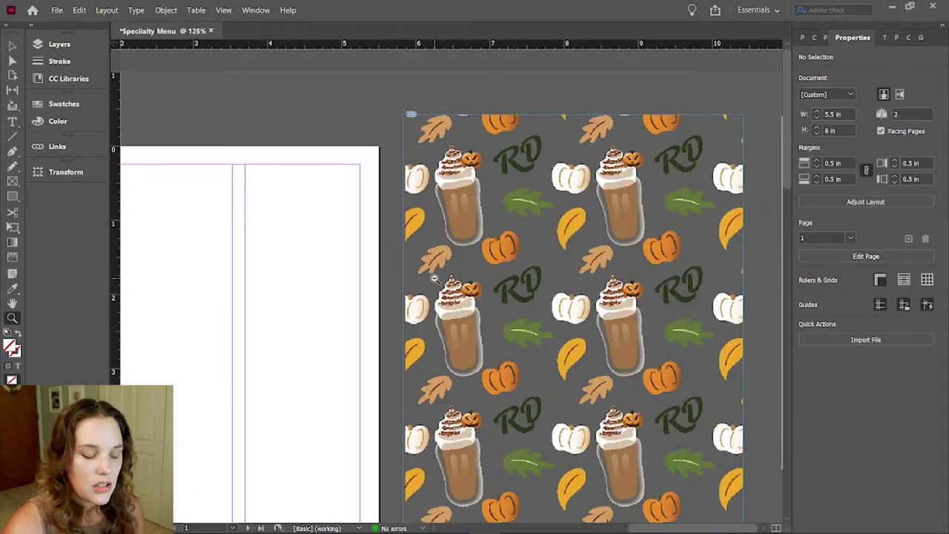
alt+click(434, 278)
alt+click(441, 269)
key(v)
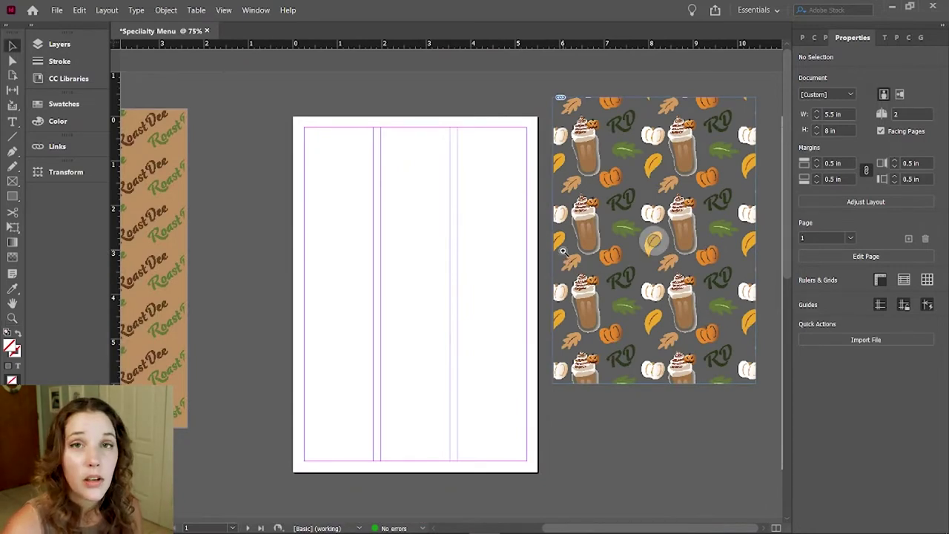
Step: Shift the seasonal drink artwork inside its frame and bring it back to about X 0.025 in, Y 0 in within the frame
key(ctrl+minus)
click(679, 220)
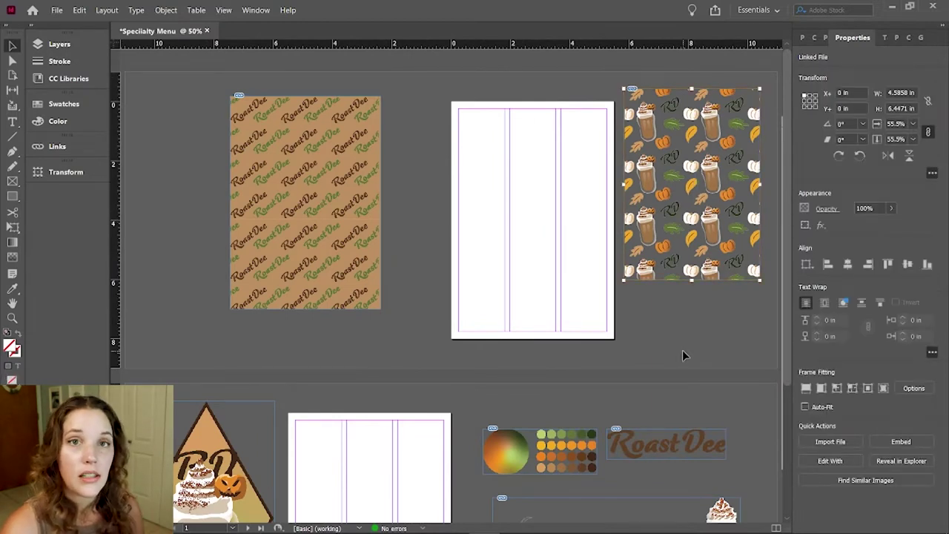
mouse_move(712, 227)
mouse_down()
mouse_move(694, 229)
mouse_move(703, 221)
mouse_up()
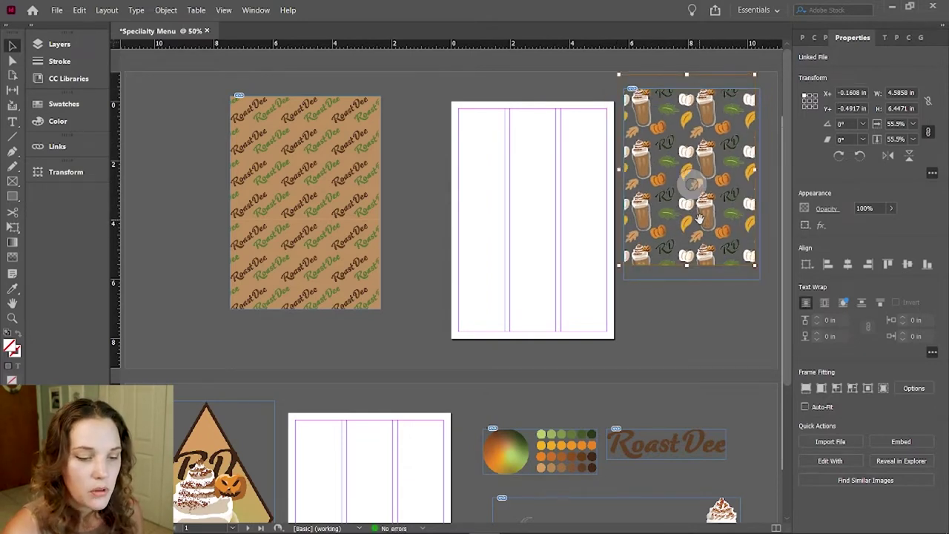
drag(704, 221, 698, 247)
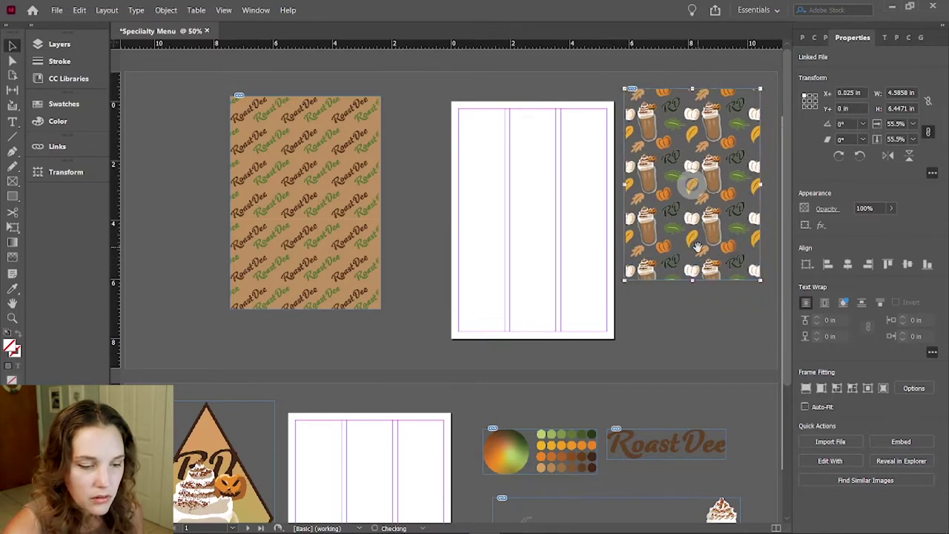
click(401, 247)
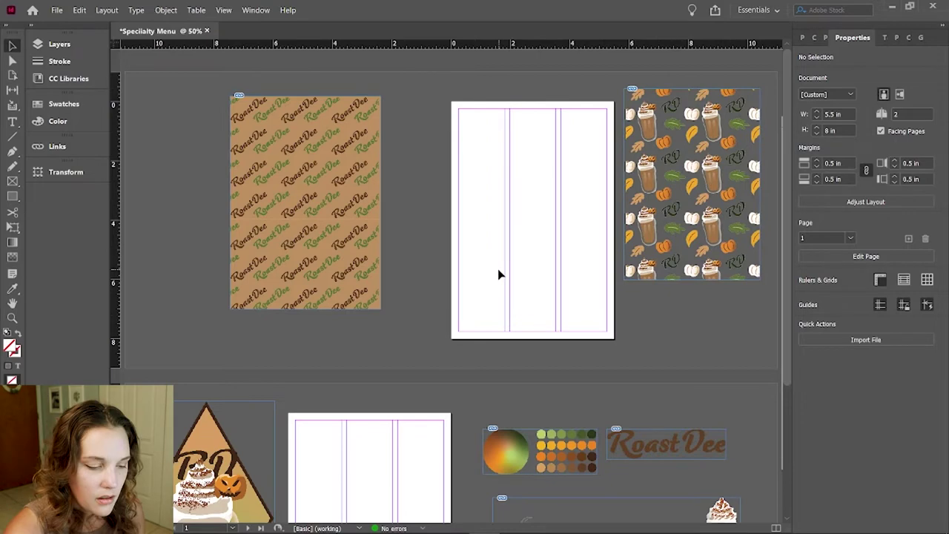
scroll(499, 274, down, 5)
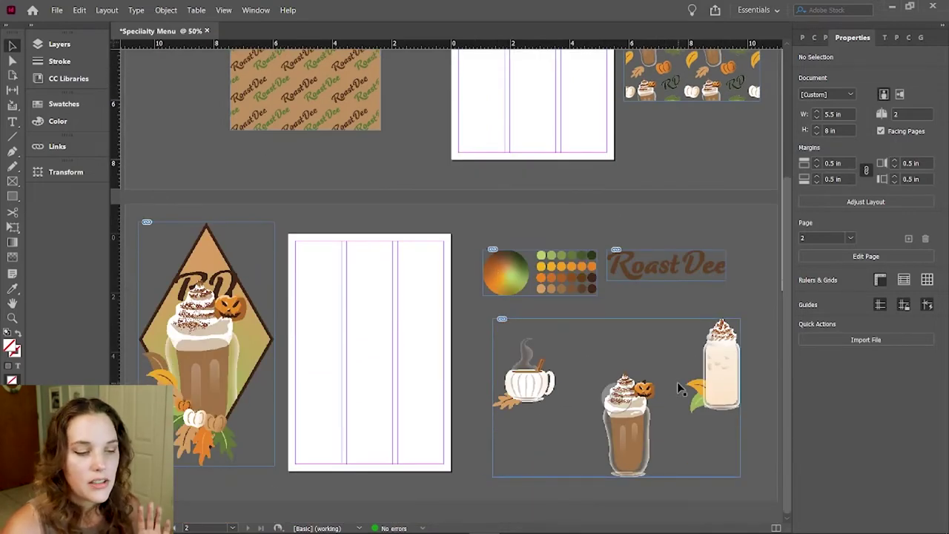
right_click(526, 382)
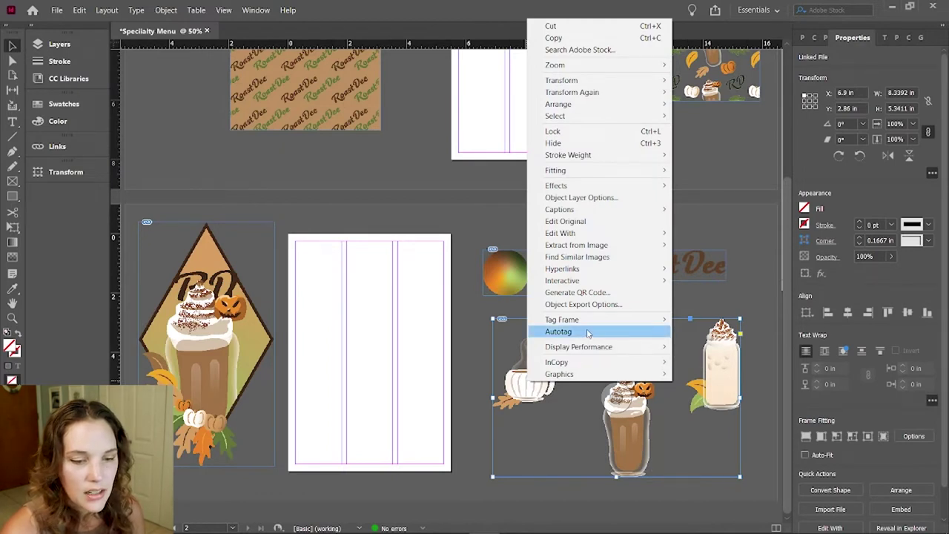
click(474, 344)
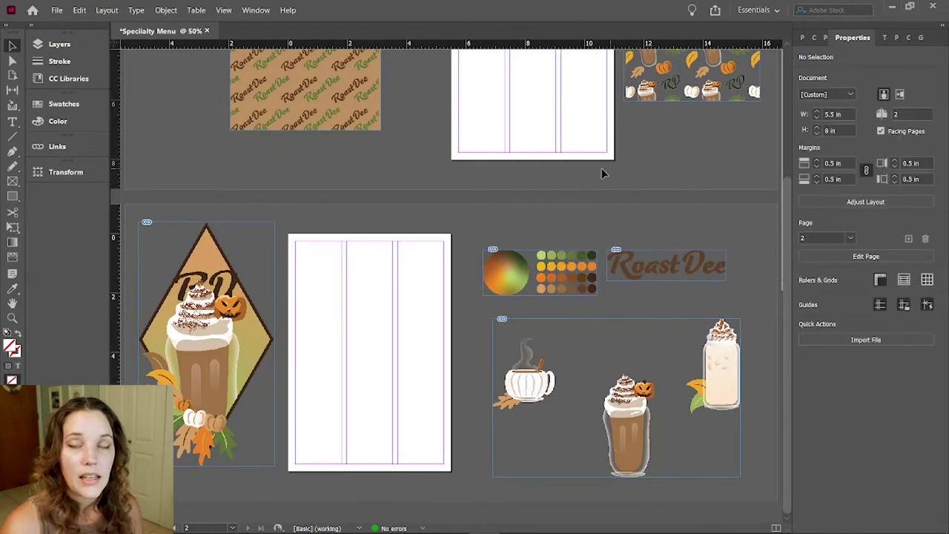
scroll(581, 146, up, 3)
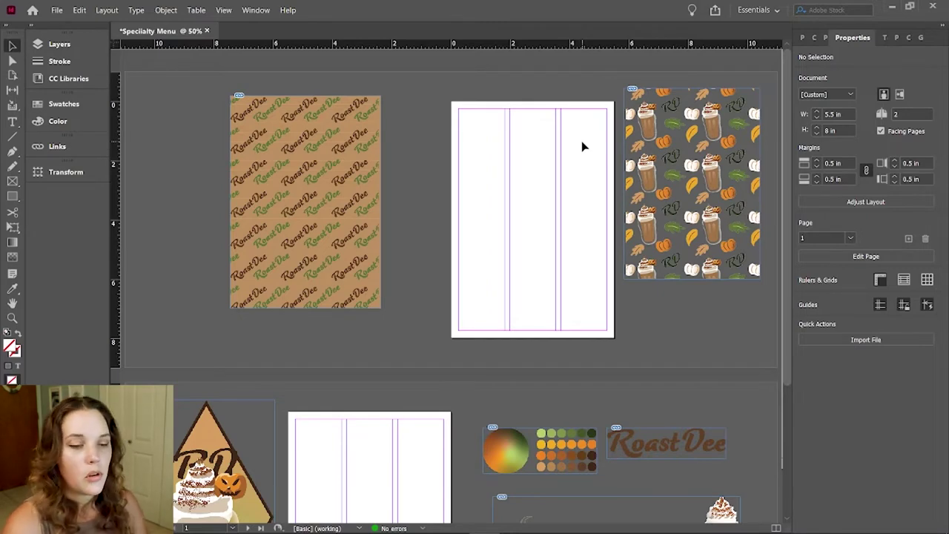
Step: Move the Roast Dee logo from beside the second page onto the first page at about X 1.81 in, Y 5.8 in
scroll(582, 146, down, 3)
drag(658, 283, 553, 129)
scroll(553, 129, up, 3)
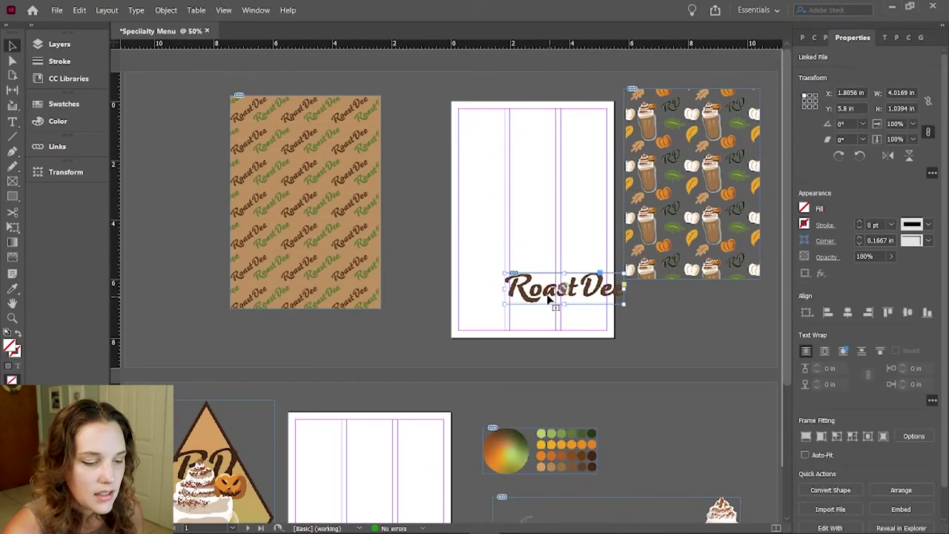
scroll(546, 296, down, 4)
scroll(544, 292, up, 3)
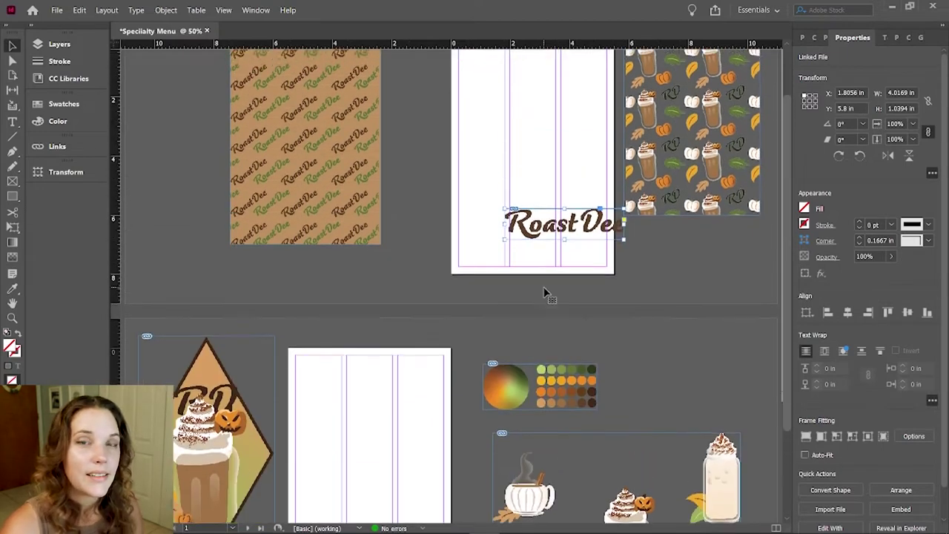
Step: Place the Roast Dee logo at the second page's top margin, about 2.18 by 0.54 in, at about X 1.74 in, Y 0.25 in
scroll(545, 293, down, 1)
drag(537, 195, 344, 343)
click(438, 349)
key(z)
click(388, 339)
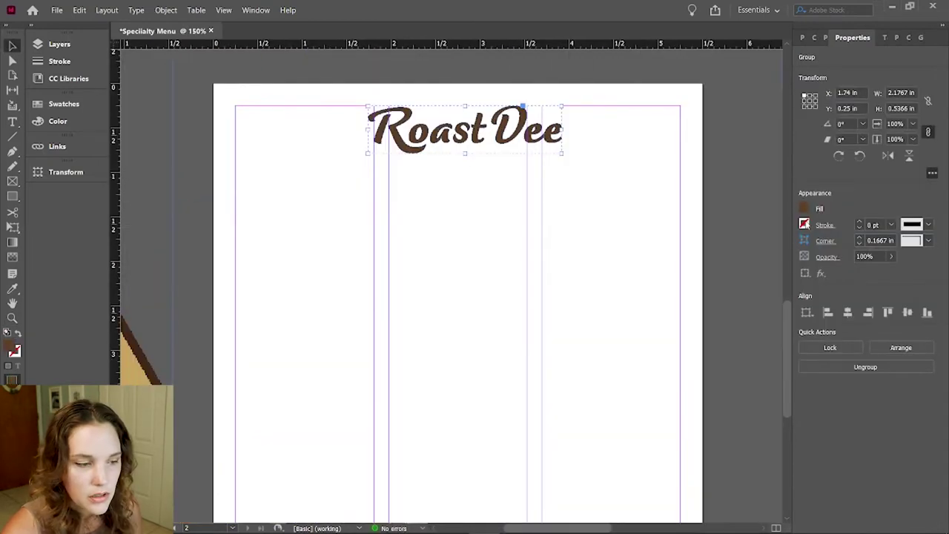
Step: Centre the Roast Dee logo horizontally on the second page by aligning it to the page
click(807, 312)
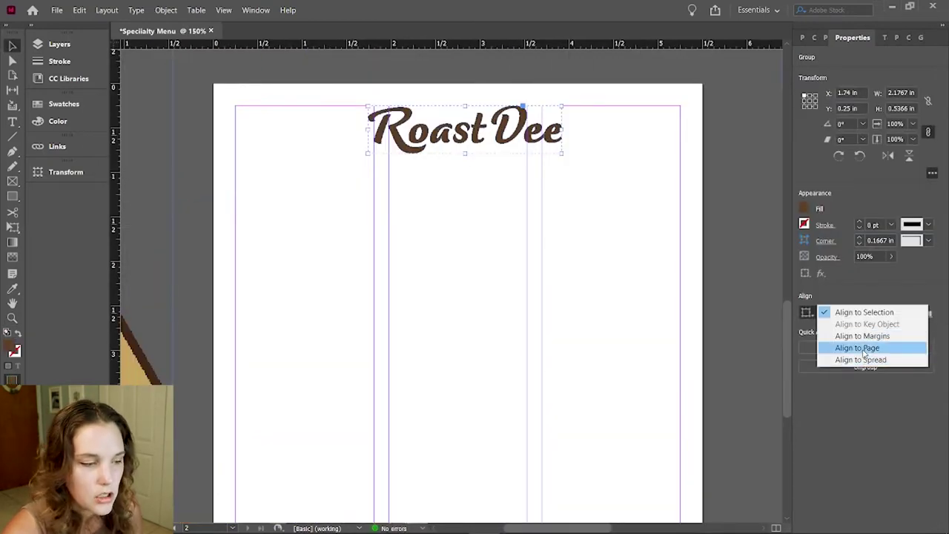
click(861, 348)
click(848, 312)
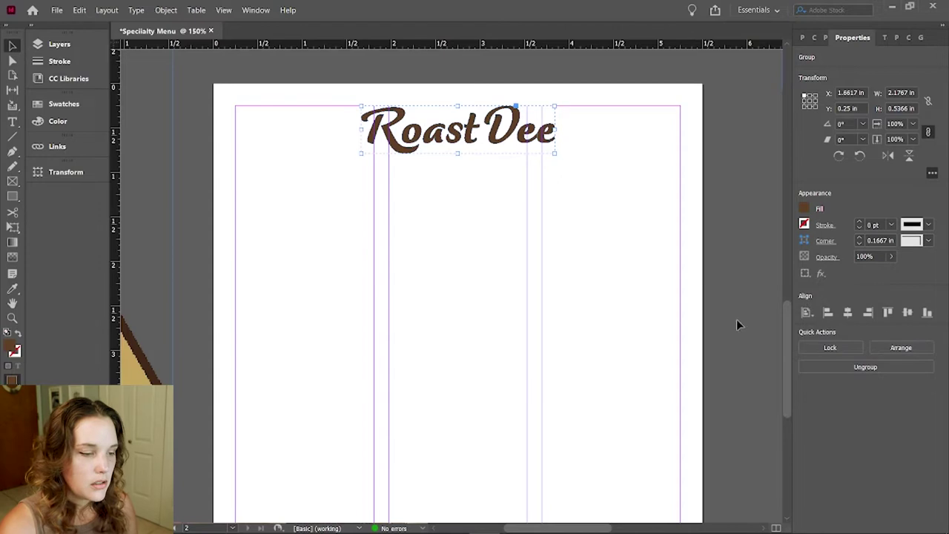
click(509, 226)
Step: Review the logo placement and both menu pages, and go to page 2 from the document's page overview
key(z)
alt+click(509, 226)
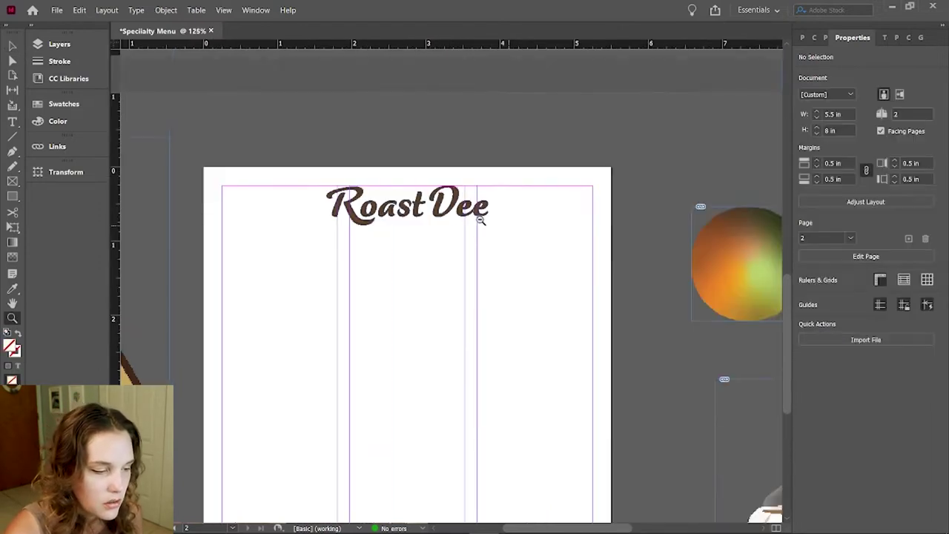
alt+click(451, 229)
alt+click(490, 342)
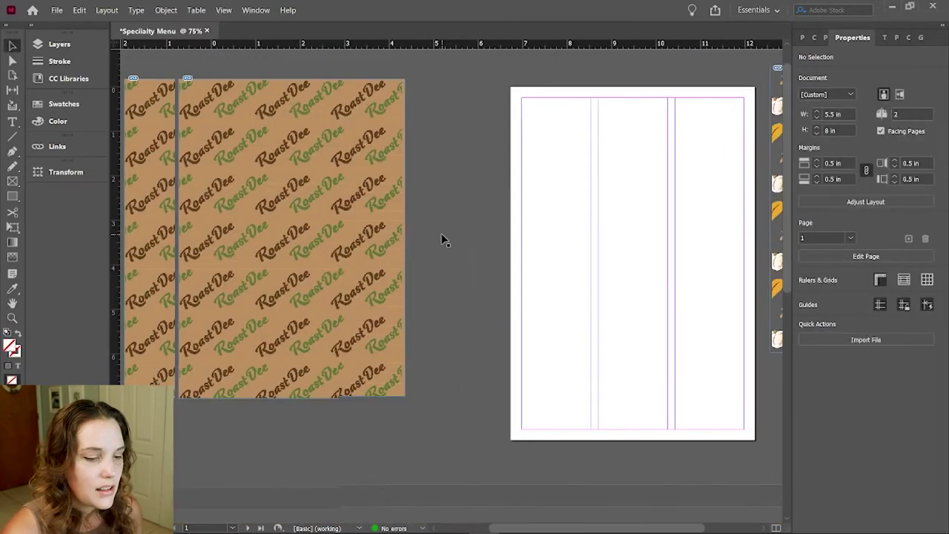
scroll(443, 239, left, 2)
scroll(442, 239, right, 5)
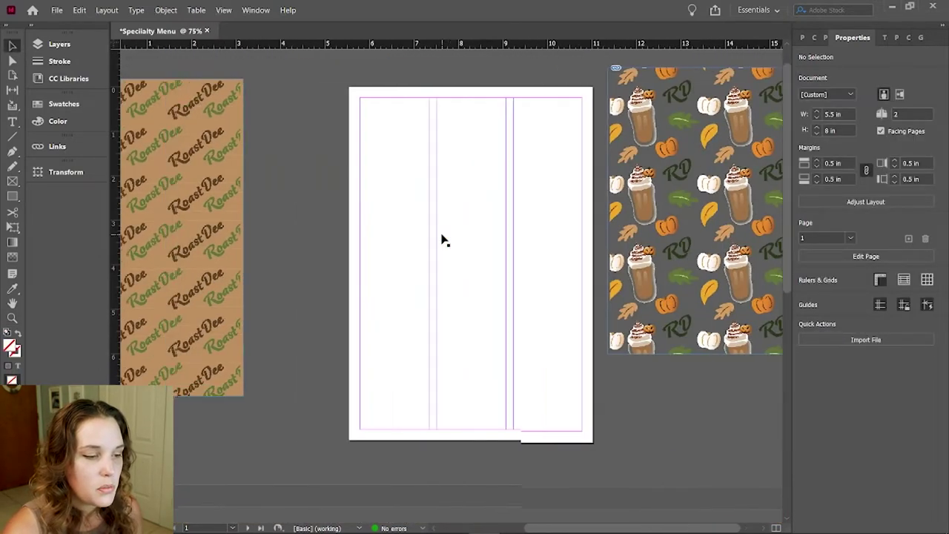
click(825, 38)
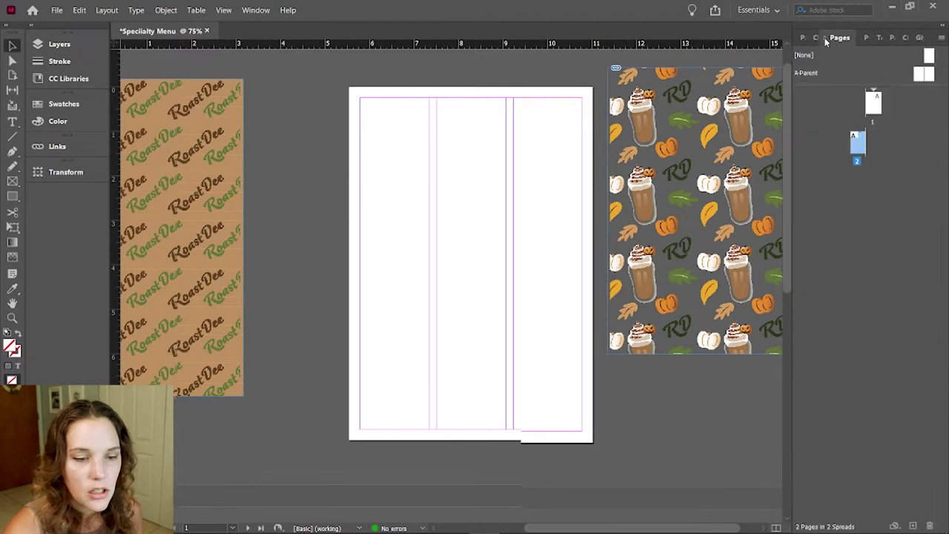
click(874, 113)
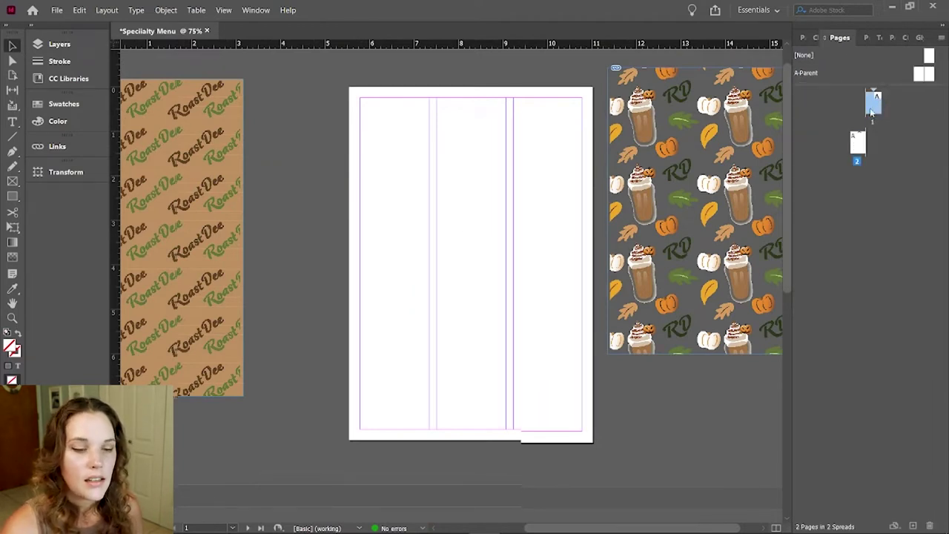
double_click(858, 145)
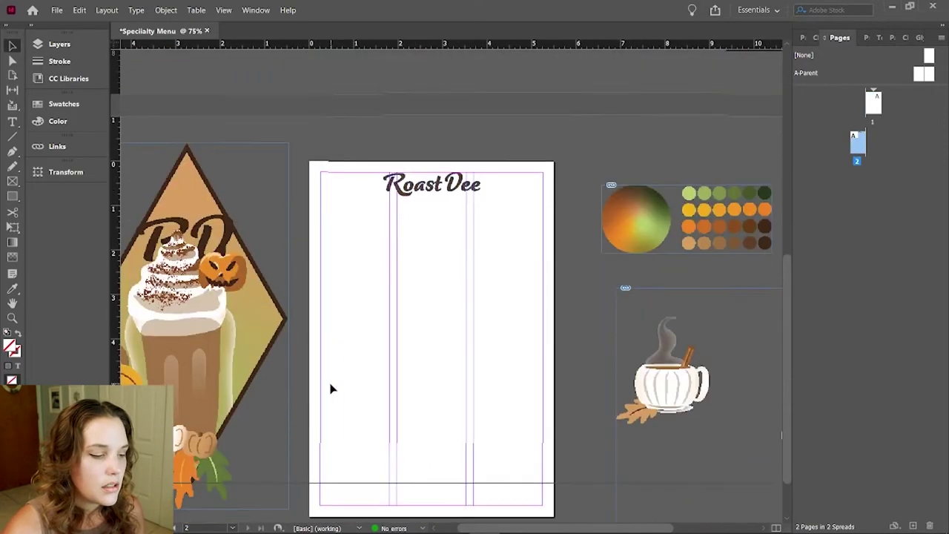
Step: Move the seasonal drink pattern onto the first page, matching its upper-left corner to the page corner
scroll(331, 388, up, 2)
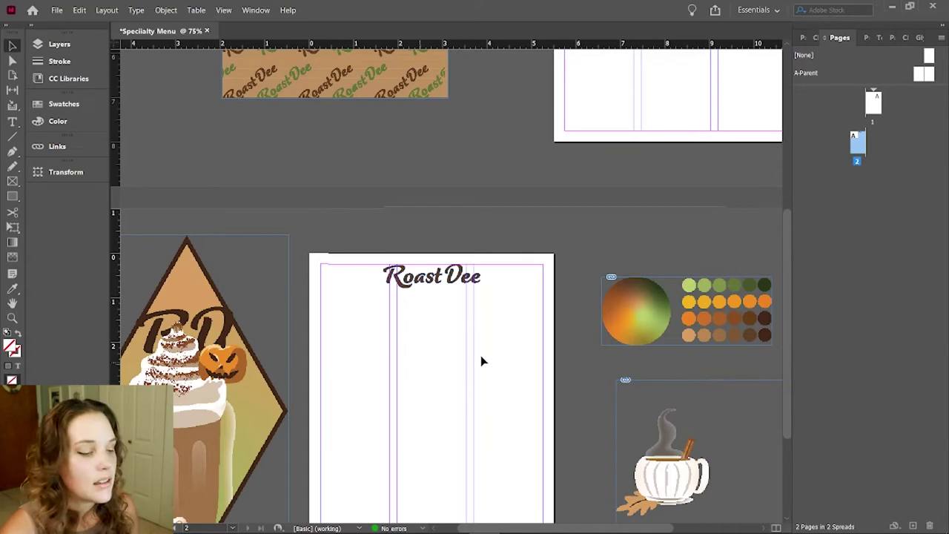
scroll(447, 330, right, 6)
scroll(447, 330, up, 6)
scroll(447, 333, up, 2)
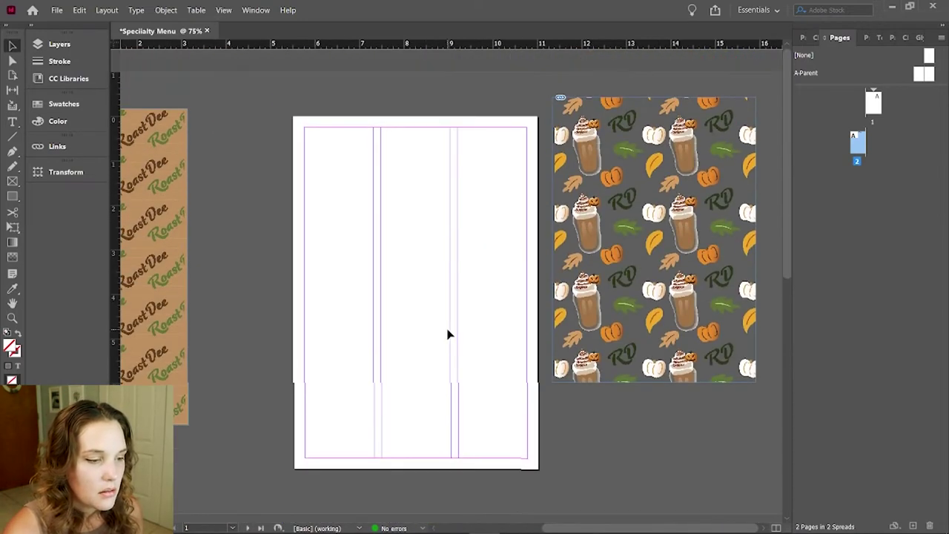
scroll(447, 333, left, 5)
scroll(447, 333, right, 5)
drag(423, 333, 429, 297)
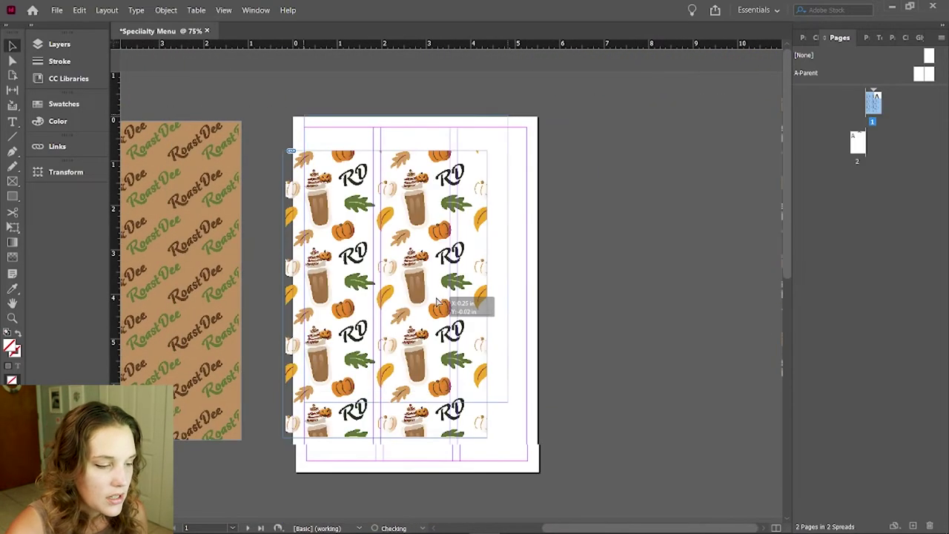
click(467, 377)
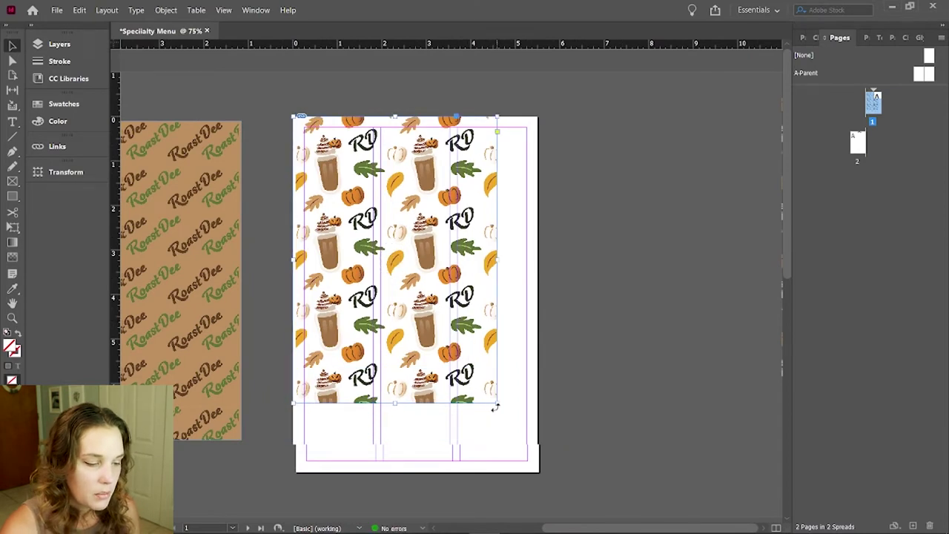
Step: Scale the seasonal drink pattern up to roughly the first page's size and nudge it slightly past the left page edge
drag(499, 404, 548, 474)
key(Left)
key(Left)
key(Left)
key(Left)
key(Left)
key(Left)
key(Left)
key(Left)
key(Left)
key(Left)
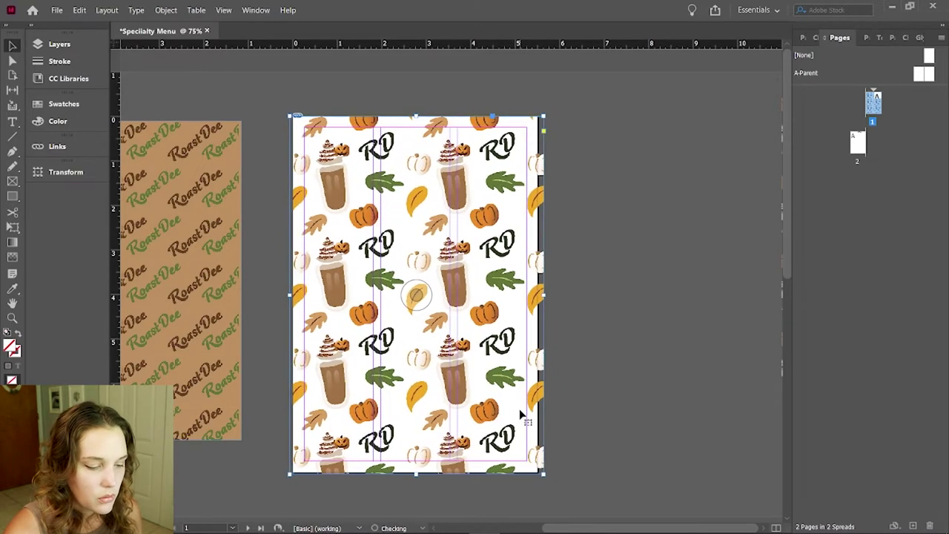
key(Left)
key(Left)
key(Left)
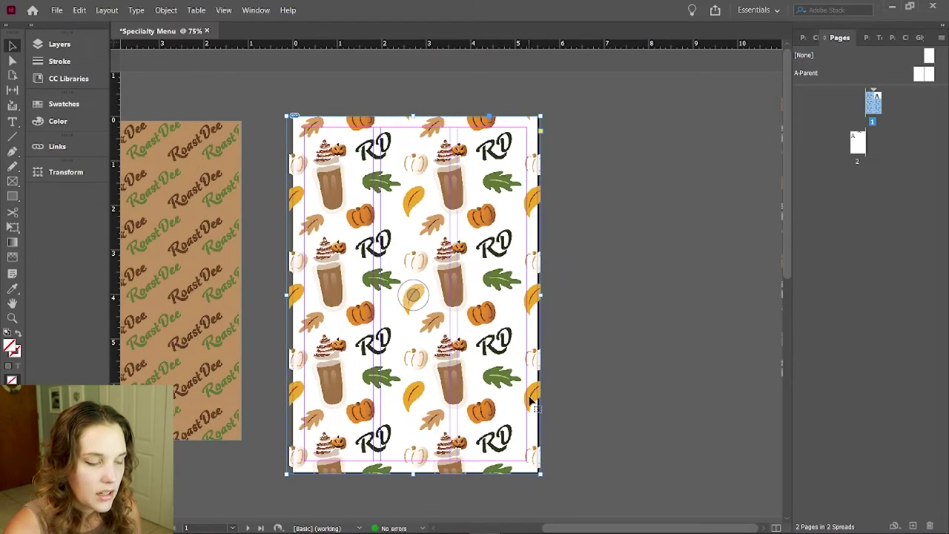
Step: Enlarge the seasonal drink pattern to about 5.84 by 8.21 in and nudge it to about X -0.2 in, Y -0.09 in, overlapping the page edges
drag(541, 475, 547, 480)
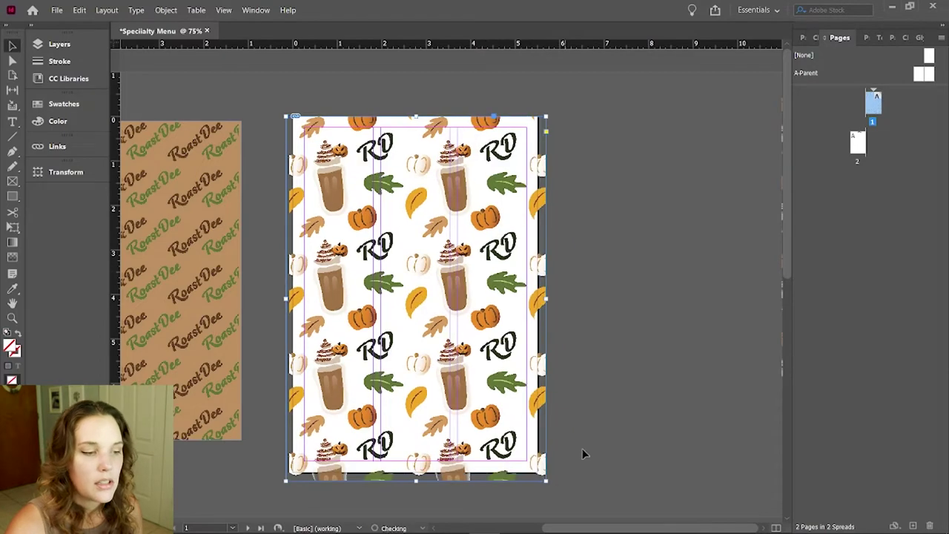
key(Up)
key(Up)
key(Up)
key(Up)
key(Up)
key(Up)
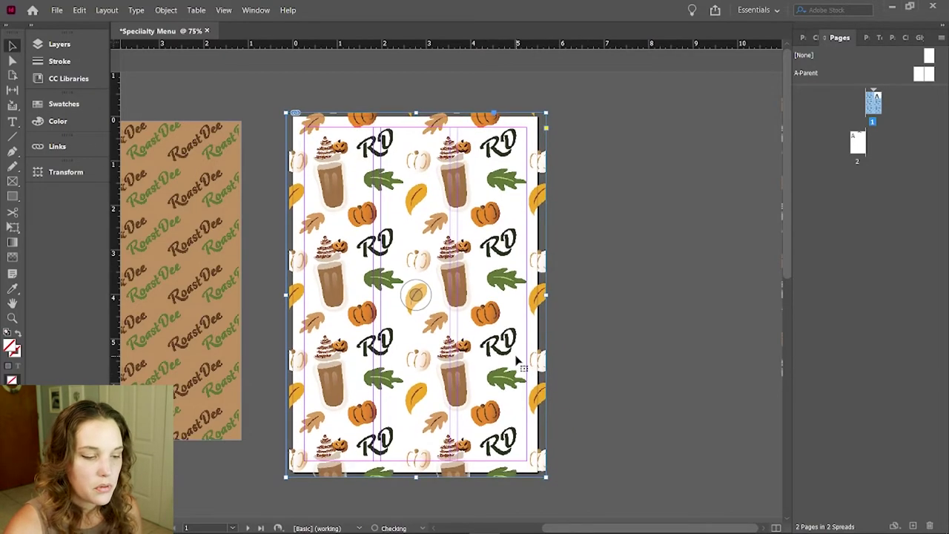
key(Left)
key(Left)
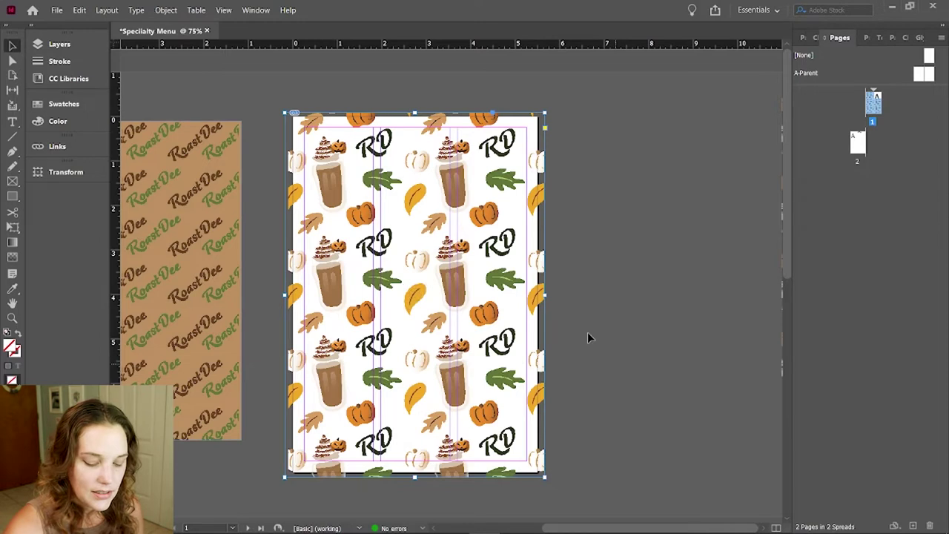
key(Left)
key(Left)
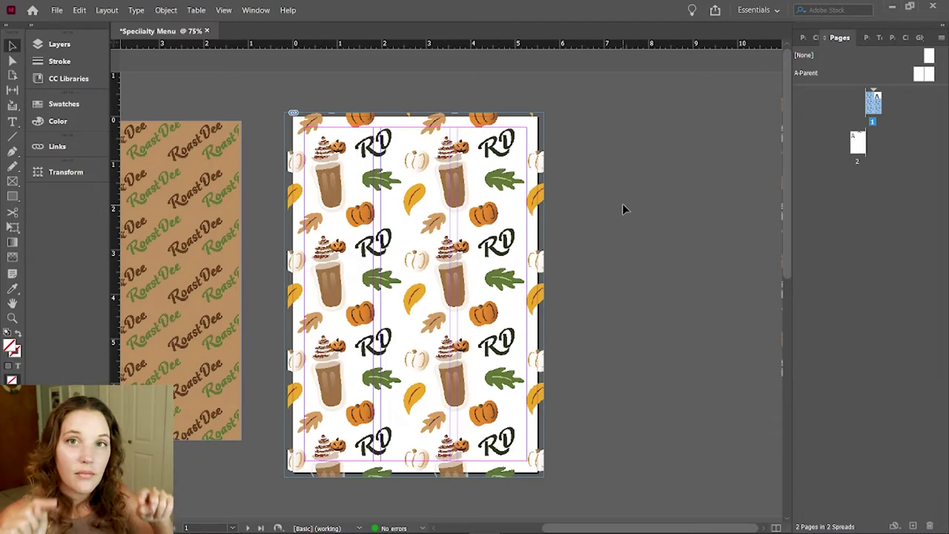
Step: Set the opacity of the seasonal drink pattern on the first page to 50%
click(482, 253)
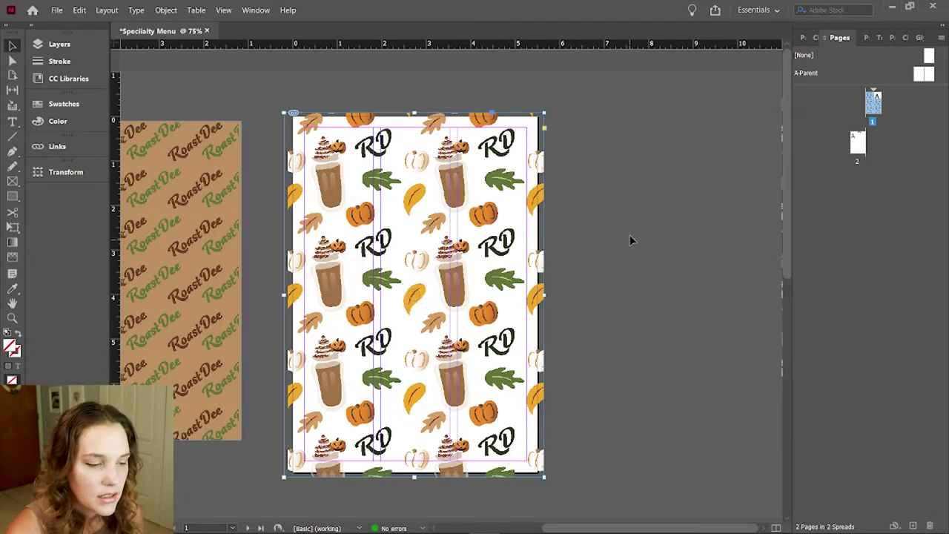
click(452, 244)
scroll(564, 311, left, 1)
click(658, 373)
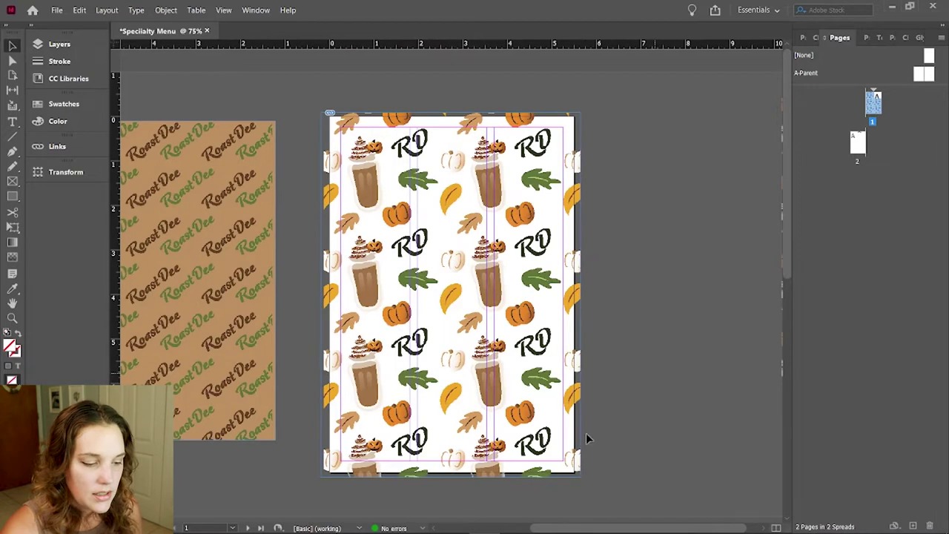
key(ctrl+equal)
click(866, 37)
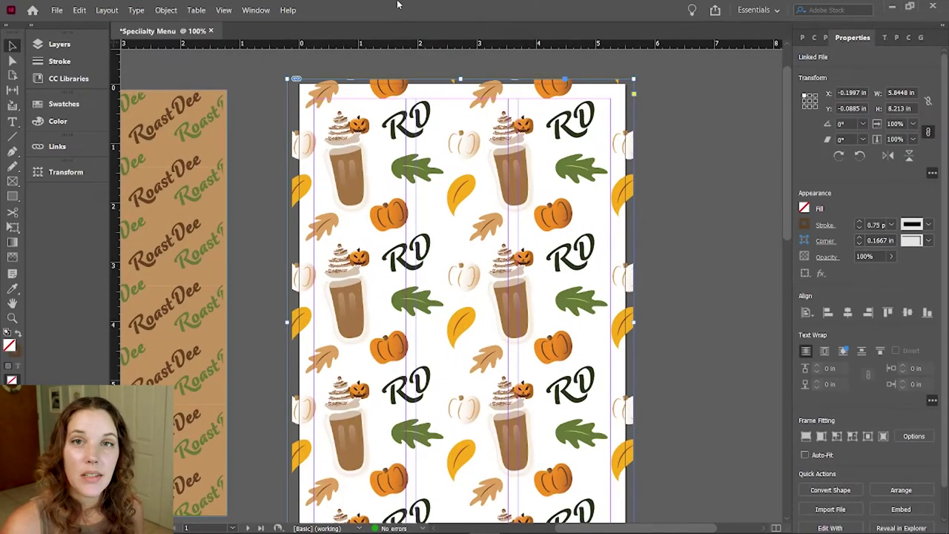
click(255, 10)
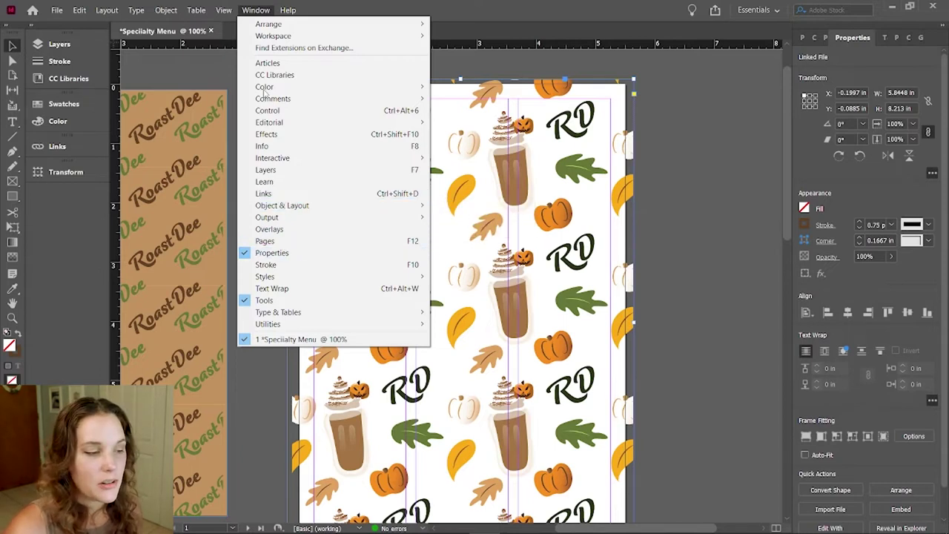
click(256, 10)
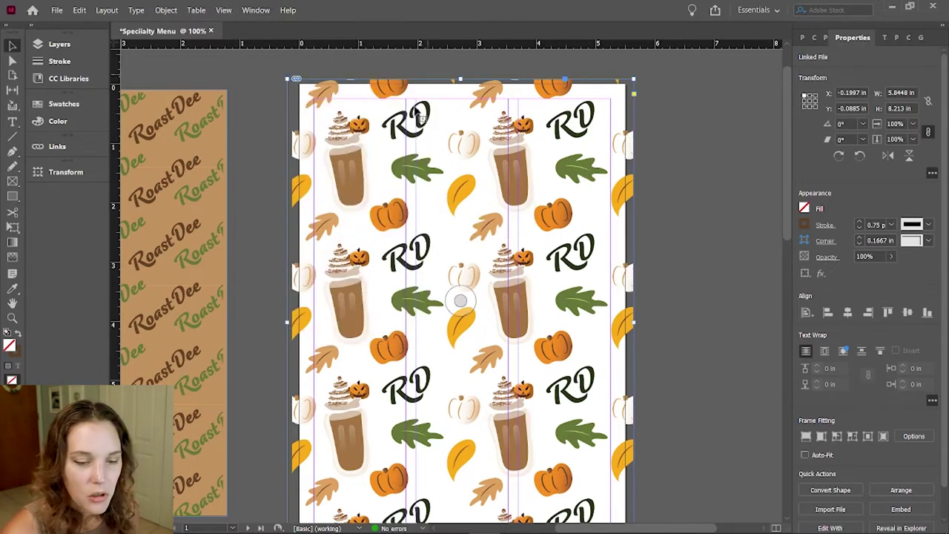
click(878, 257)
text(50)
key(Return)
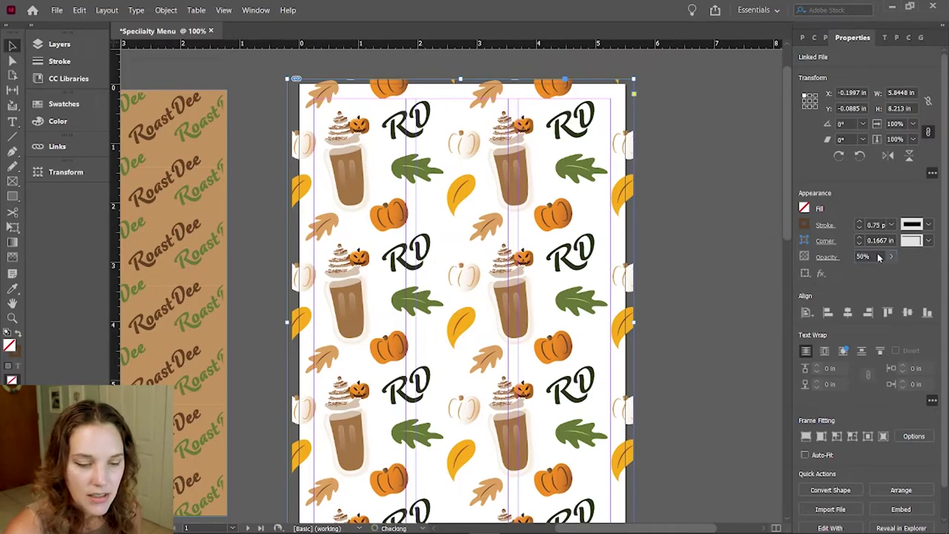
click(676, 226)
Step: Move the diamond drink emblem from beside the second page onto the first page, at about X 0.454 in, Y -0.575 in
scroll(665, 342, down, 2)
scroll(665, 342, up, 2)
key(z)
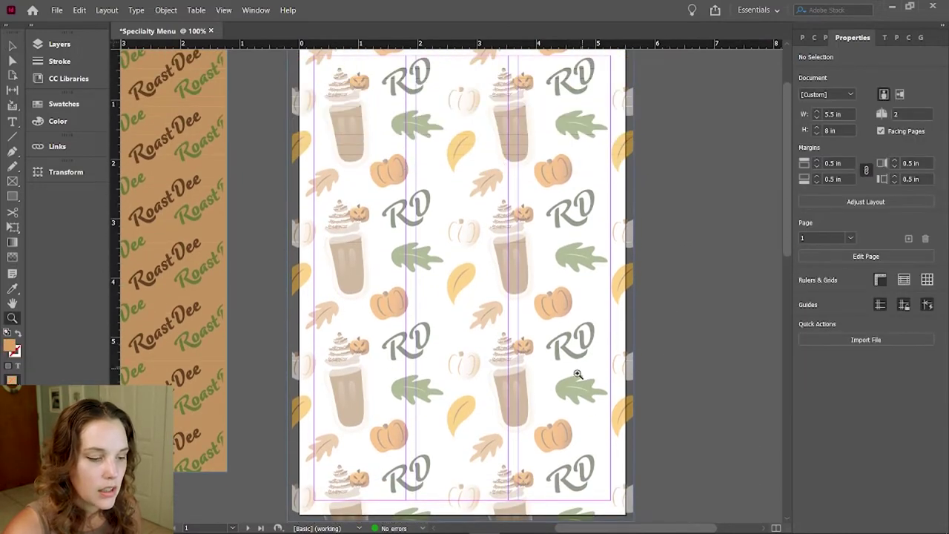
alt+click(543, 361)
alt+click(543, 360)
scroll(543, 360, down, 5)
key(v)
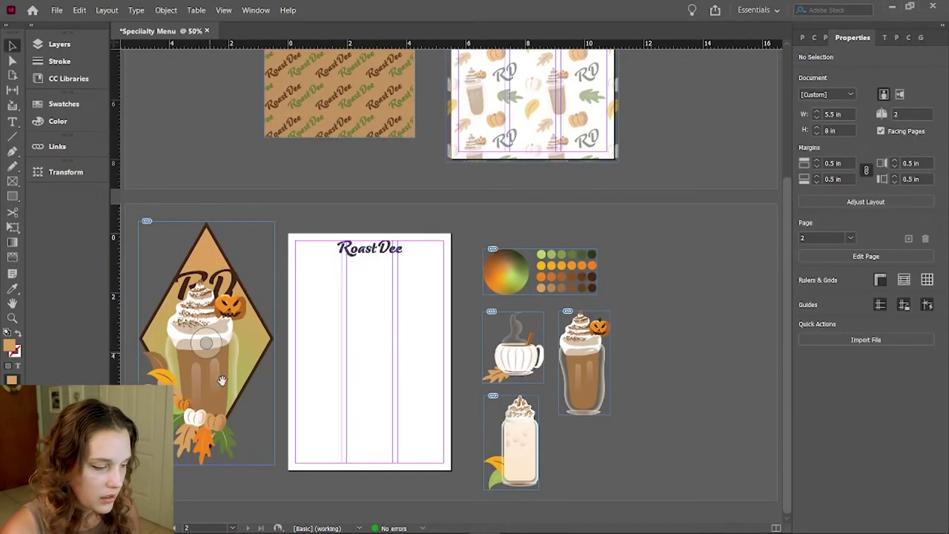
click(221, 379)
drag(211, 388, 540, 90)
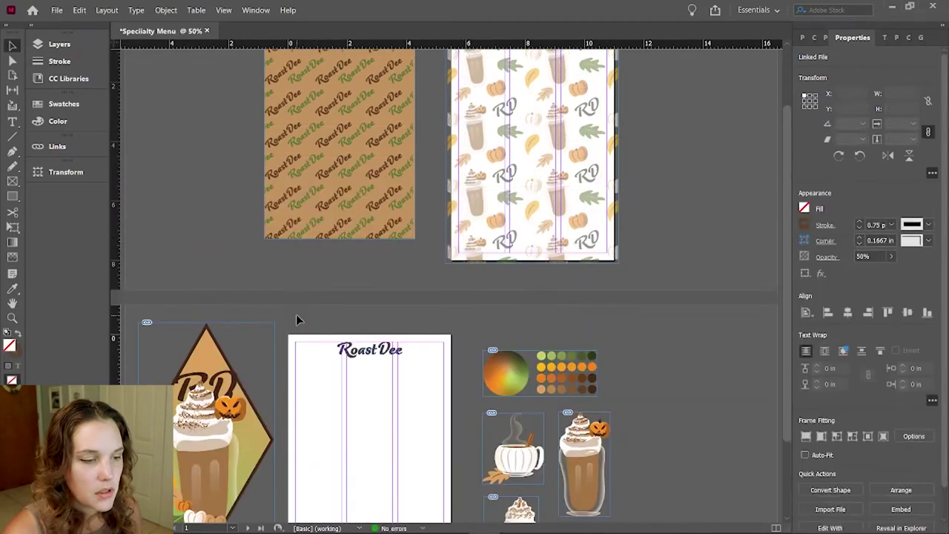
click(296, 319)
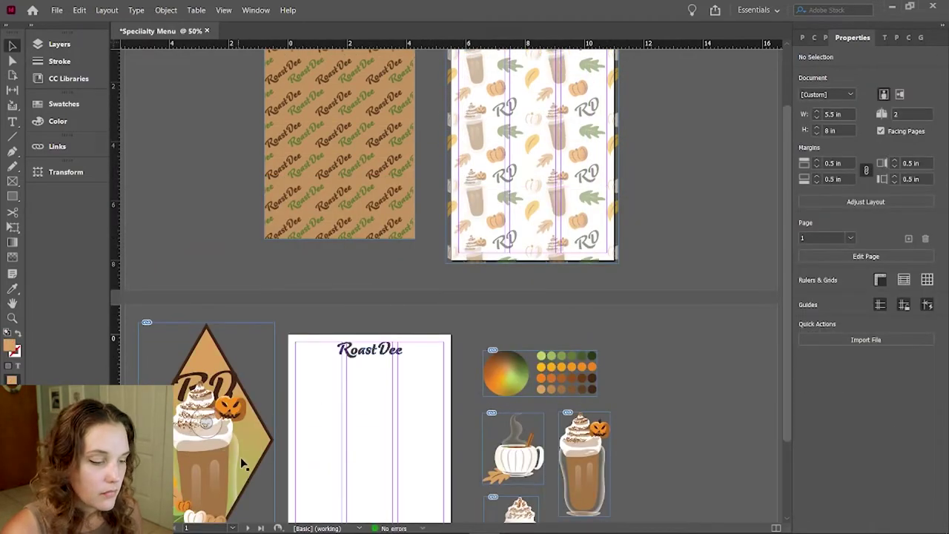
click(212, 483)
drag(212, 482, 547, 172)
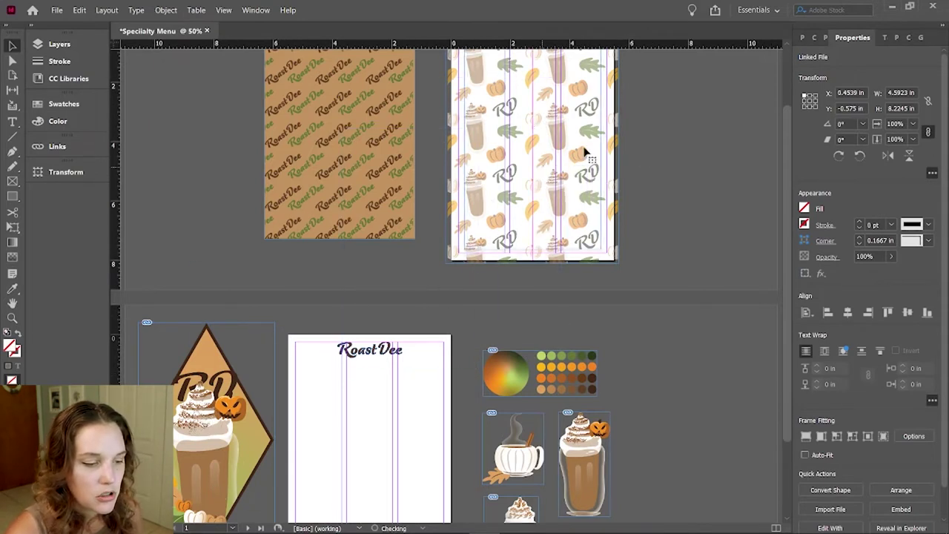
key(z)
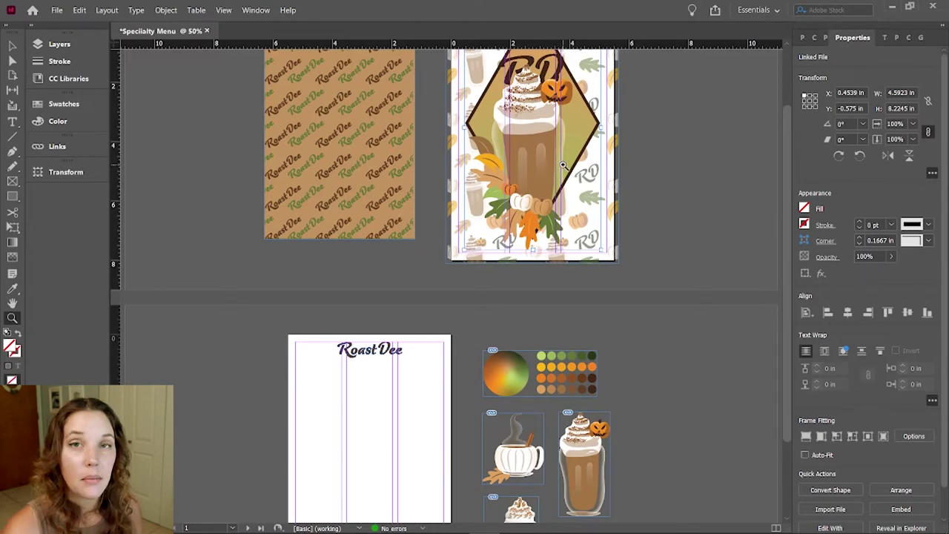
Step: Scale the diamond drink emblem on the first page down to about 3.16 by 5.65 in and position it mid-page
click(577, 186)
click(480, 206)
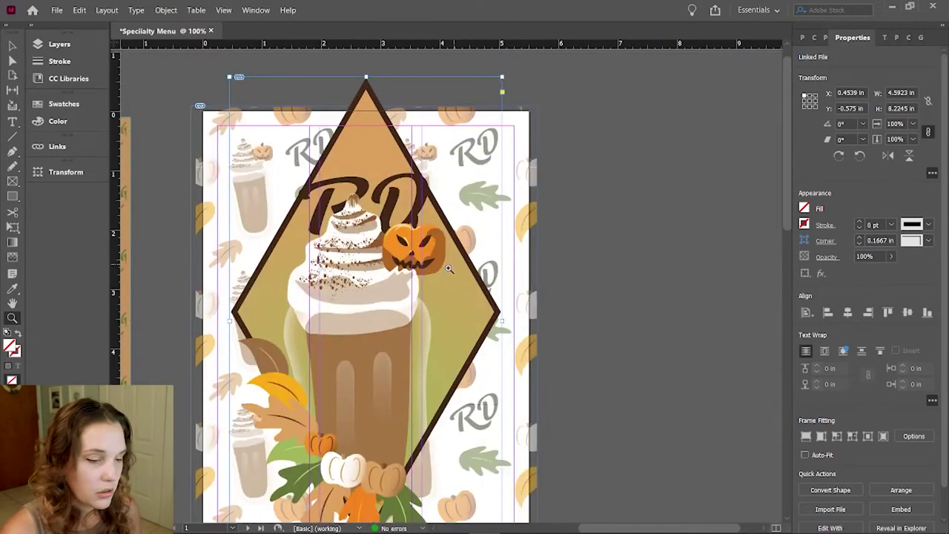
alt+click(424, 269)
key(v)
drag(313, 84, 376, 213)
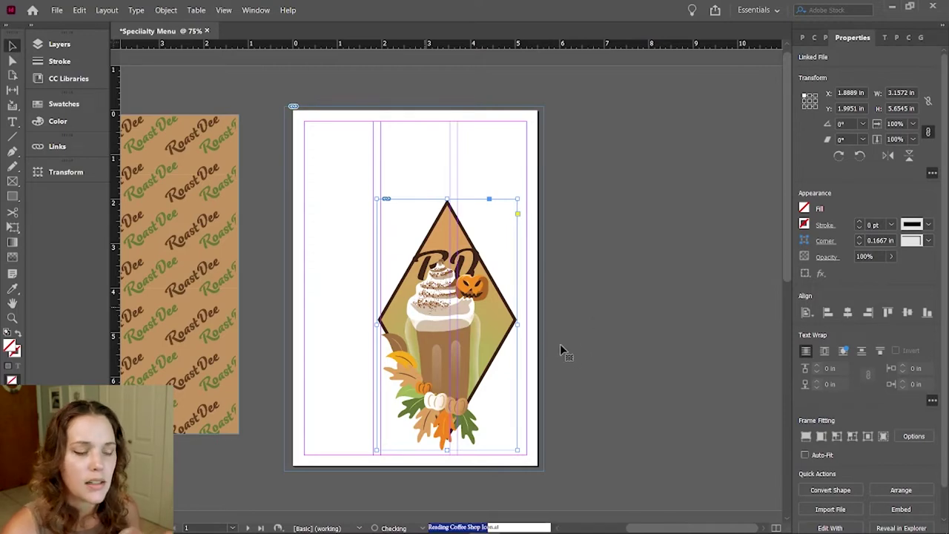
click(591, 373)
Step: Set the Roast Dee logo pattern's opacity to 50% and move it onto the first page at about X -0.1 in, Y -0.08 in
drag(455, 361, 450, 361)
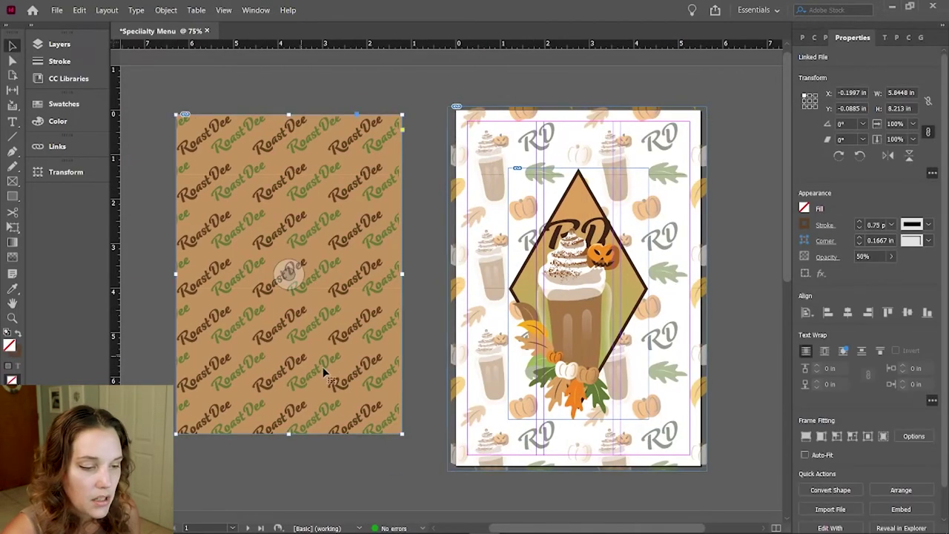
text(50)
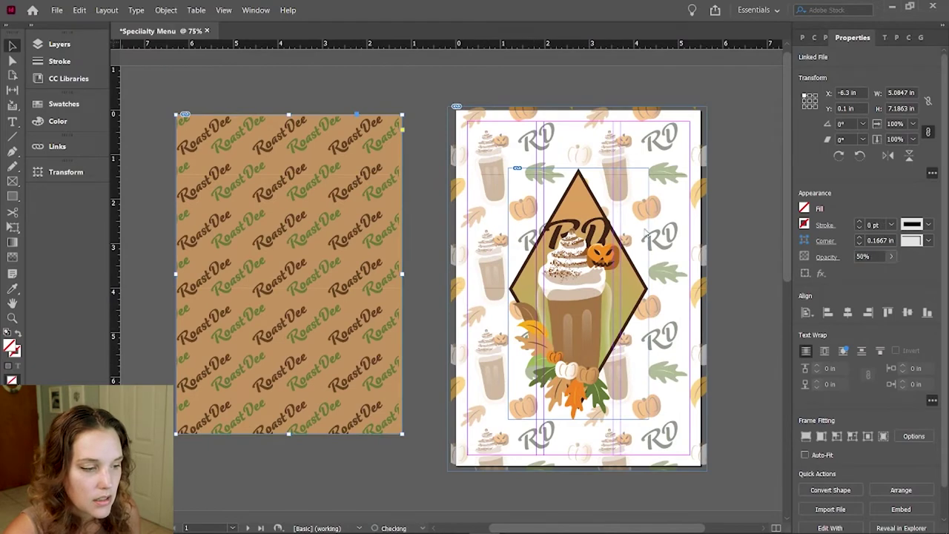
key(Return)
drag(345, 311, 617, 306)
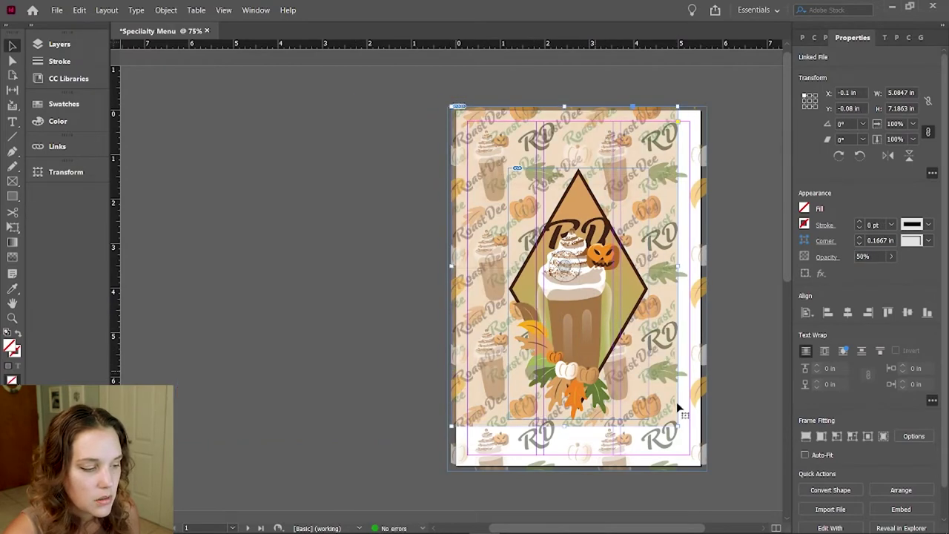
Step: Add layers up to Layer 7 for the separate artwork pieces, with Layer 5 shown and Layer 7 hidden
click(67, 46)
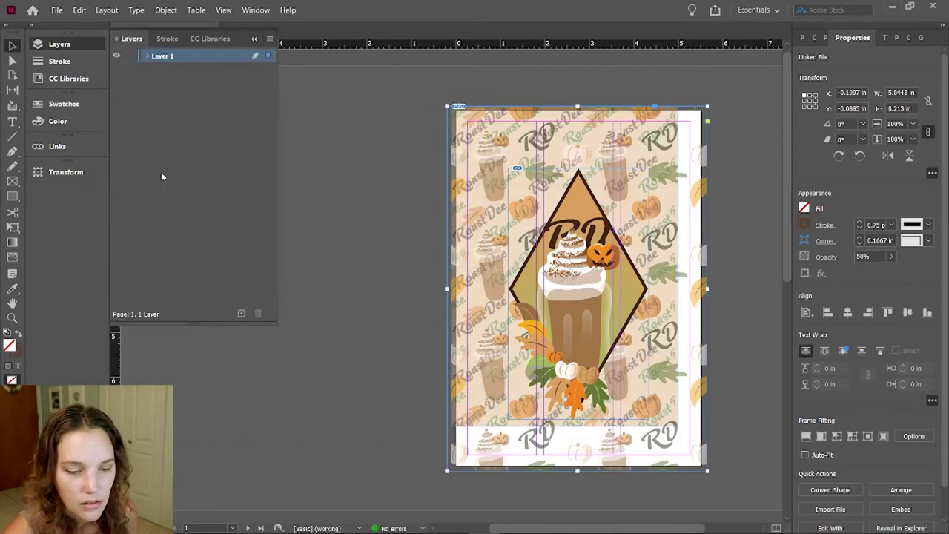
click(241, 314)
click(241, 313)
click(241, 313)
click(241, 313)
click(241, 313)
click(241, 314)
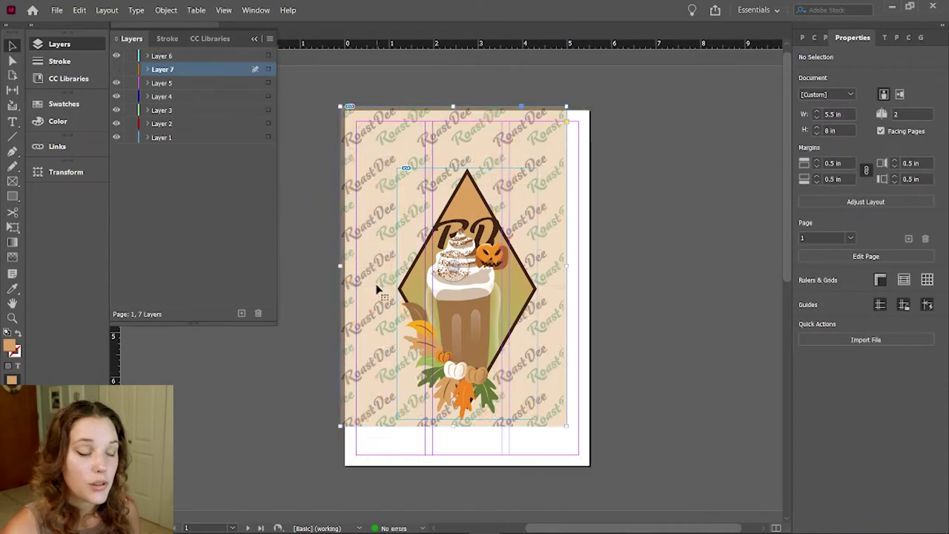
click(162, 82)
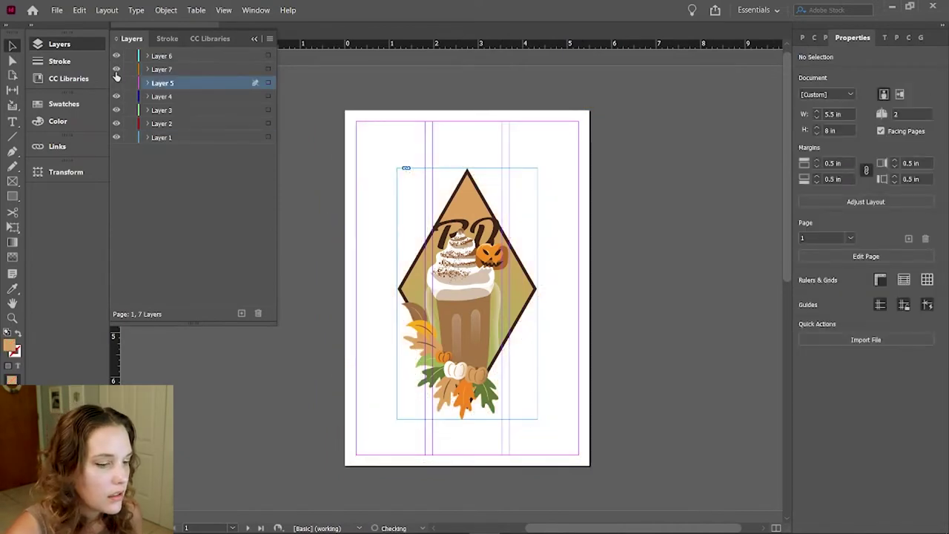
click(116, 83)
click(116, 69)
Step: Set the opacity of the Roast Dee logo pattern on the first page to 70%
click(482, 410)
click(554, 405)
click(864, 256)
text(60)
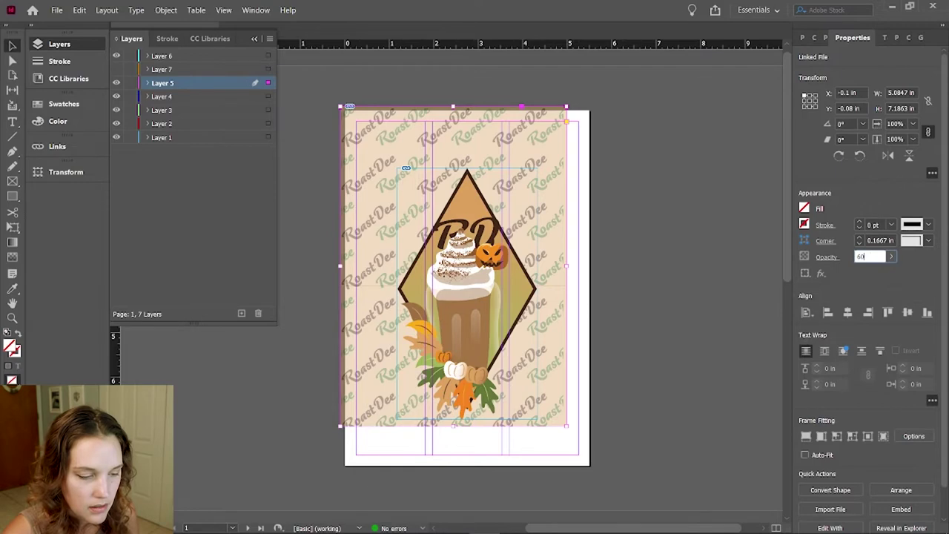
text(70)
key(Return)
Step: Enlarge the Roast Dee logo pattern to about 5.85 by 8.26 in and nudge it to about X -0.18 in, Y -0.14 in
drag(564, 424, 584, 449)
drag(595, 460, 601, 472)
key(Left)
key(Left)
key(Left)
key(Left)
key(Left)
key(Left)
key(Left)
key(Left)
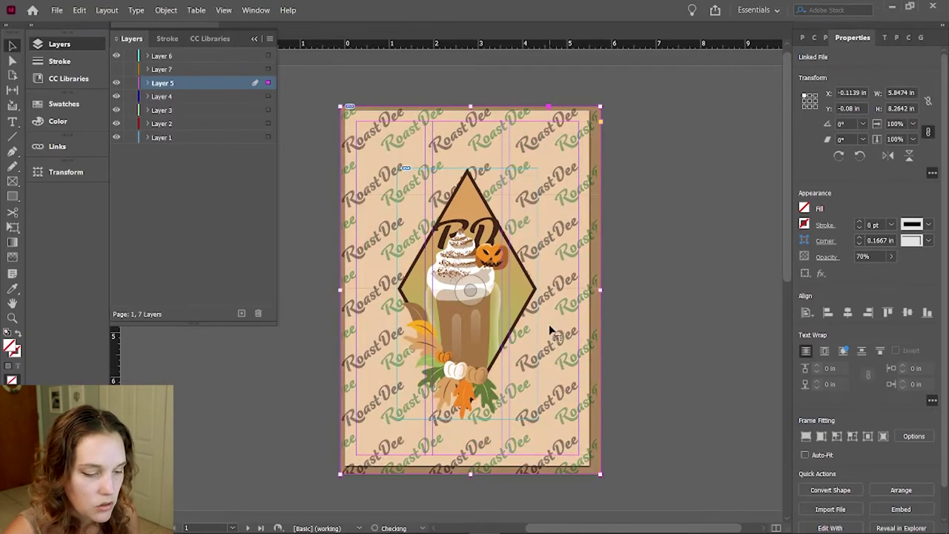
key(Up)
key(Up)
key(Up)
key(Up)
key(Right)
key(Right)
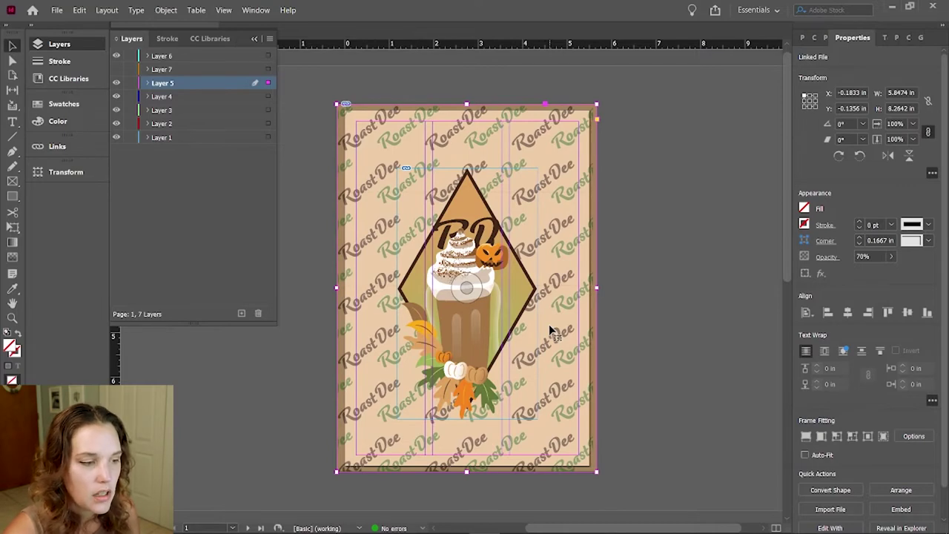
Step: Deselect everything and switch the screen mode to Preview to check the first page without guides or frame edges
click(623, 323)
click(224, 10)
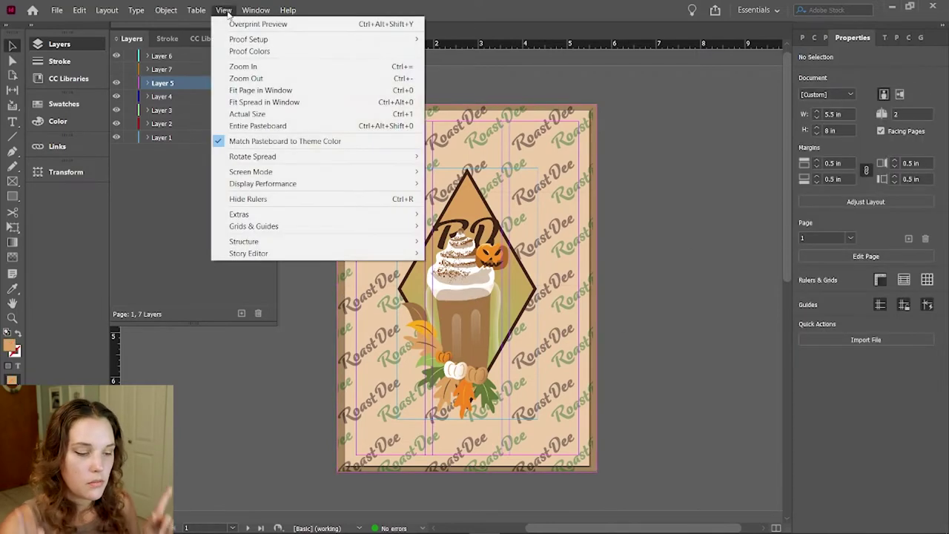
mouse_move(266, 171)
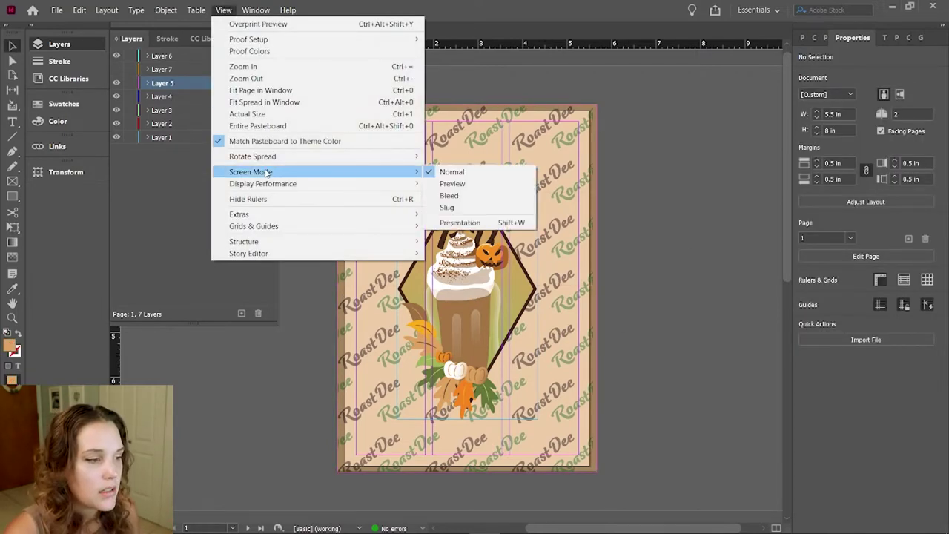
click(458, 185)
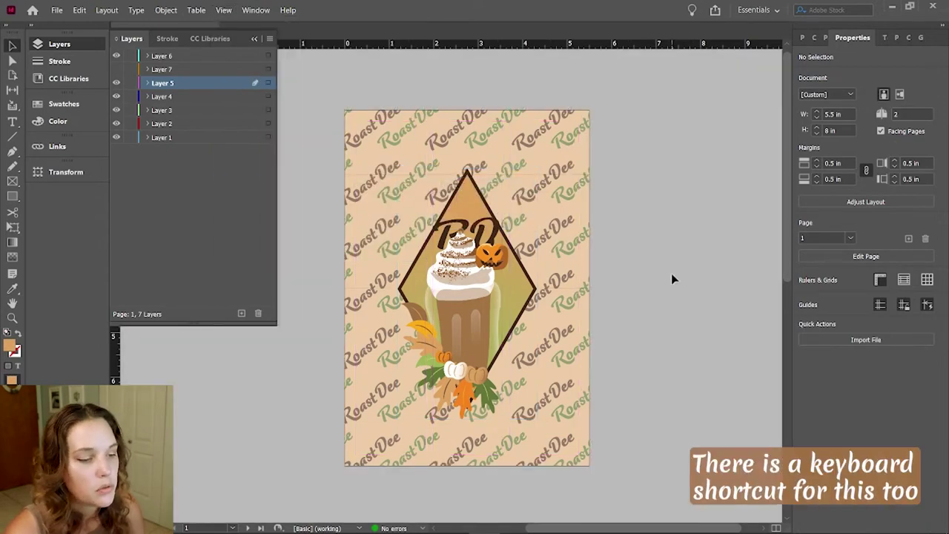
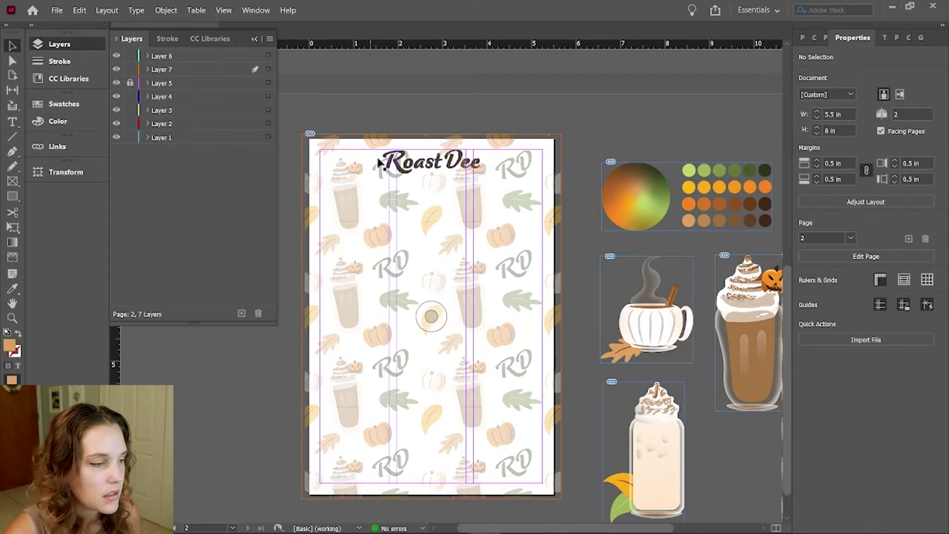
Step: Enlarge the Roast Dee logo on page two to about 3.05 by 0.75 in and nudge it down to about Y 0.25 in
click(456, 156)
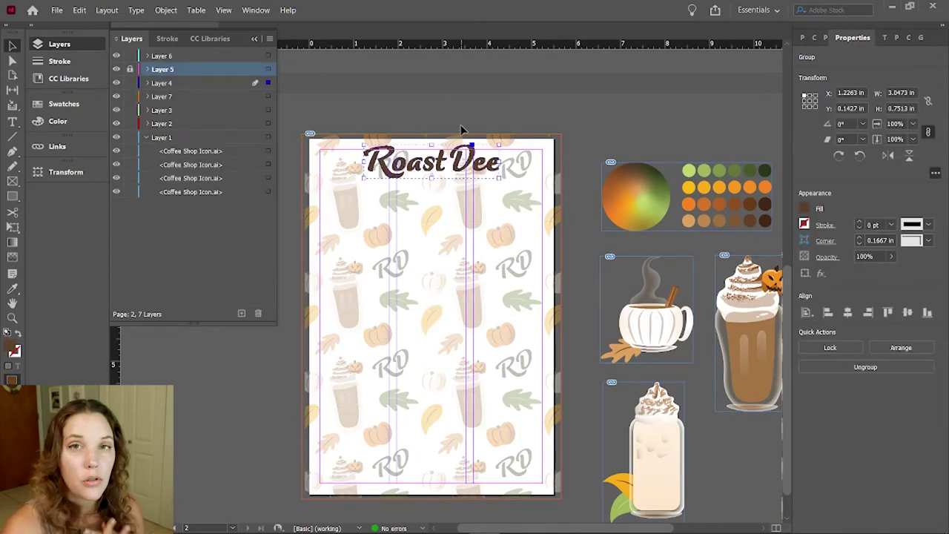
key(Down)
key(Down)
key(Down)
key(Down)
key(Down)
key(Down)
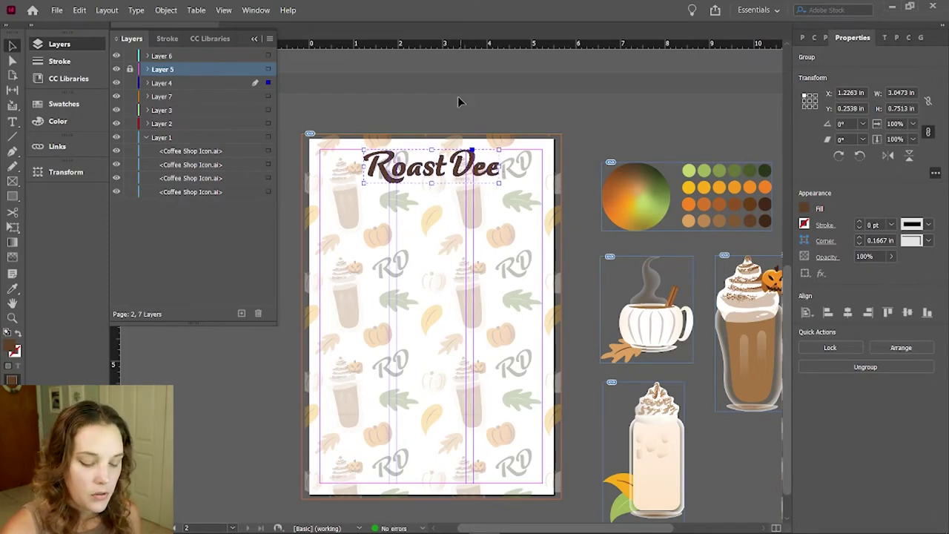
click(431, 317)
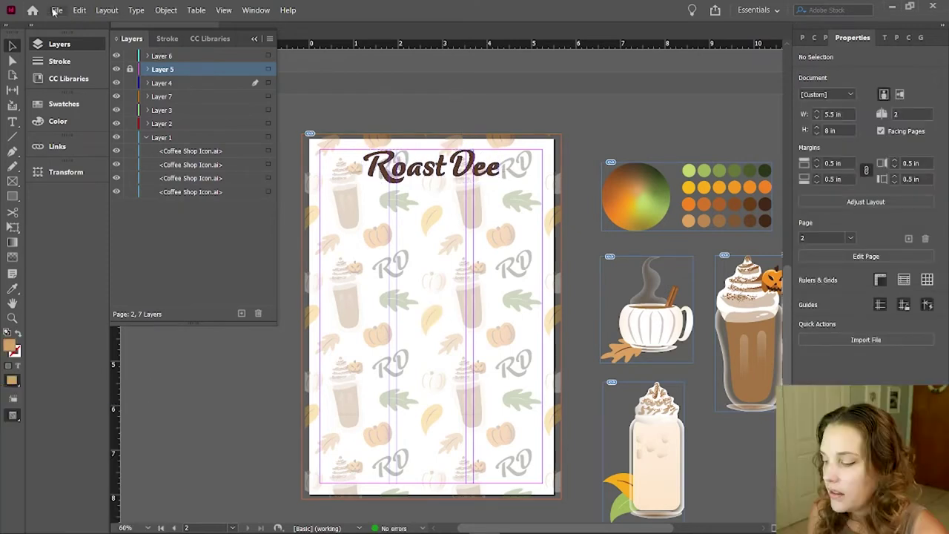
Step: Review the Display Performance preferences for raster, vector and transparency quality and accept them
click(79, 10)
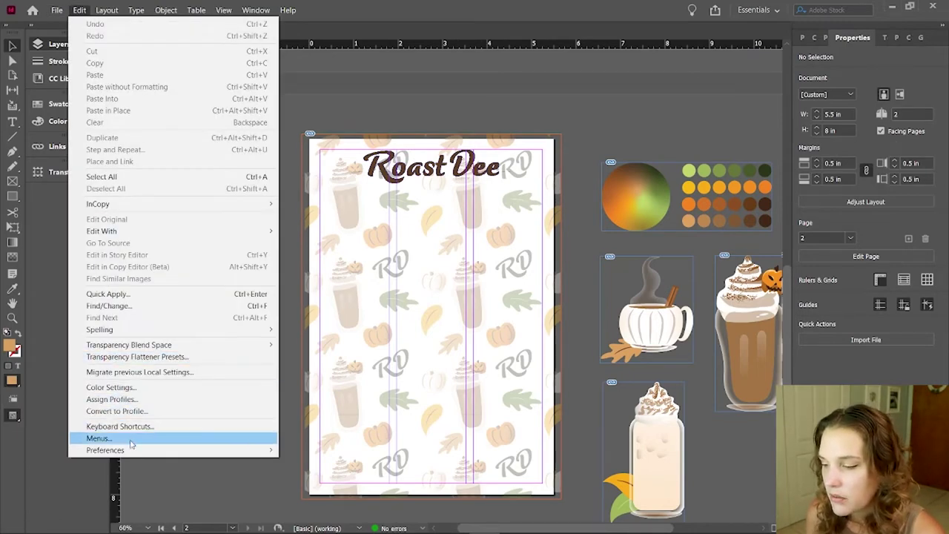
mouse_move(152, 452)
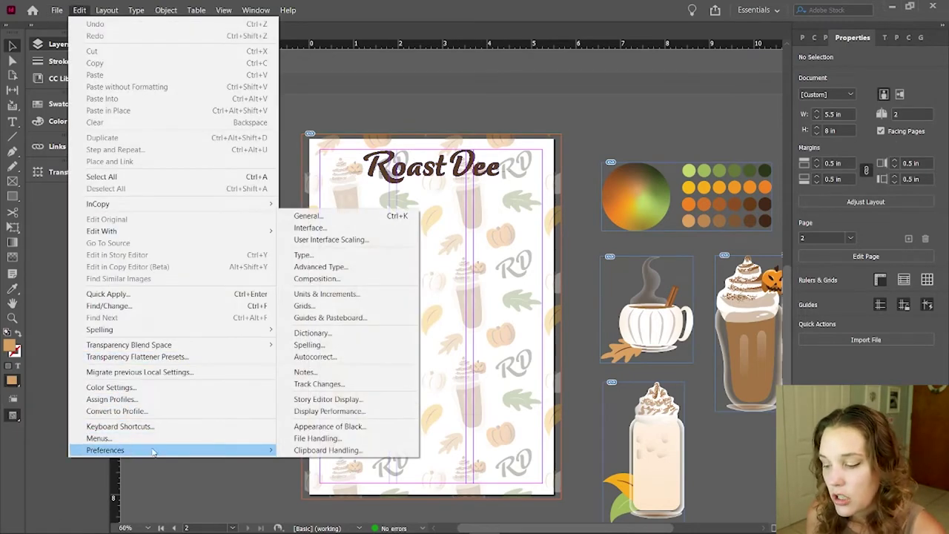
click(329, 217)
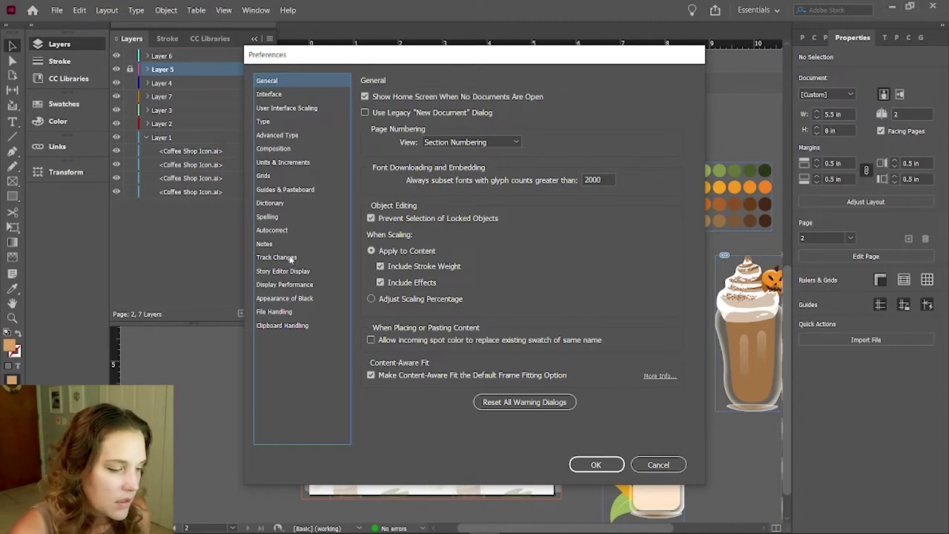
click(305, 288)
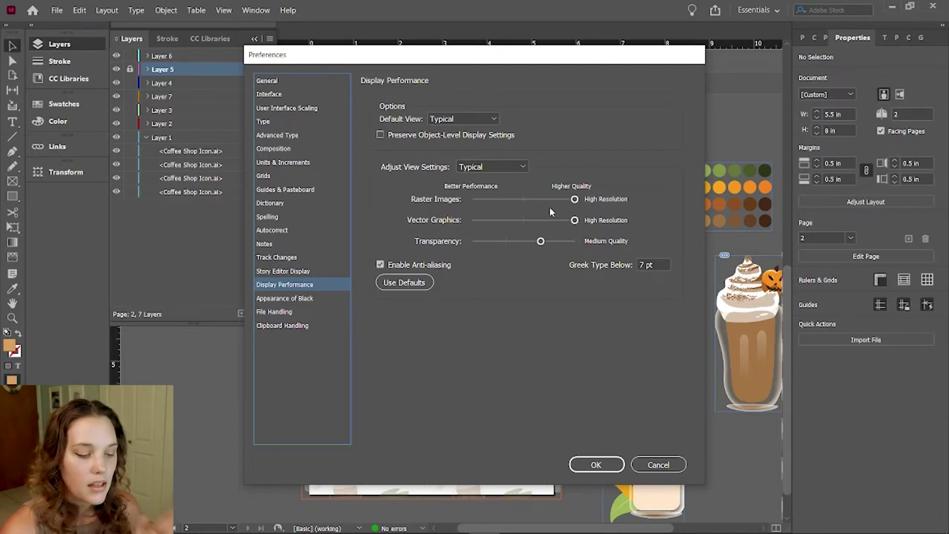
click(597, 464)
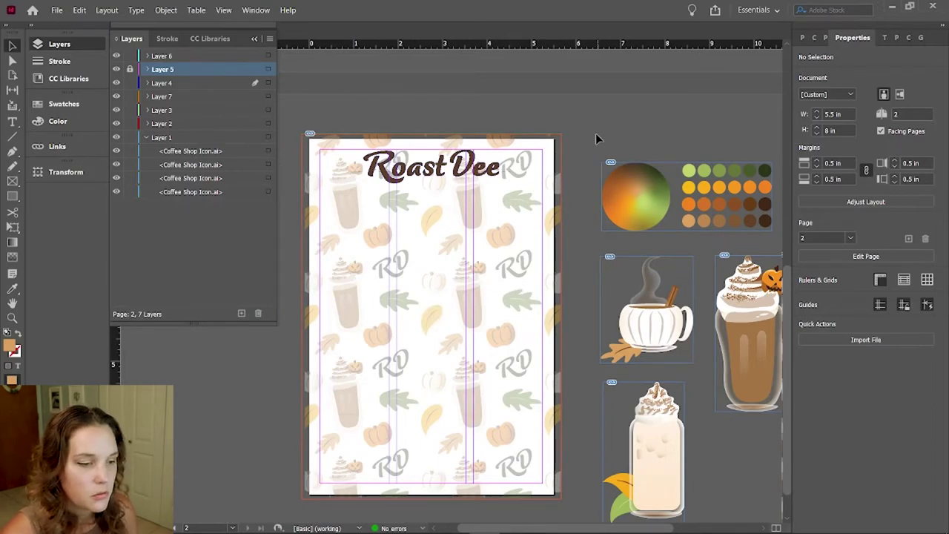
Step: Look over pages one and two in Preview and return the screen mode to Normal on page two
scroll(596, 135, up, 5)
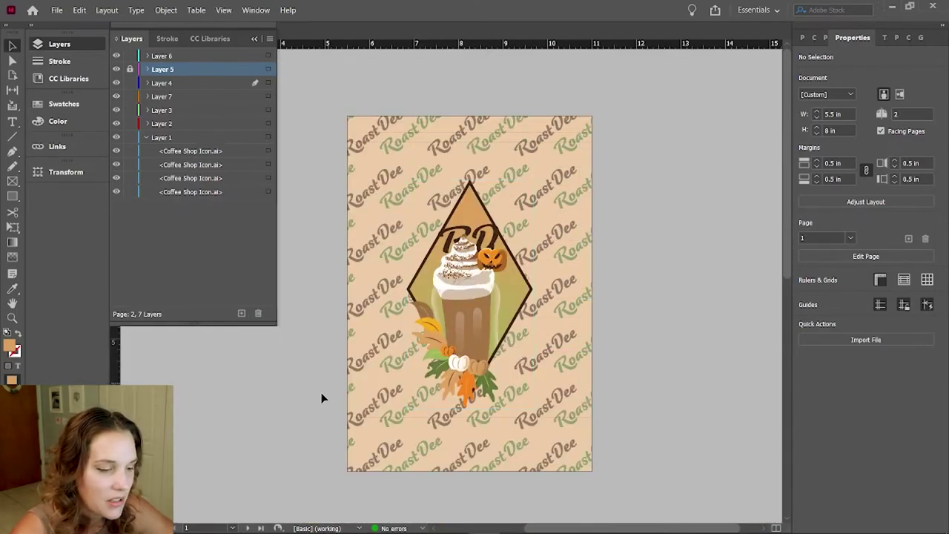
key(shift+Page_Down)
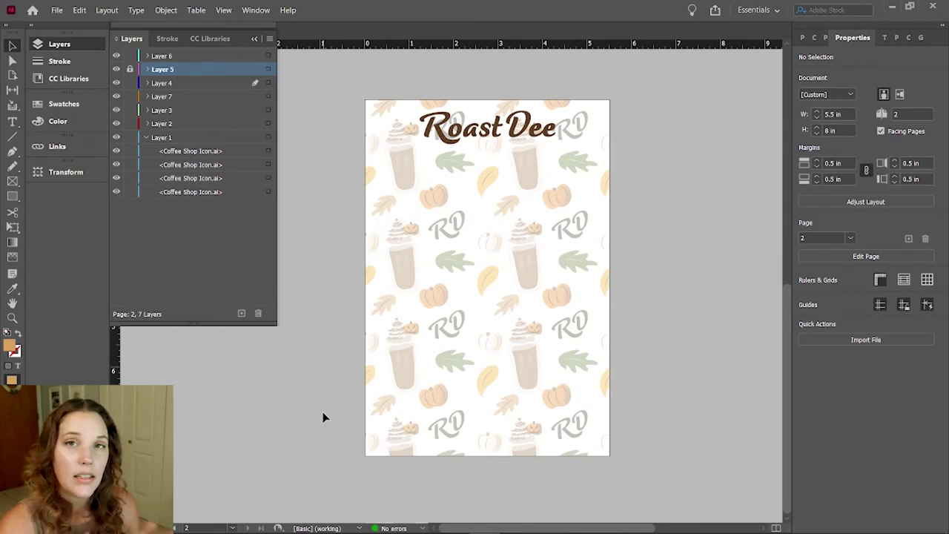
click(223, 10)
mouse_move(309, 173)
click(452, 171)
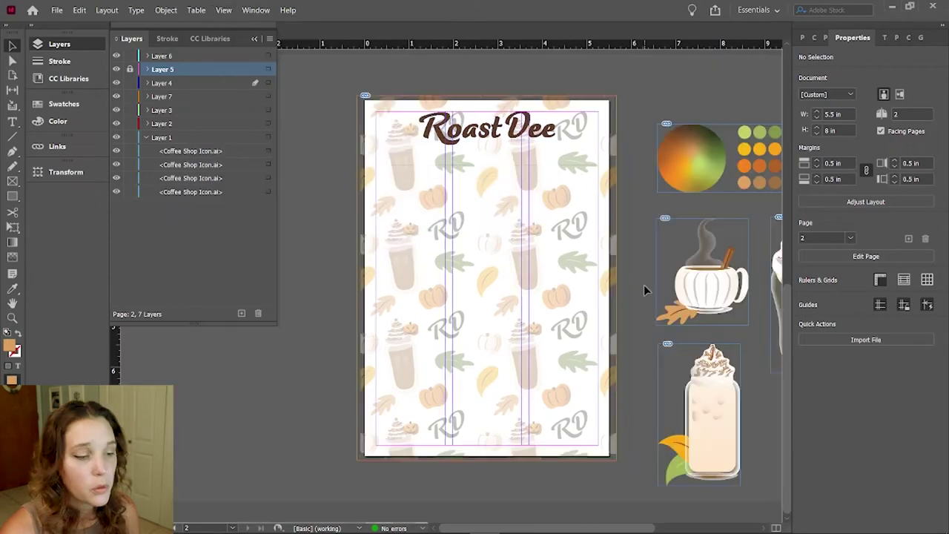
Step: Move Layer 7 to the bottom of the layer stack and fit the white pumpkin mug into the first column below the logo
key(z)
click(523, 231)
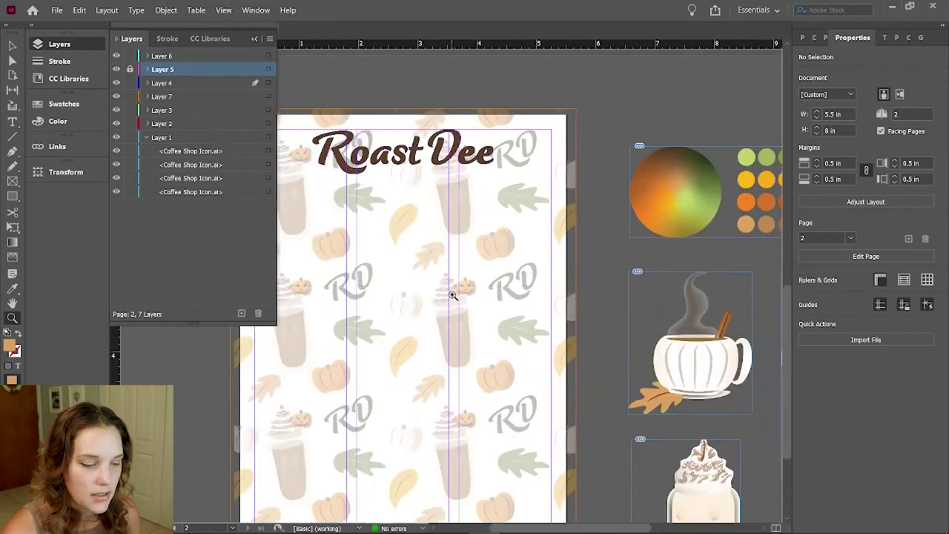
scroll(452, 294, left, 1)
key(v)
scroll(644, 315, right, 4)
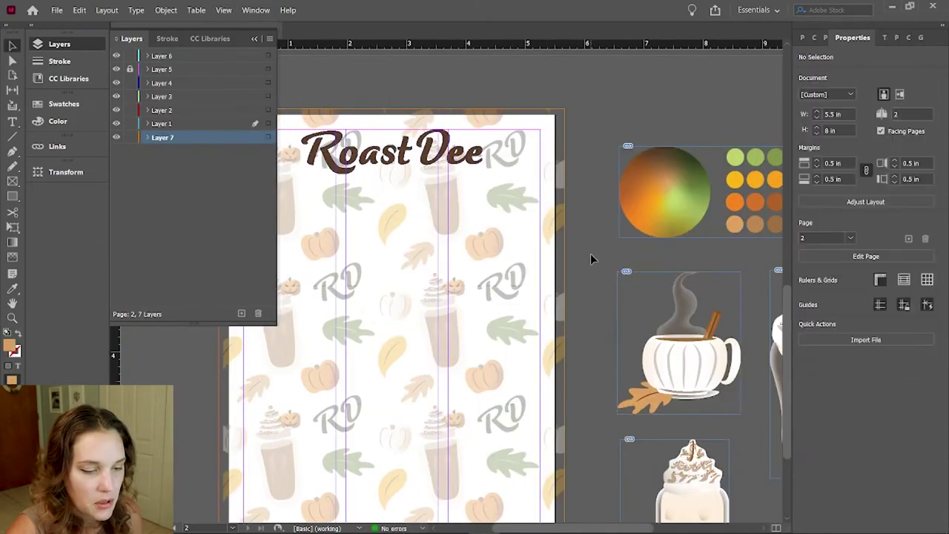
drag(721, 371, 420, 315)
scroll(419, 316, left, 1)
drag(505, 324, 421, 290)
drag(464, 324, 448, 315)
drag(341, 182, 352, 195)
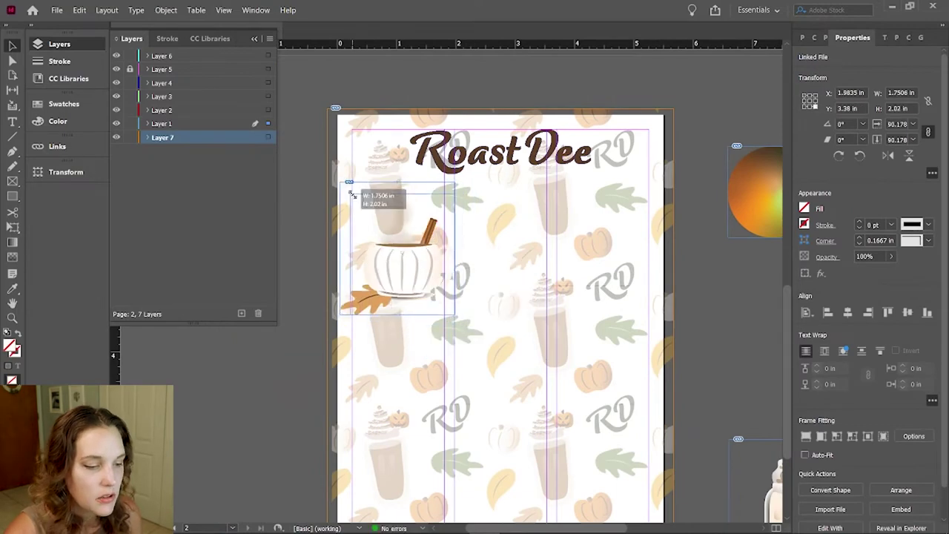
drag(407, 225, 406, 213)
drag(456, 181, 447, 188)
drag(418, 275, 416, 269)
Step: Bring the brown whipped-cream drink with the jack-o'-lantern under the mug in the first column and shrink it to the column width
click(705, 397)
scroll(705, 397, down, 2)
scroll(704, 397, right, 2)
scroll(705, 396, right, 1)
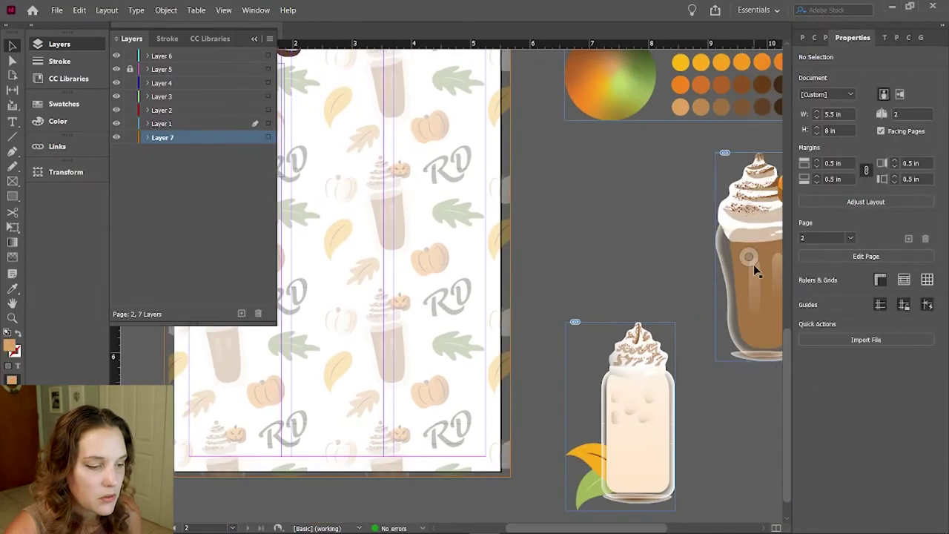
drag(763, 224, 379, 227)
scroll(379, 227, left, 3)
drag(552, 336, 412, 362)
drag(454, 391, 425, 356)
drag(406, 322, 416, 330)
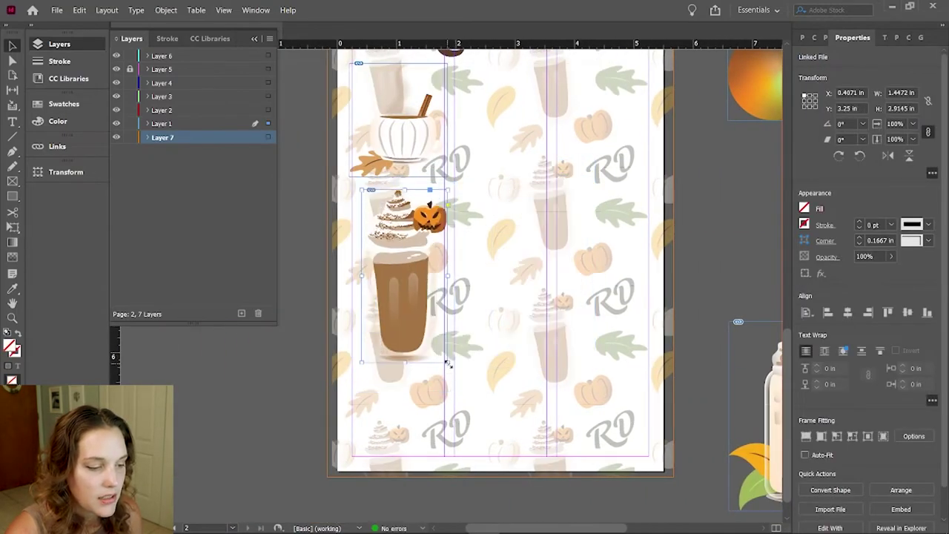
drag(447, 363, 436, 344)
drag(410, 321, 420, 323)
Step: Bring the cream-colored iced drink to the foot of the first column and shrink it below the brown drink
scroll(420, 324, up, 1)
scroll(741, 360, down, 1)
drag(772, 390, 393, 383)
drag(459, 314, 436, 354)
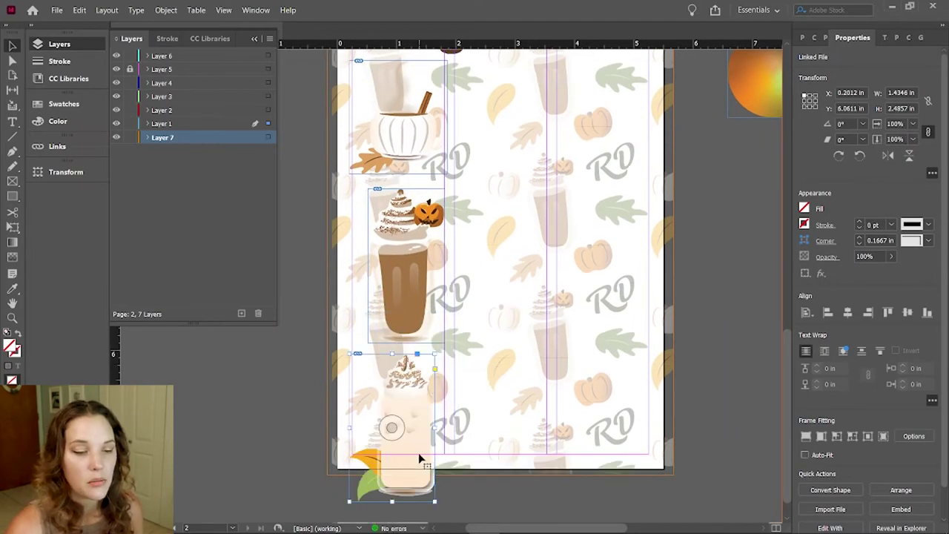
drag(418, 453, 421, 425)
drag(402, 396, 414, 426)
Step: Scale the brown drink down to about 1.14 by 2.30 in and shrink the pumpkin mug above it
click(424, 319)
drag(445, 342, 408, 321)
scroll(407, 296, up, 1)
click(411, 208)
drag(447, 250, 407, 199)
Step: Hide the pattern on Layer 7 and move the brown drink up to about Y 3.02 in
click(116, 138)
click(396, 243)
click(413, 250)
drag(425, 319, 425, 292)
scroll(421, 319, down, 1)
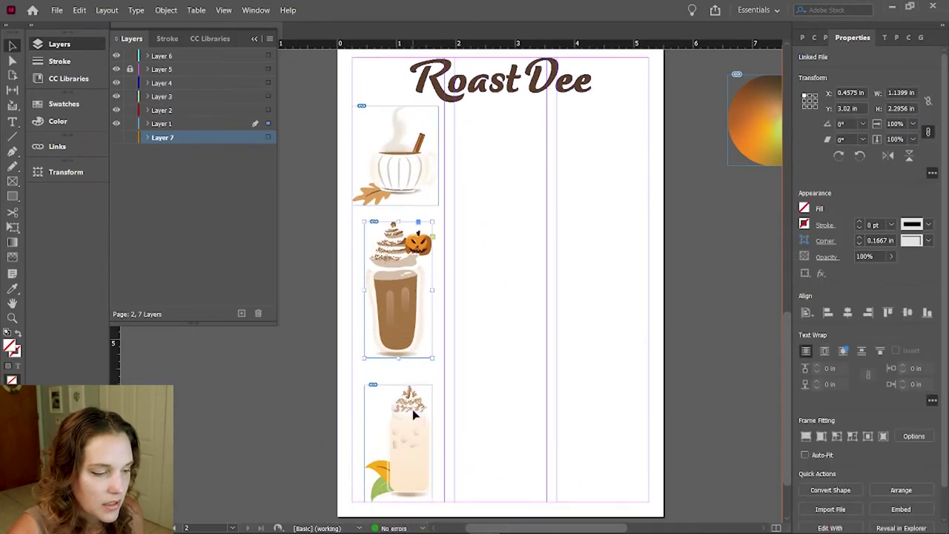
Step: Shrink all three drinks further and space them out evenly down the first column
drag(413, 415, 413, 403)
drag(432, 492, 421, 471)
click(416, 334)
drag(432, 356, 409, 328)
click(412, 185)
drag(438, 205, 424, 188)
drag(406, 172, 416, 198)
drag(406, 447, 415, 436)
click(584, 307)
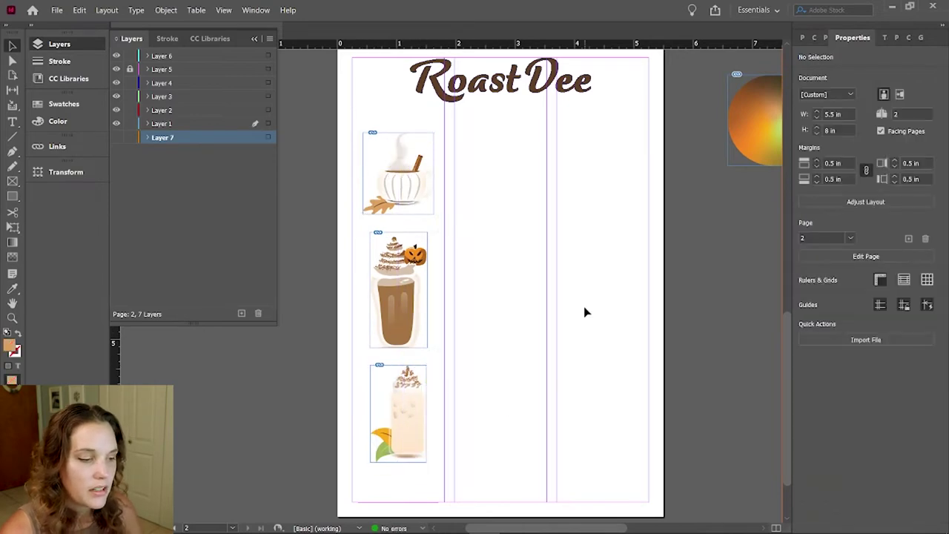
Step: Show Layer 7 again and set the opacity of the page-two drink and leaf pattern to 20%
scroll(583, 306, right, 2)
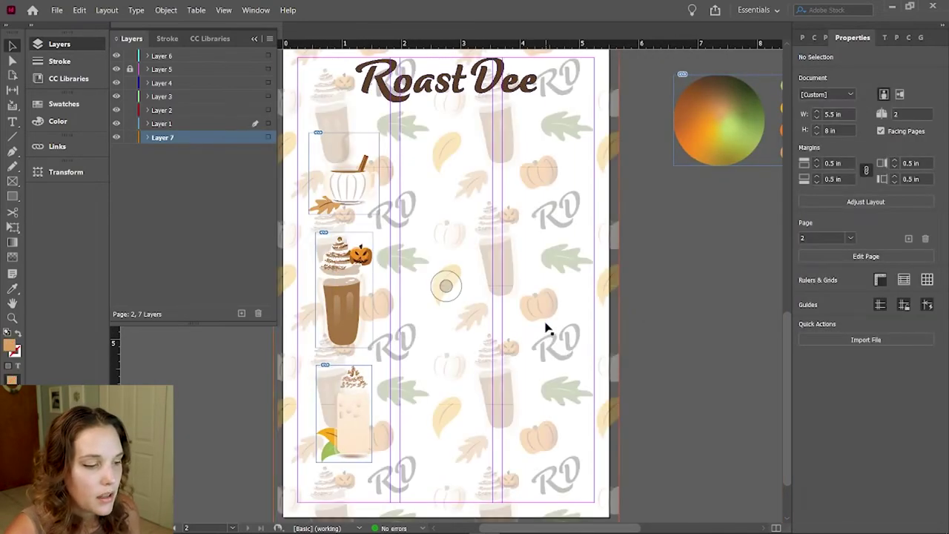
click(547, 328)
click(864, 256)
text(20)
key(Return)
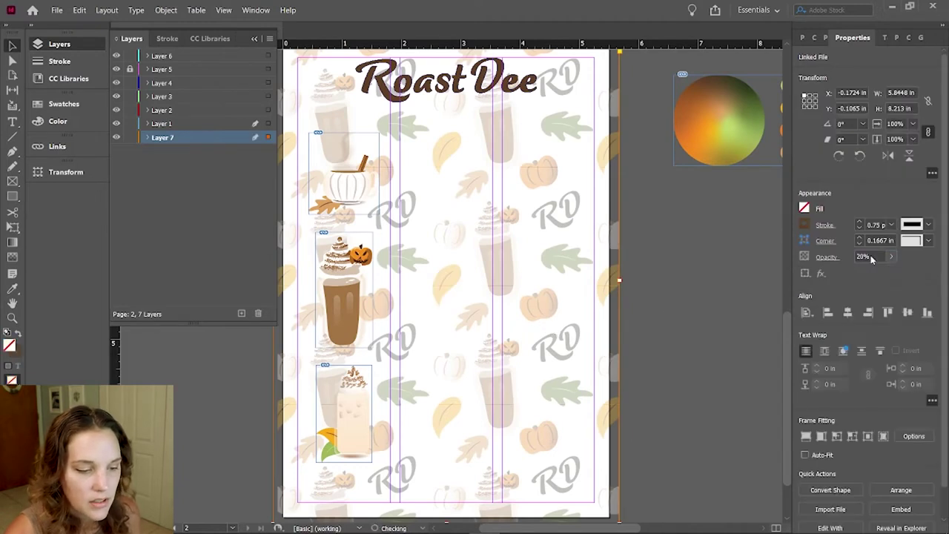
click(695, 287)
Step: Draw a rectangle filled with R=221 G=161 B=94 over page two out to the bleed, behind the pattern on Layer 7
key(z)
alt+click(492, 322)
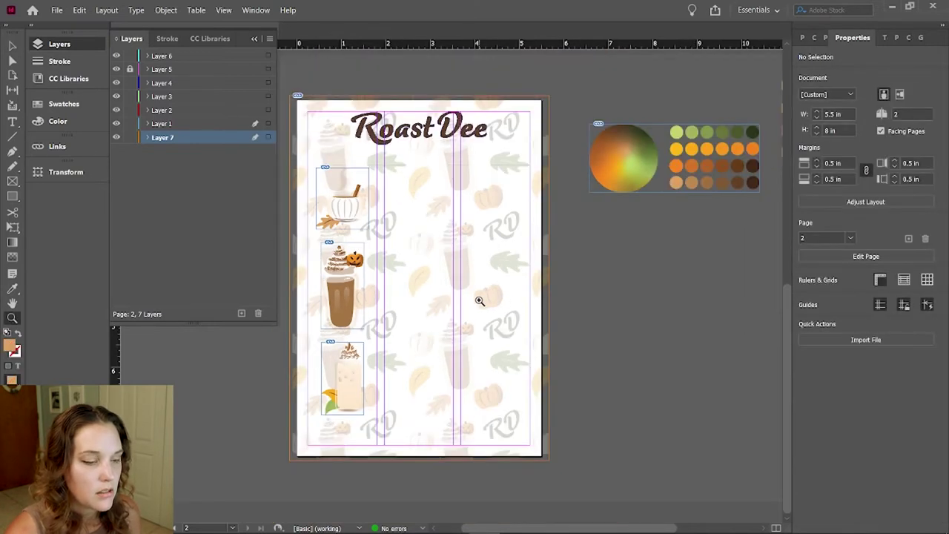
key(v)
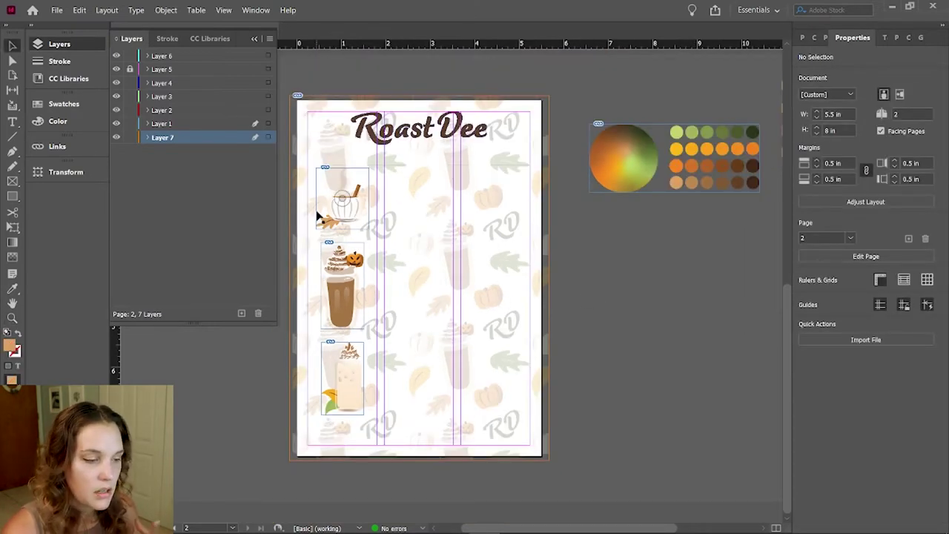
click(502, 257)
click(608, 300)
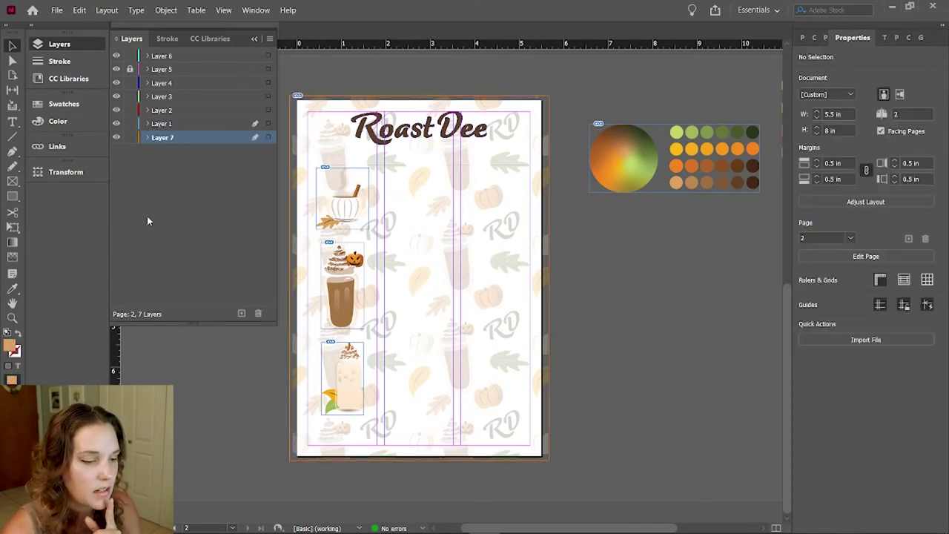
click(57, 120)
click(58, 104)
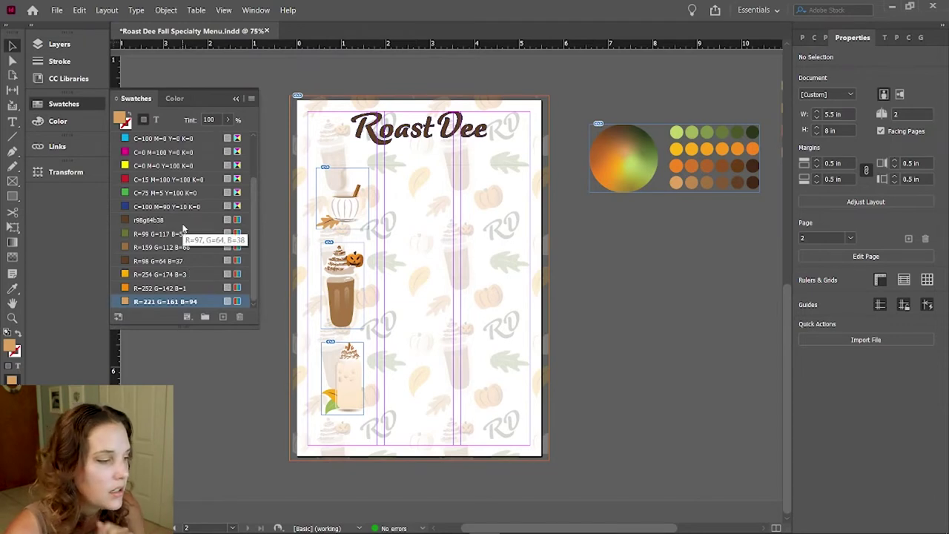
click(12, 197)
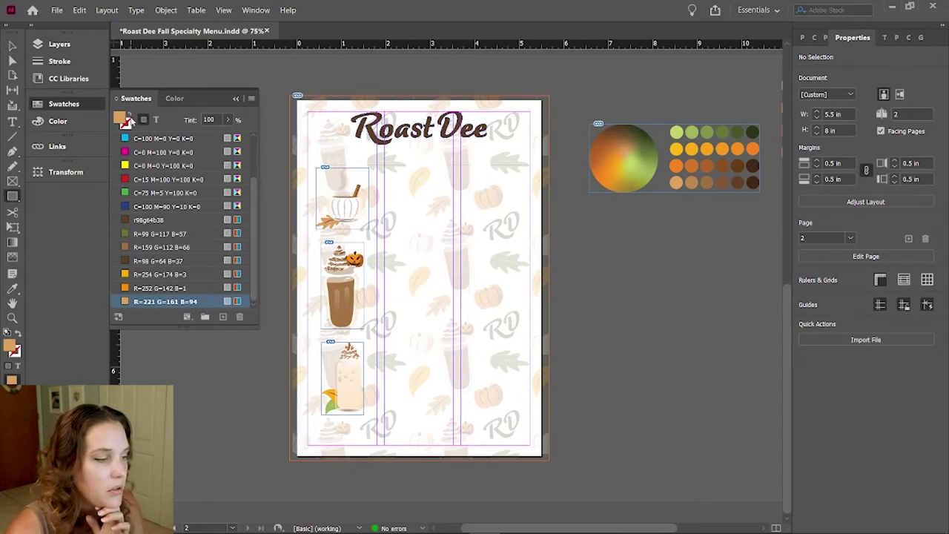
key(F7)
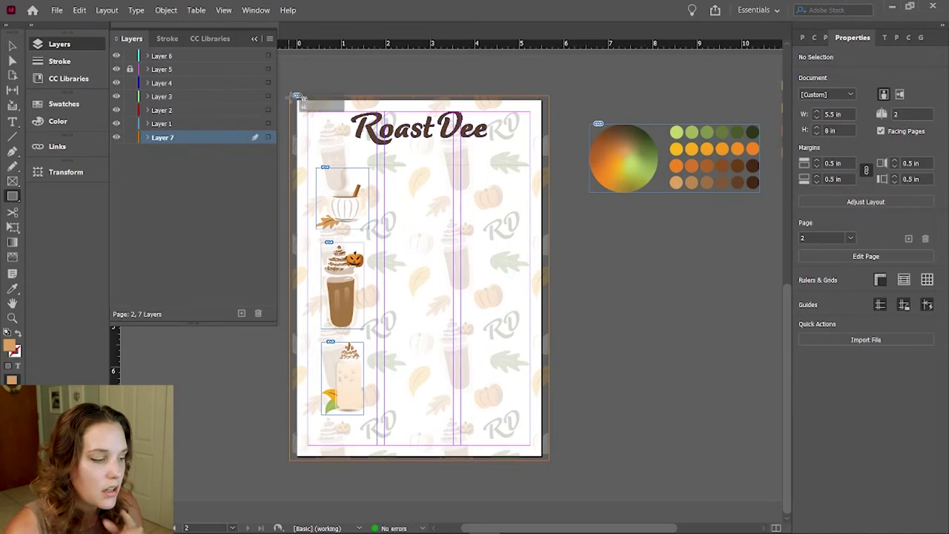
drag(290, 95, 549, 458)
key(v)
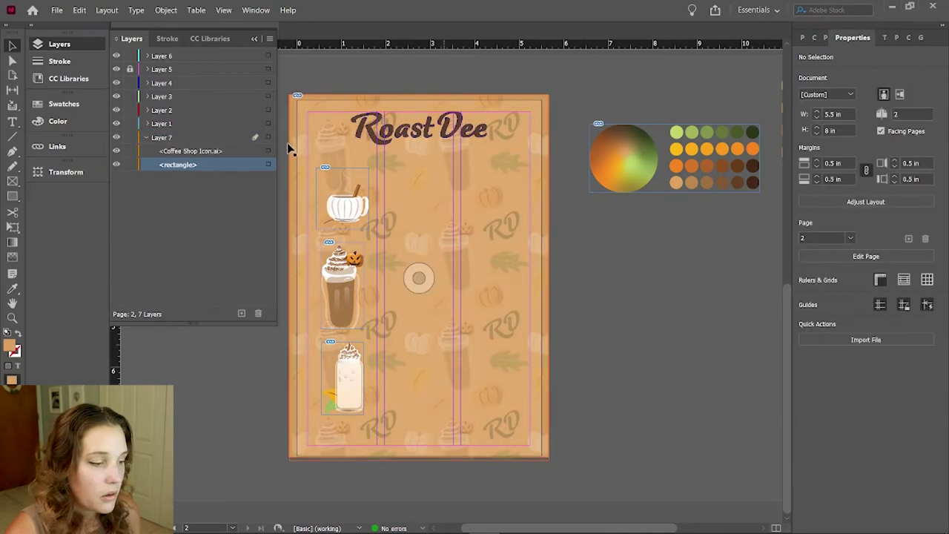
Step: Switch the screen mode to Preview to check page two with its tan background
click(223, 11)
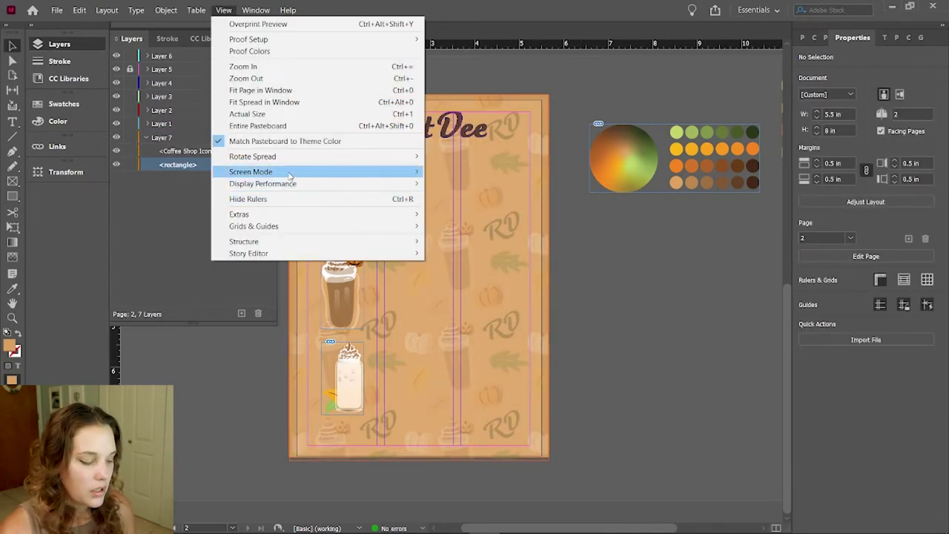
mouse_move(273, 186)
click(468, 184)
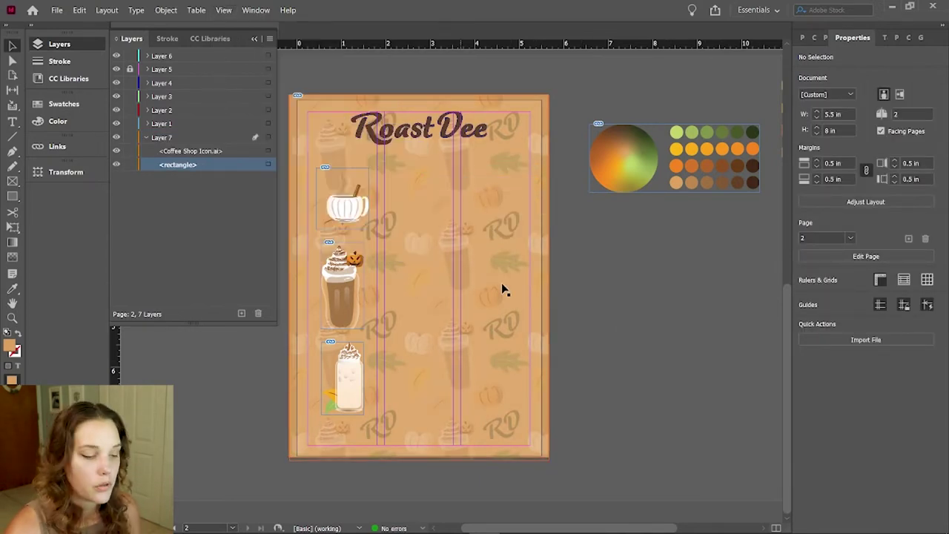
key(w)
key(ctrl+equal)
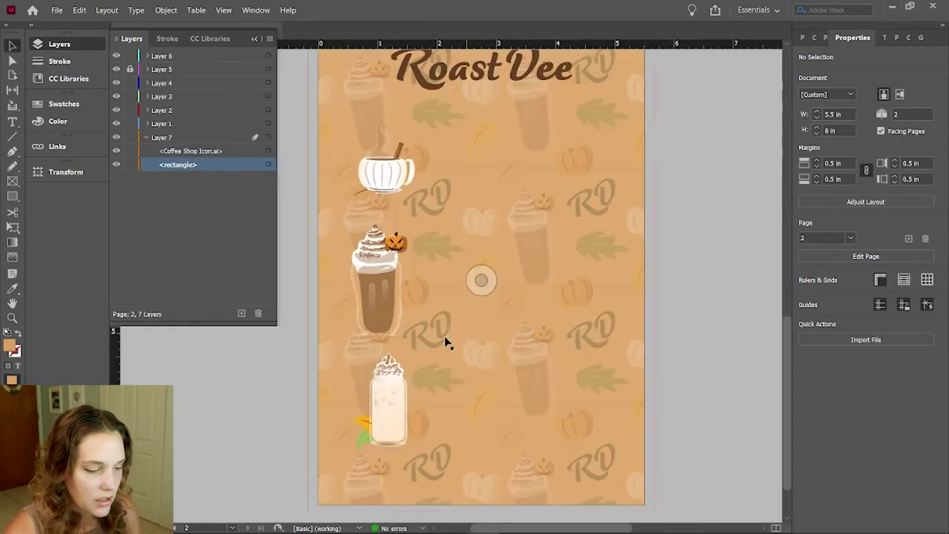
Step: Nudge the cream-colored drink left to about X 0.43 in and shrink the brown drink to about 0.79 by 1.74 in
click(401, 413)
click(415, 434)
click(394, 422)
key(Left)
key(Left)
key(Left)
key(Left)
key(Left)
key(Left)
key(Left)
key(Left)
key(Left)
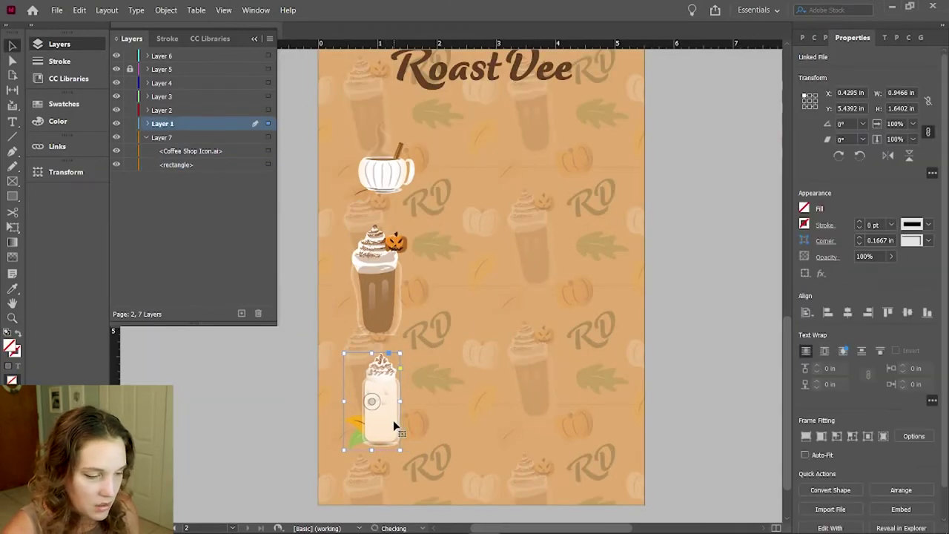
click(379, 299)
drag(379, 335, 402, 328)
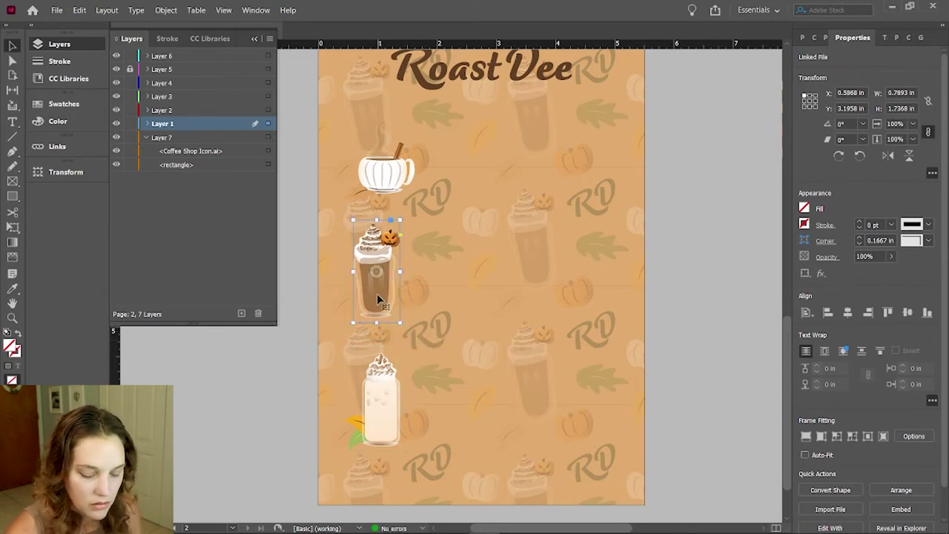
click(388, 185)
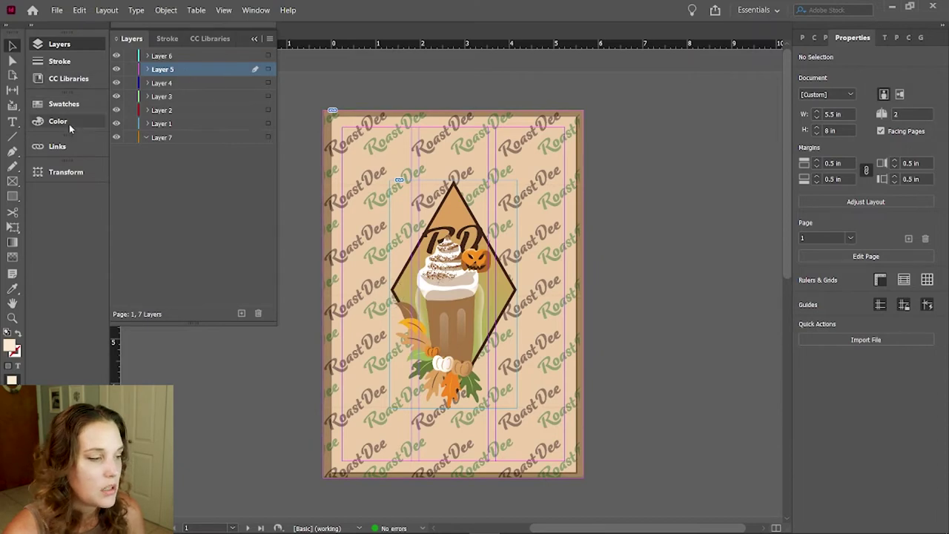
Step: Draw a rectangle about 5.88 by 8.285 in filled with R=159 G=112 B=66 over the cover page out to the bleed on Layer 5
click(13, 196)
click(64, 103)
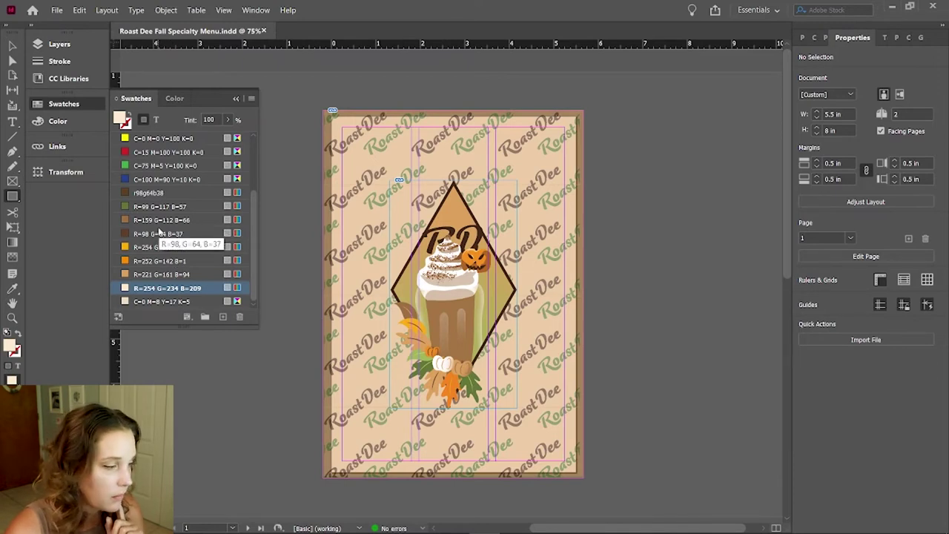
click(158, 221)
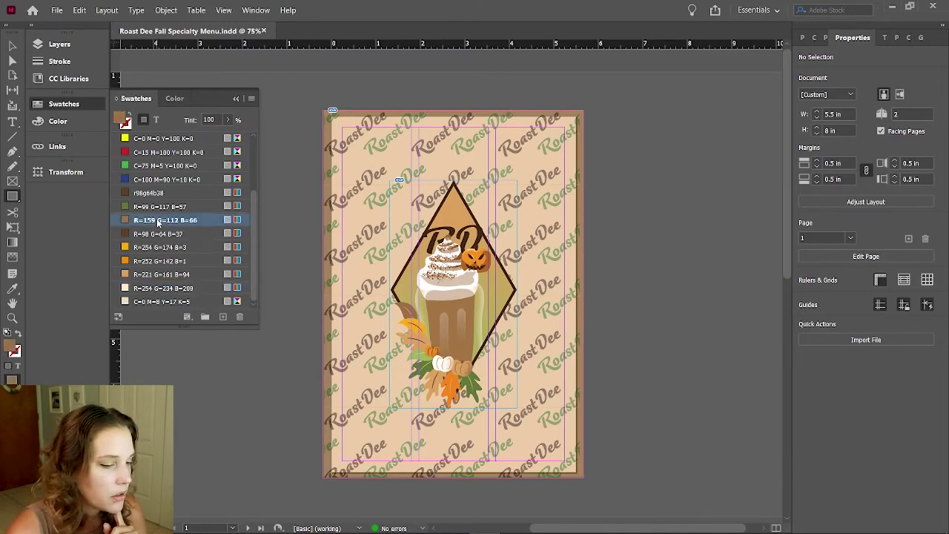
click(236, 98)
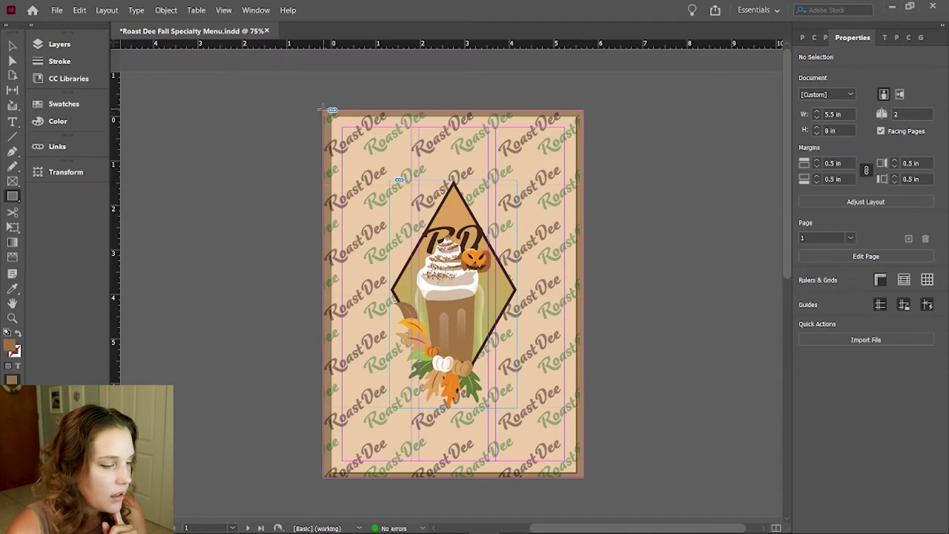
drag(321, 109, 578, 450)
drag(584, 476, 585, 479)
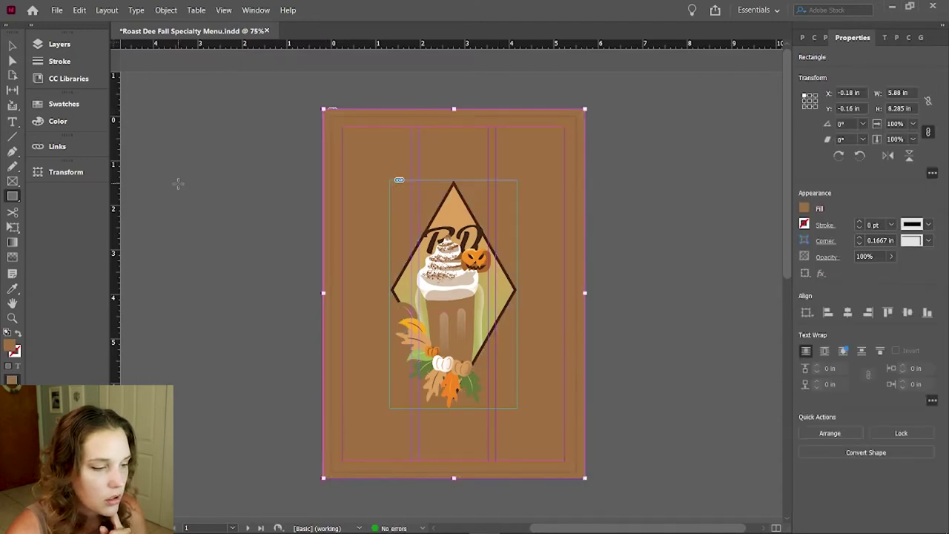
click(12, 46)
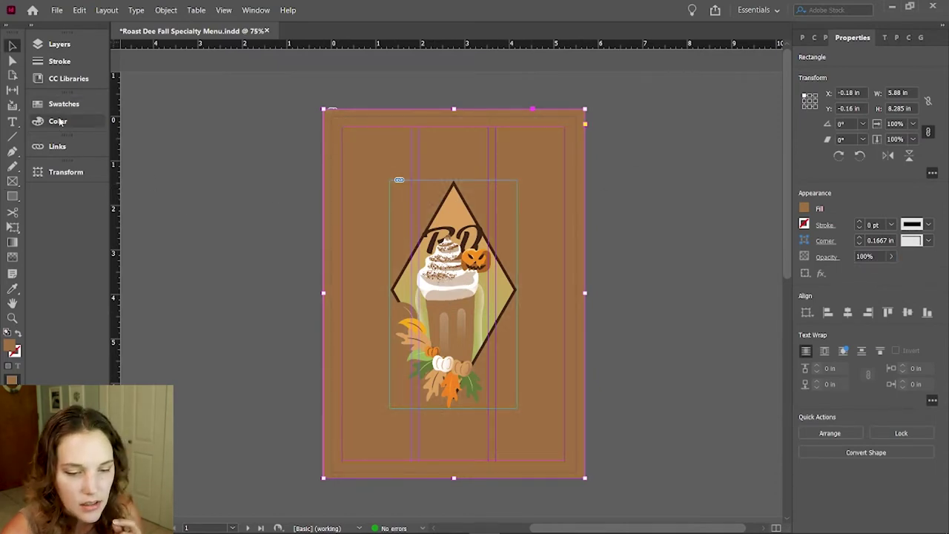
Step: Switch the cover rectangle's fill color to CMYK and set its black value to 10%
click(58, 121)
click(252, 99)
click(284, 141)
double_click(237, 164)
text(12)
key(Return)
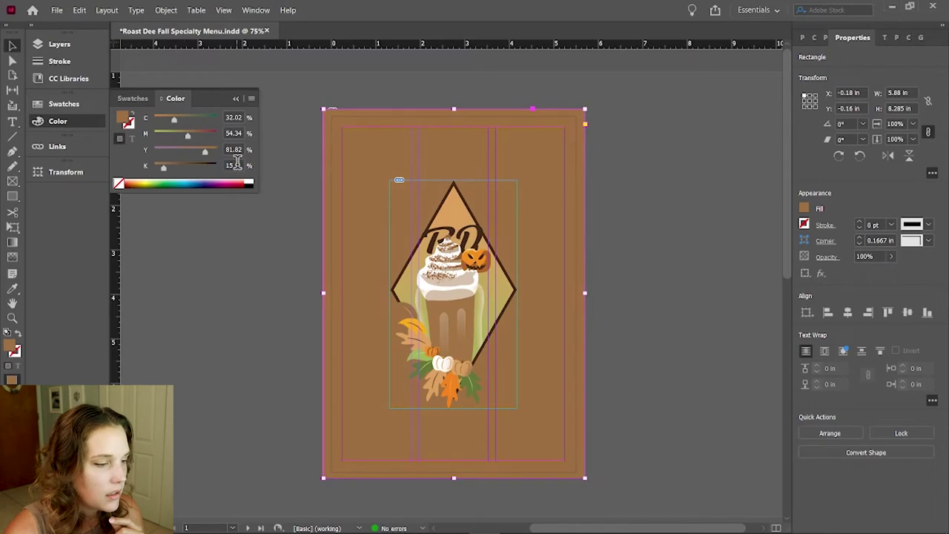
double_click(236, 164)
text(10)
key(Return)
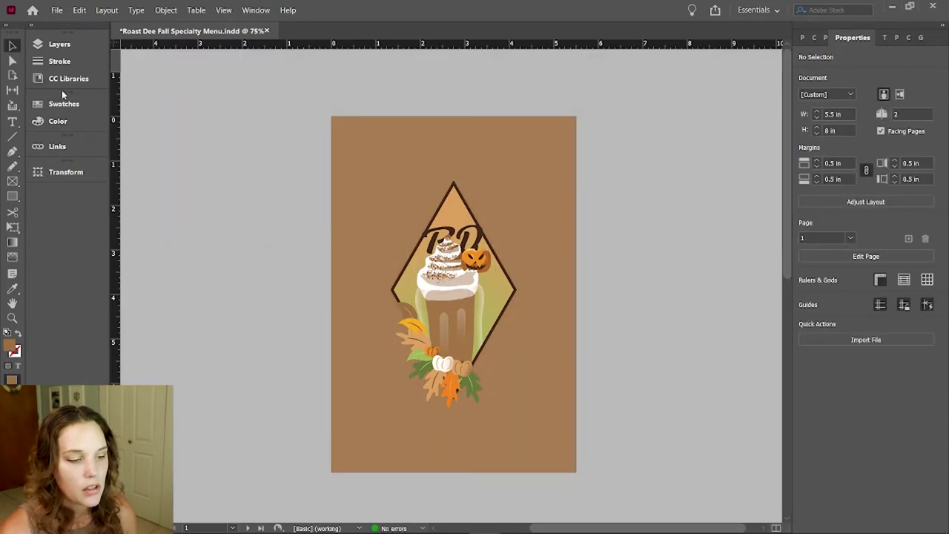
Step: Toggle the visibility of the rectangle in Layer 5 to compare the cover with and without the brown overlay
click(59, 45)
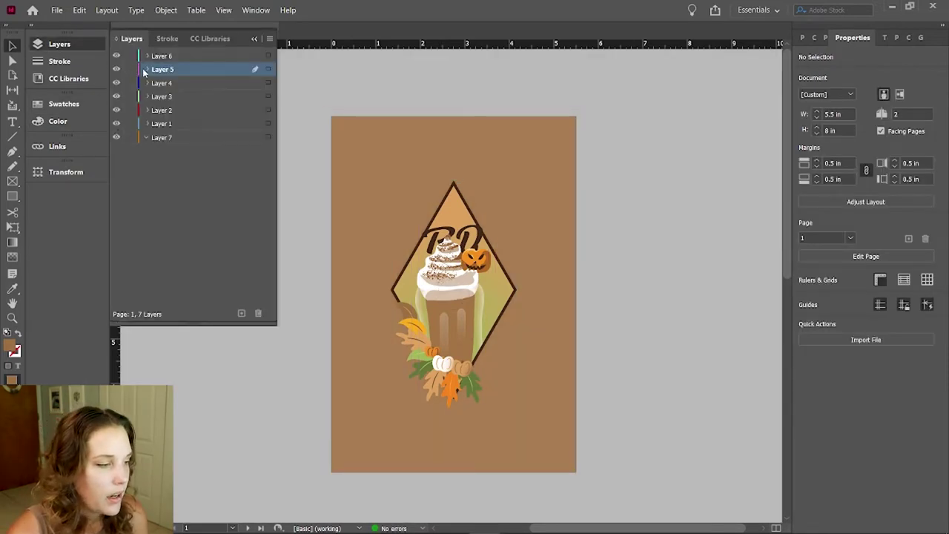
click(146, 69)
click(117, 83)
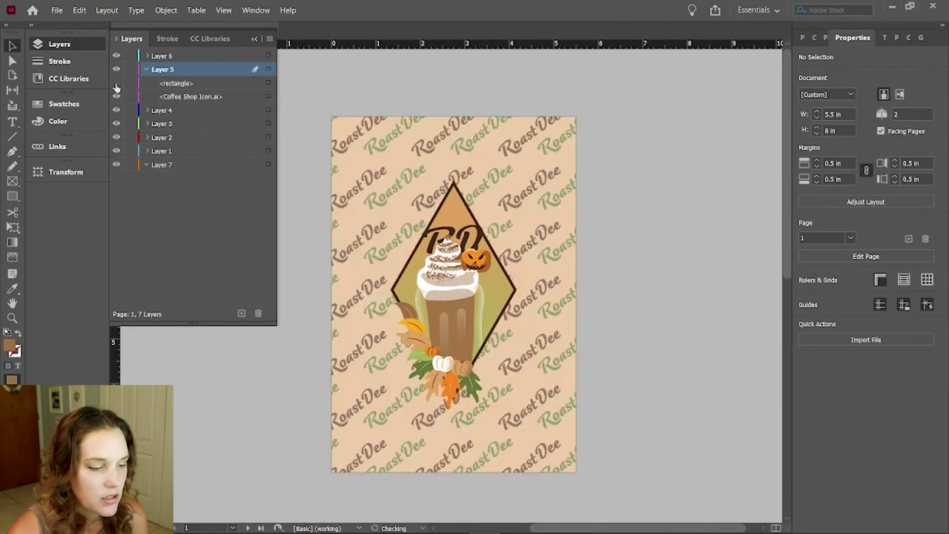
click(116, 83)
click(117, 83)
click(116, 83)
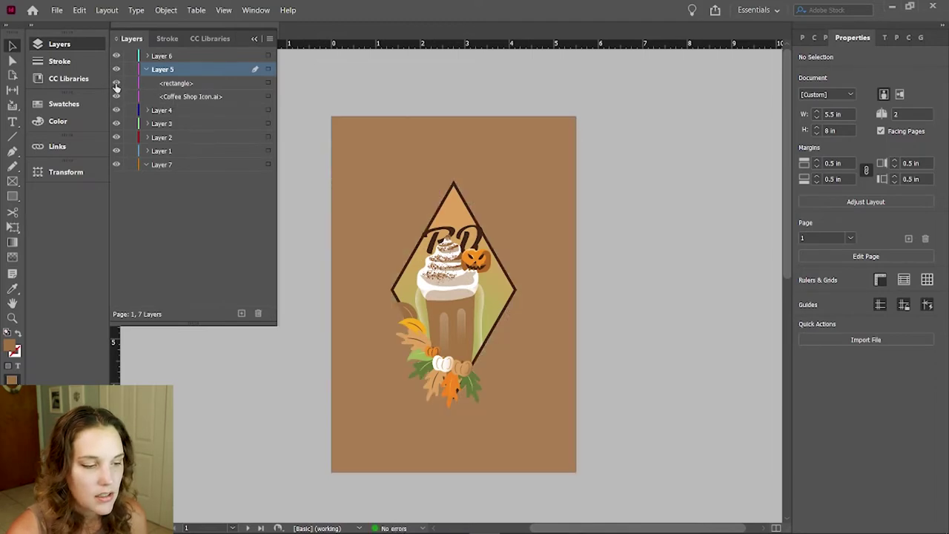
click(117, 84)
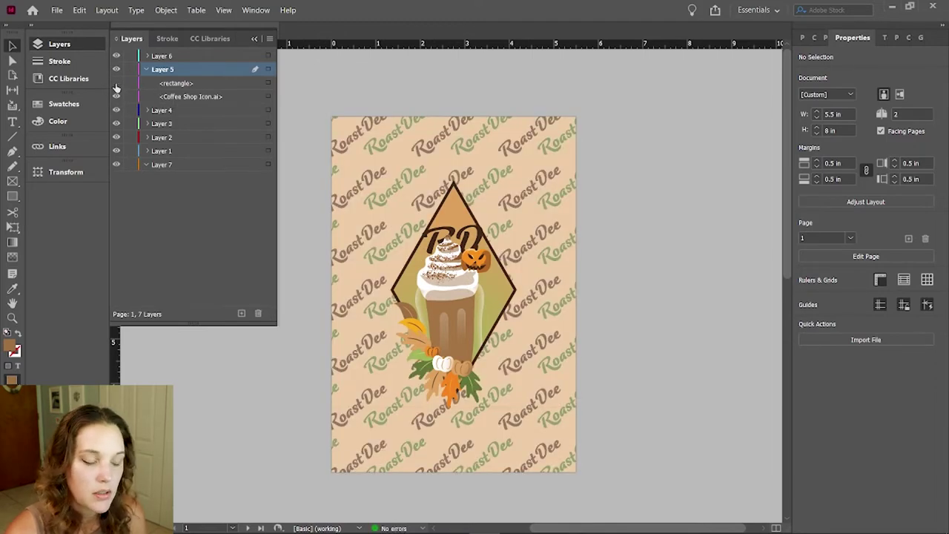
click(117, 84)
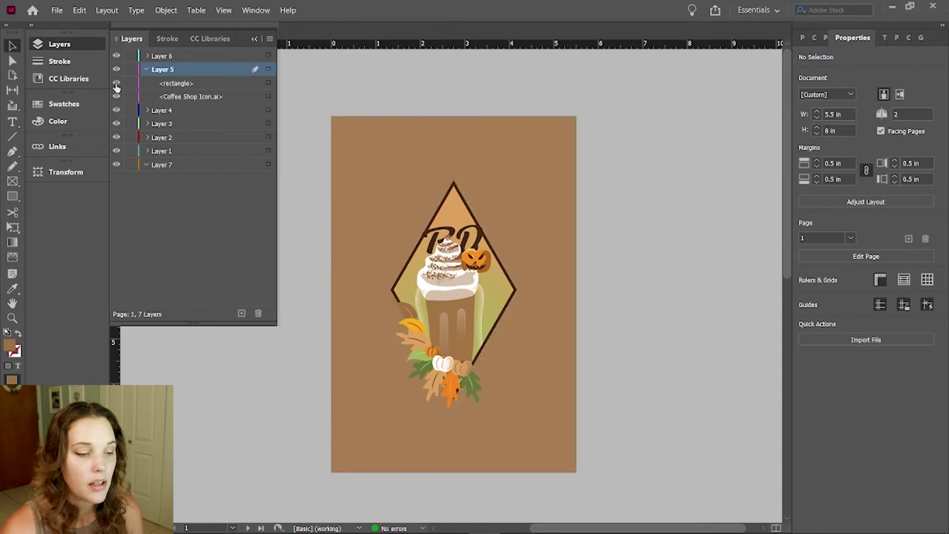
Step: Select the brown rectangle on Layer 5, try 50% opacity, and settle on 60% so the cover pattern shows through
click(268, 83)
double_click(873, 256)
text(50)
key(Return)
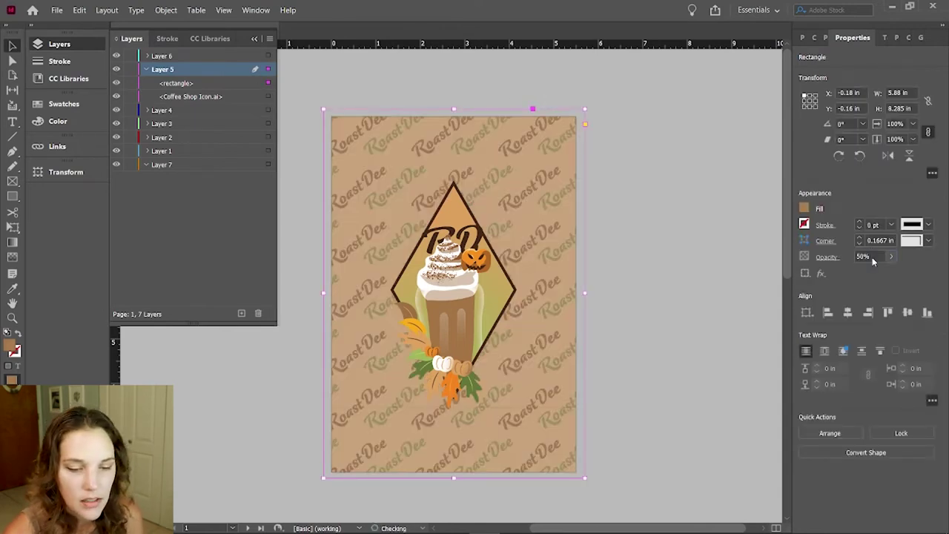
double_click(870, 256)
text(60)
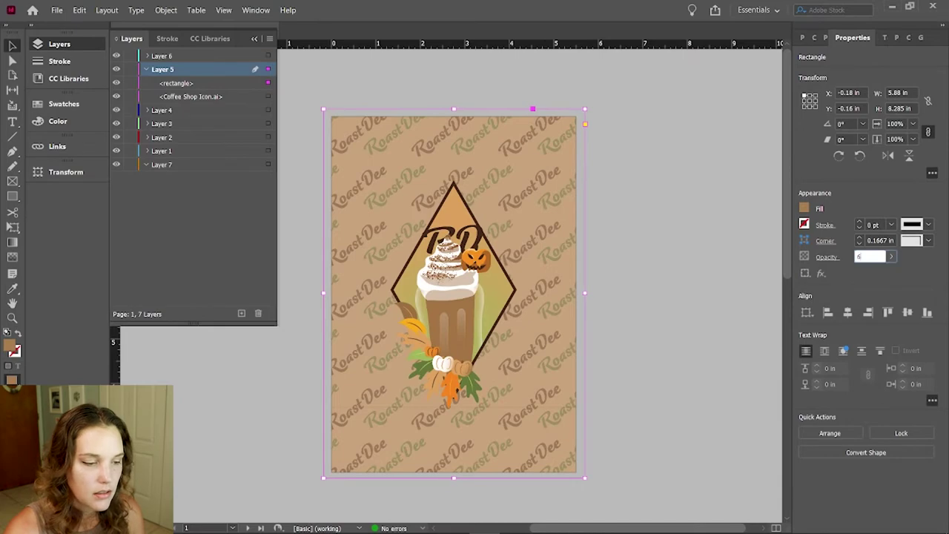
key(Return)
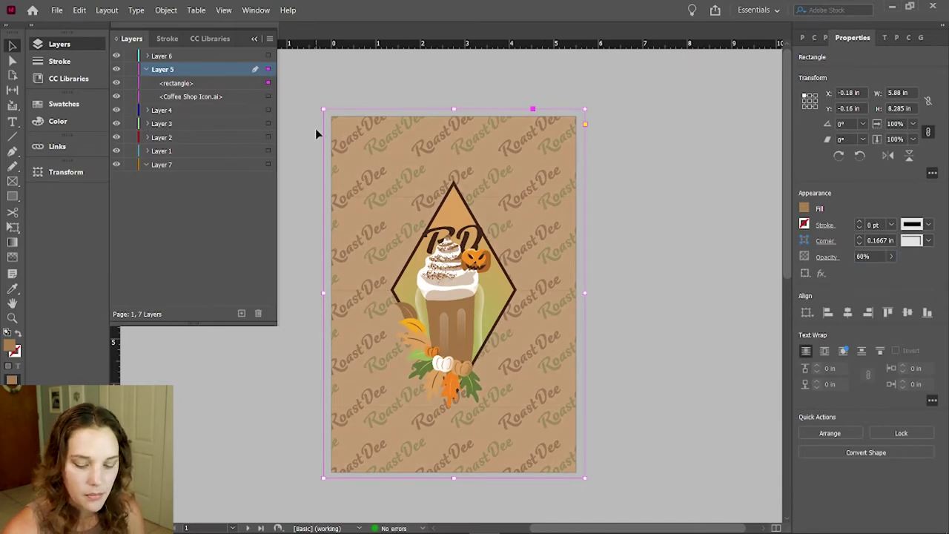
click(88, 47)
click(209, 178)
Step: Go to page two and set the screen mode to Normal to show its guides and frames
scroll(333, 381, down, 8)
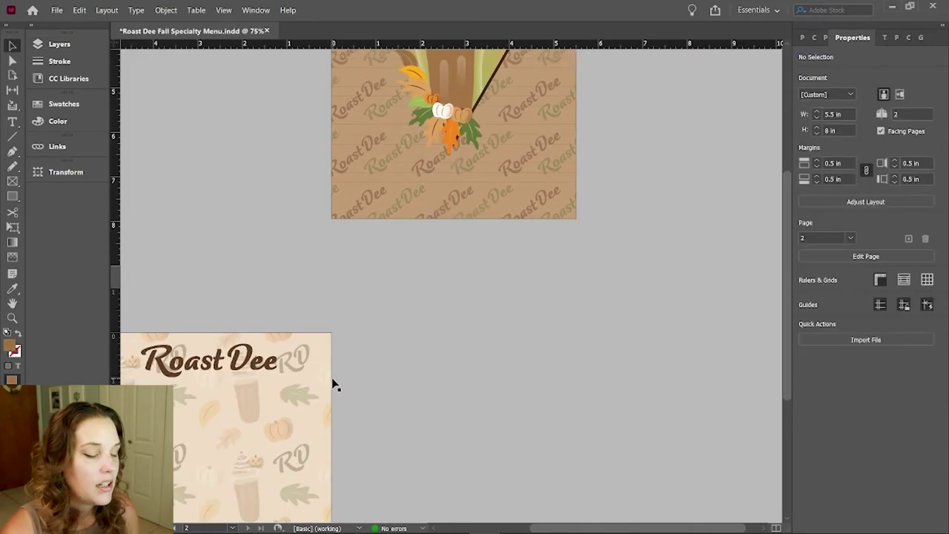
scroll(333, 381, left, 4)
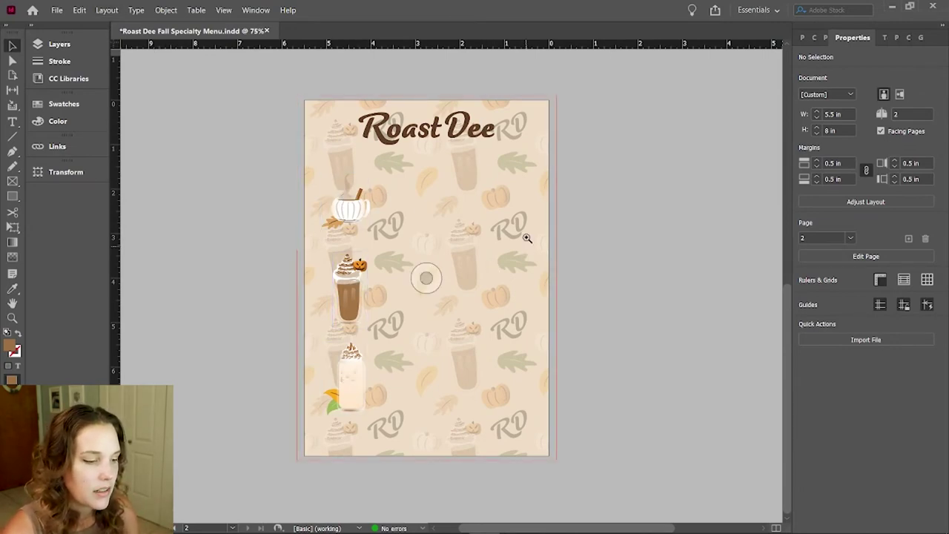
key(z)
click(470, 237)
click(223, 9)
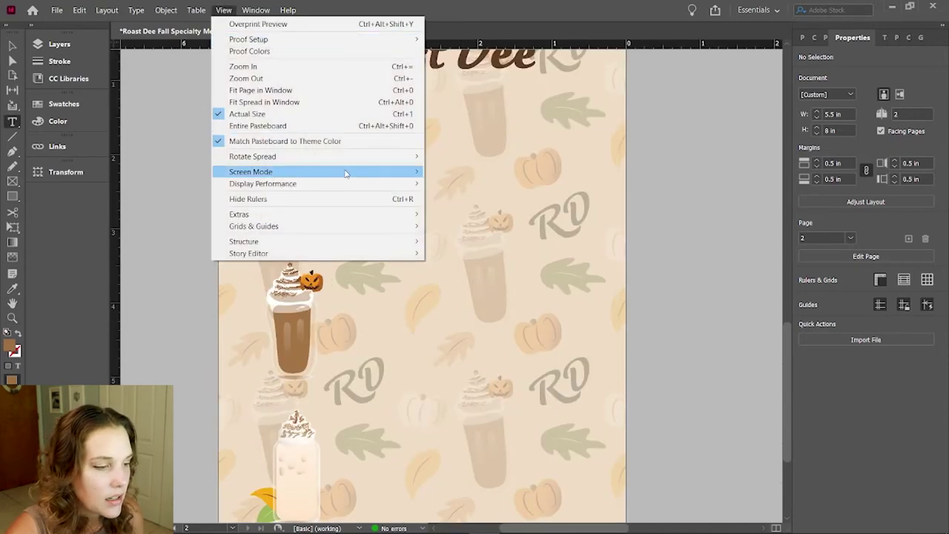
mouse_move(403, 181)
click(451, 171)
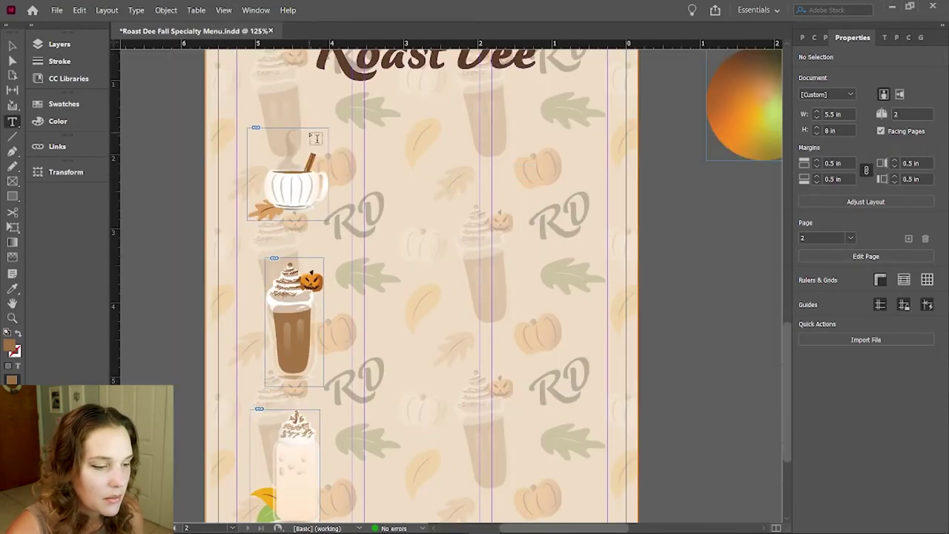
Step: Add a text frame reading "Cinnamon Dolce Coffee" in the middle column beside the pumpkin mug, shortened to about 1.72 by 0.29 in
scroll(430, 218, up, 2)
drag(364, 203, 493, 236)
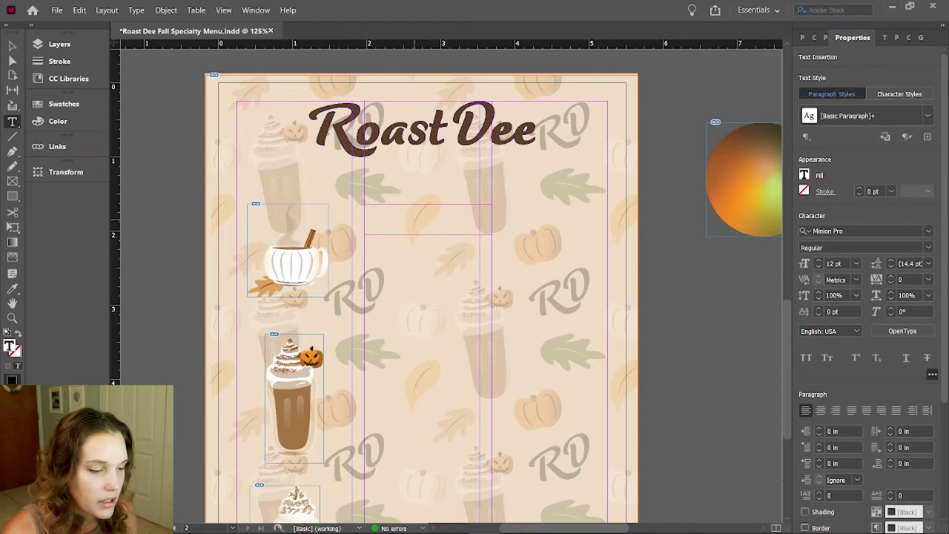
text(Cinnamon Dolce Coffee)
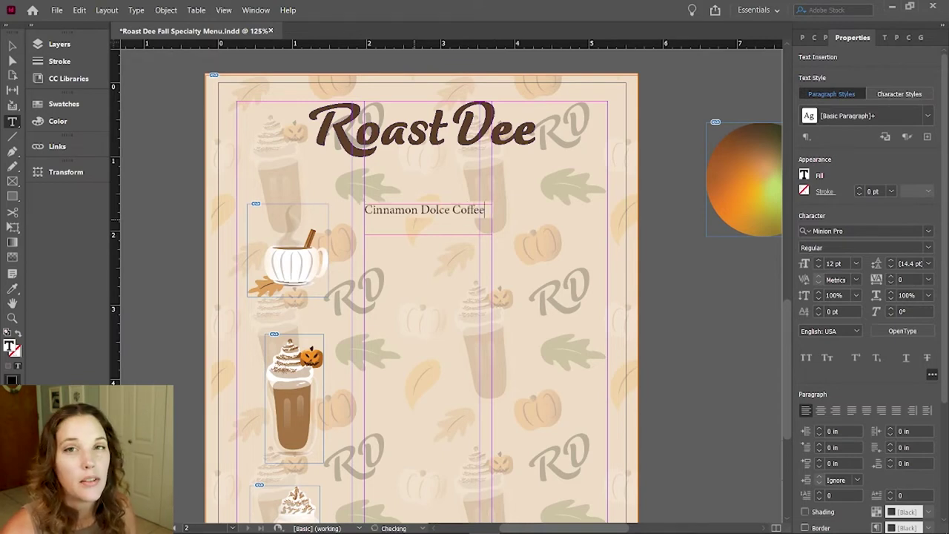
key(Escape)
double_click(428, 235)
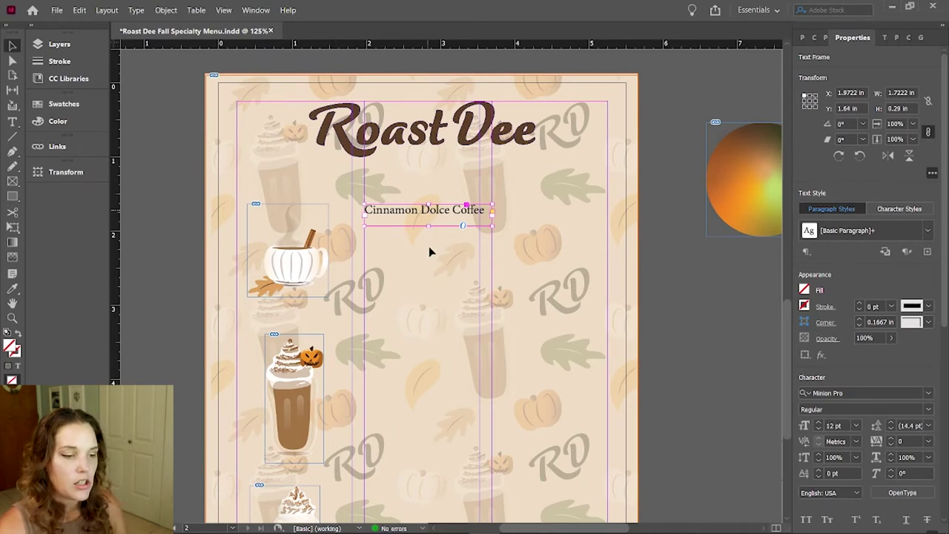
Step: Duplicate the drink name frame just below at about Y 2.07 in and enlarge the copy to about 3.28 by 0.83 in, reaching the right margin
drag(414, 215, 414, 251)
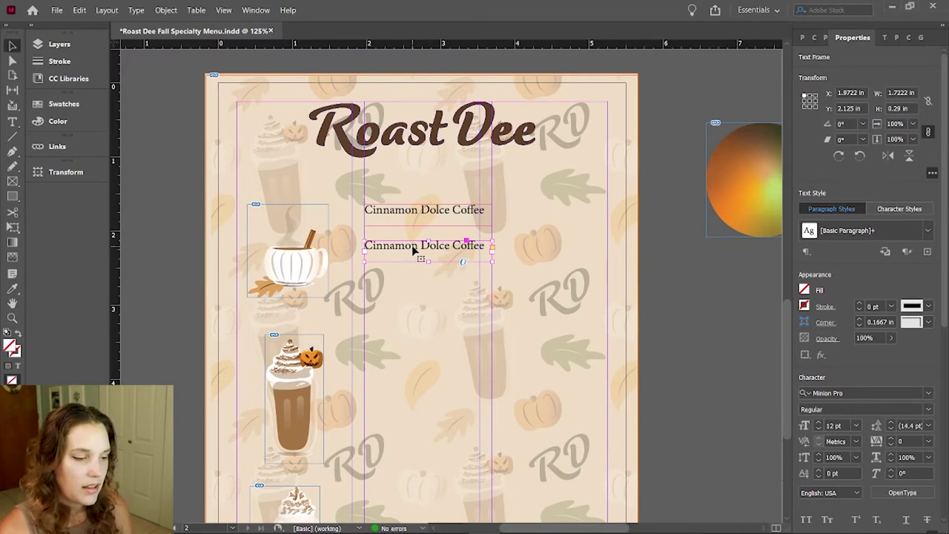
drag(413, 250, 415, 247)
drag(492, 254, 508, 318)
click(687, 281)
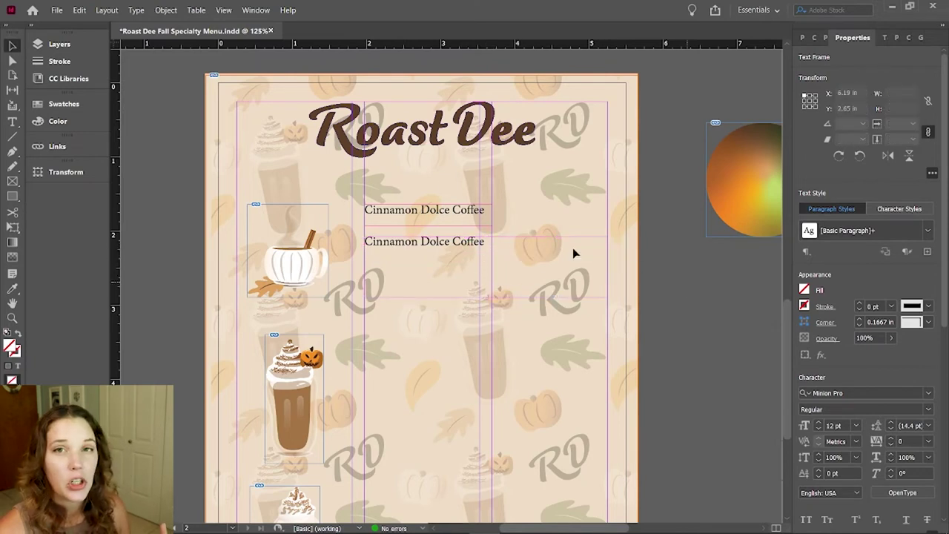
Step: Duplicate the original drink name frame to the lower right of the enlarged frame and replace its text with "$8"
scroll(465, 247, down, 1)
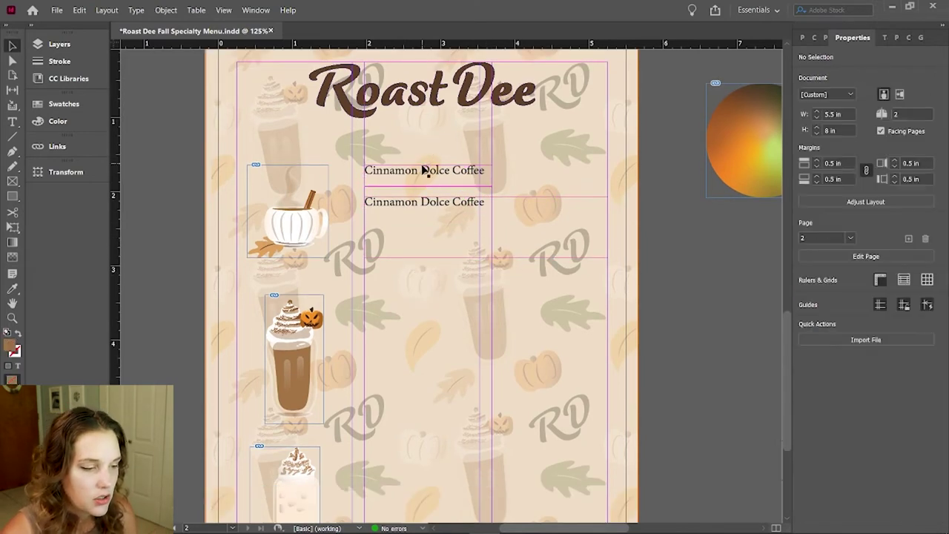
click(437, 172)
drag(441, 182, 574, 257)
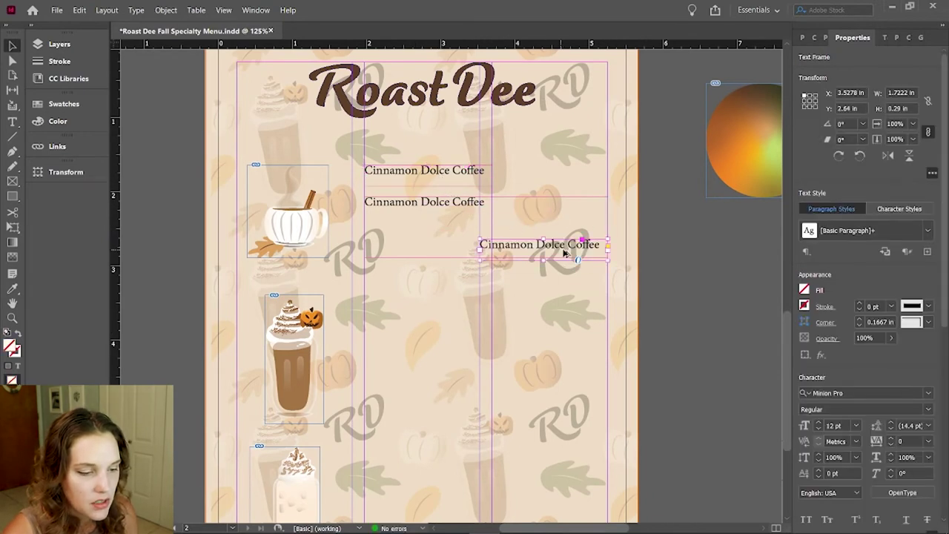
double_click(576, 249)
triple_click(577, 247)
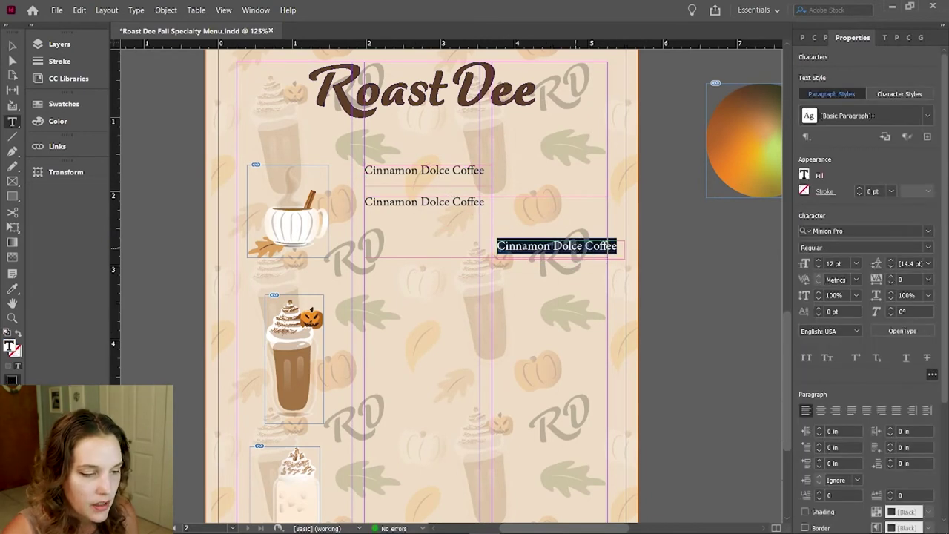
text($8)
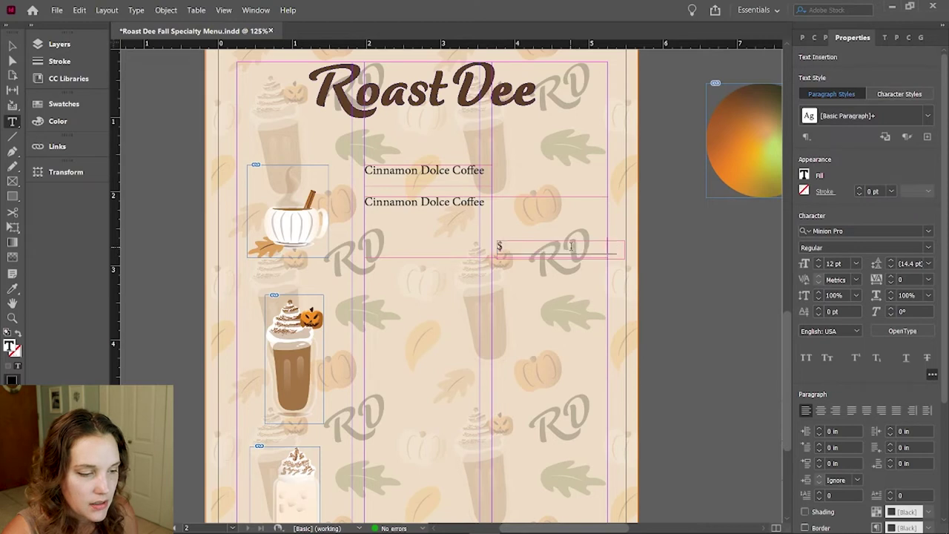
key(Escape)
Step: Narrow the "$8" price frame and align it with the right margin at the enlarged frame's lower corner
click(693, 279)
click(519, 250)
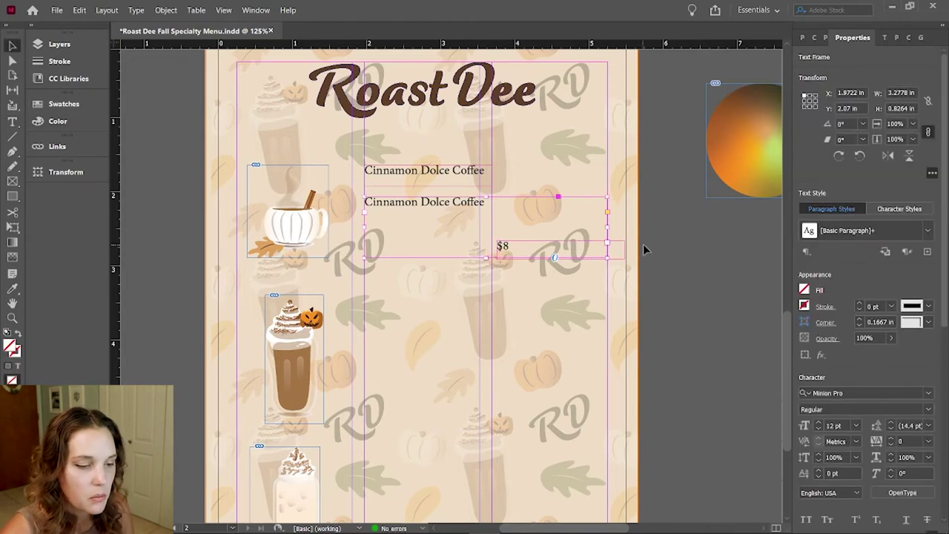
drag(625, 250, 572, 251)
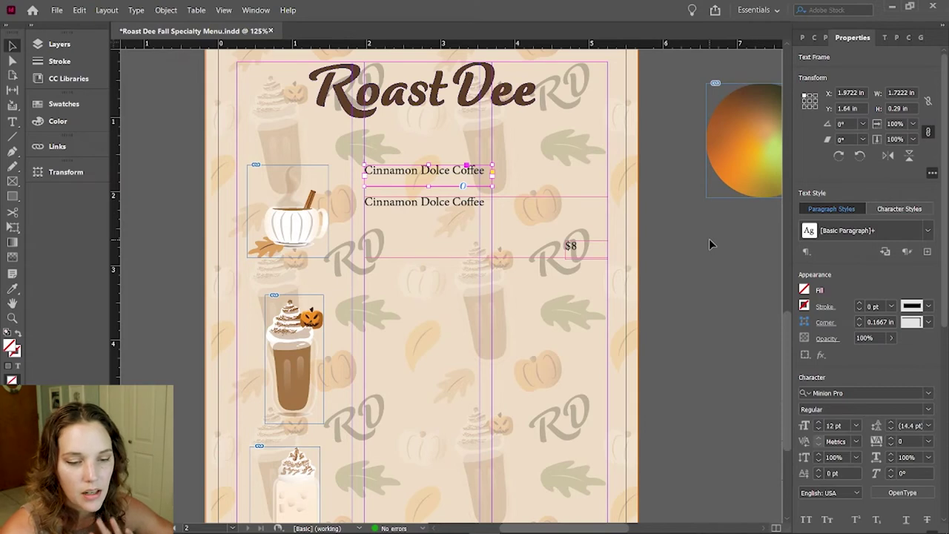
Step: Create a paragraph style named "Menu Item Names" and apply it to the upper "Cinnamon Dolce Coffee" frame
click(802, 37)
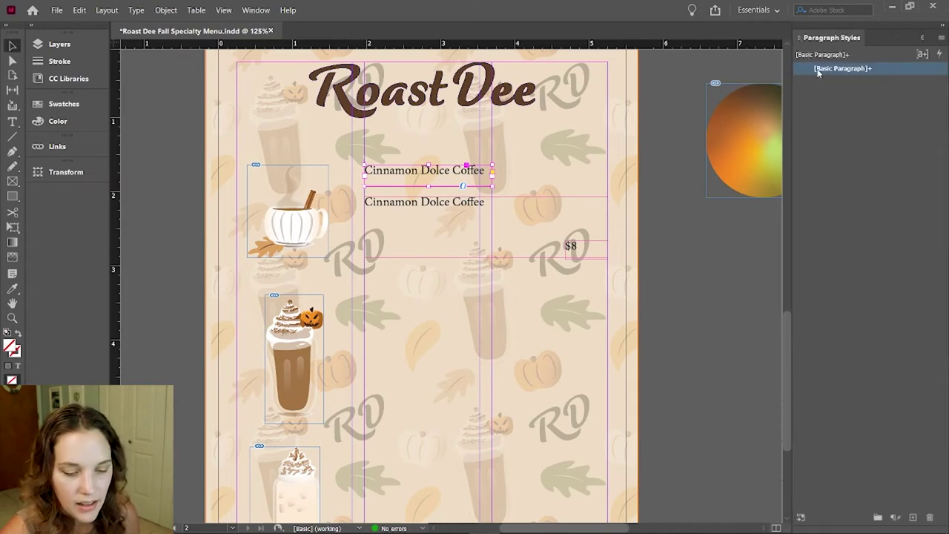
click(913, 517)
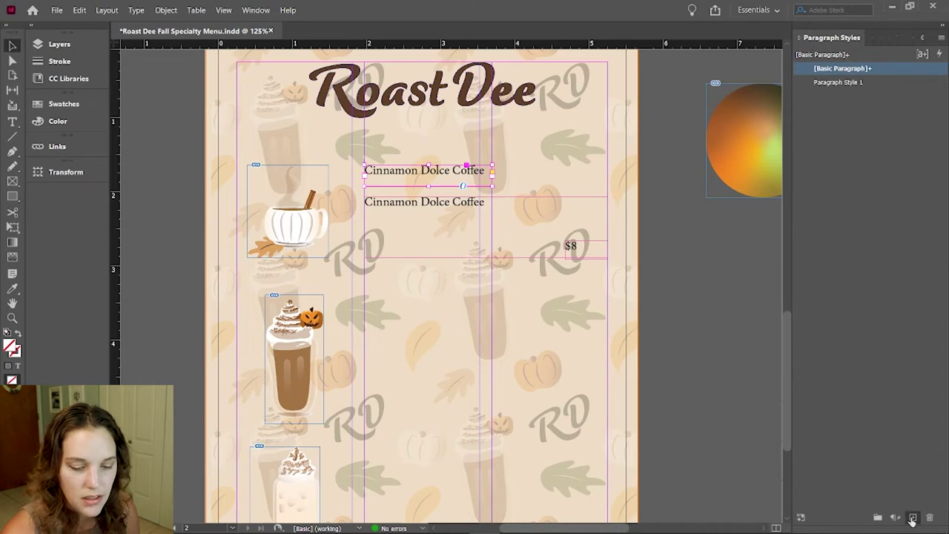
click(836, 82)
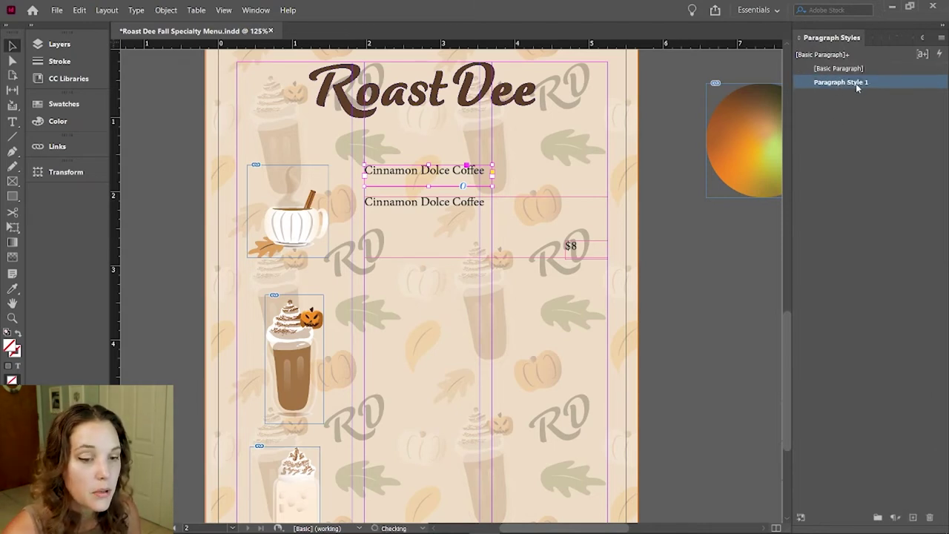
double_click(851, 84)
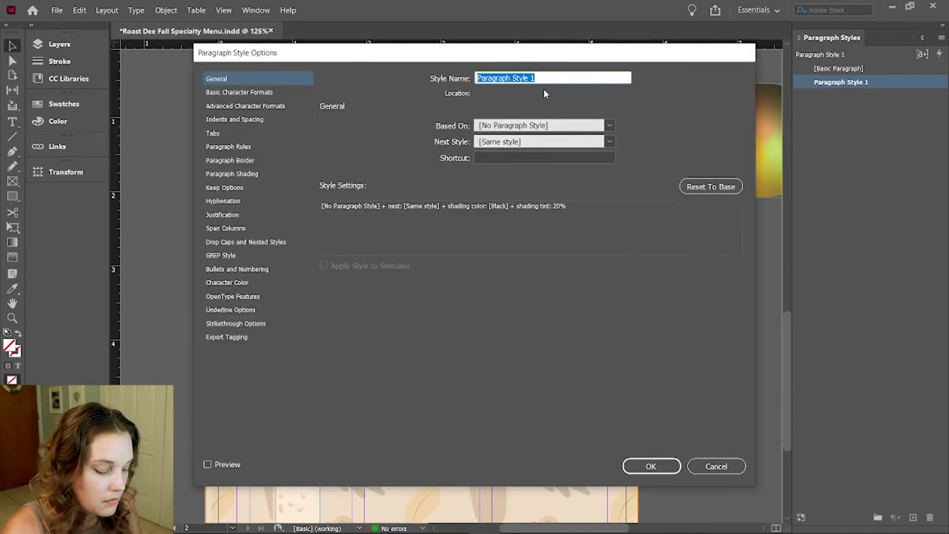
text(Menu Item N)
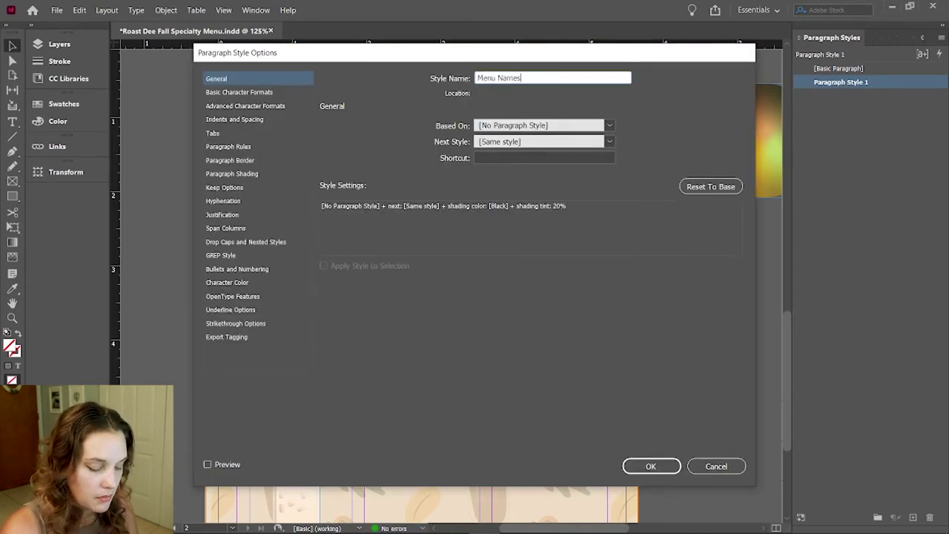
text(ames)
click(498, 78)
text(Item)
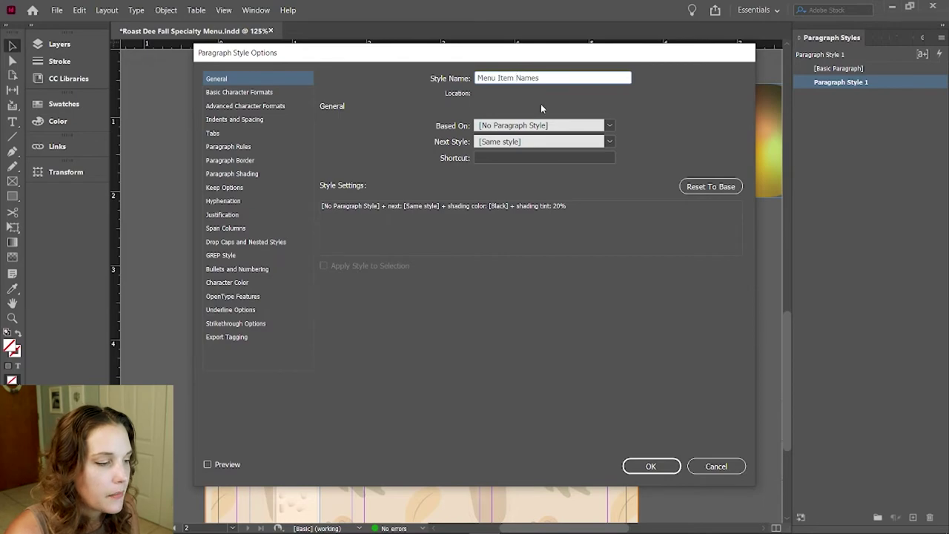
Step: Set the Menu Item Names style's basic character formats to Dolce Black at 14 pt
click(242, 93)
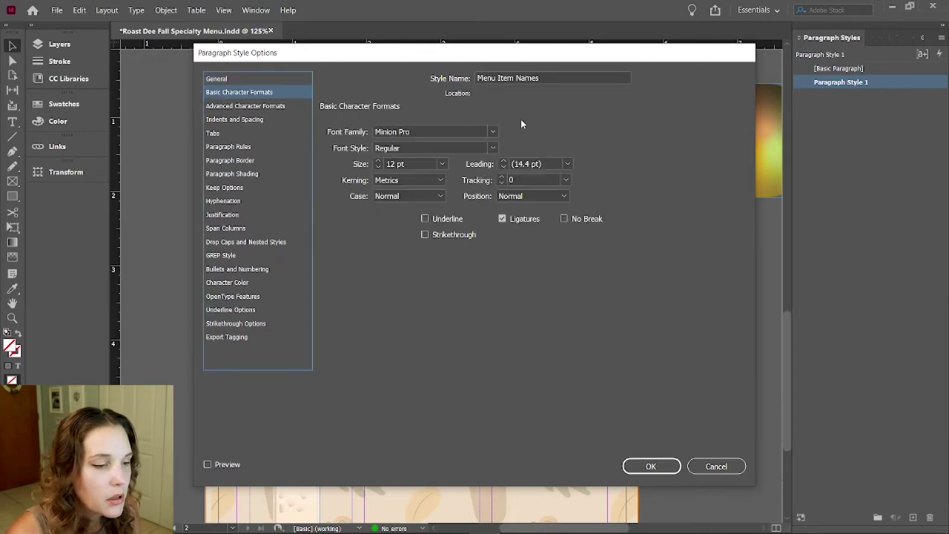
drag(512, 57, 233, 136)
drag(332, 138, 538, 208)
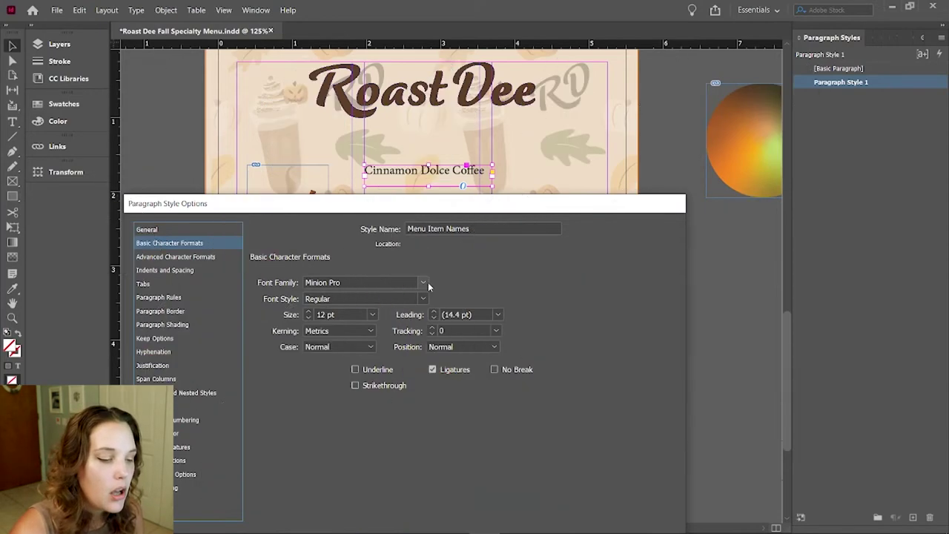
click(425, 283)
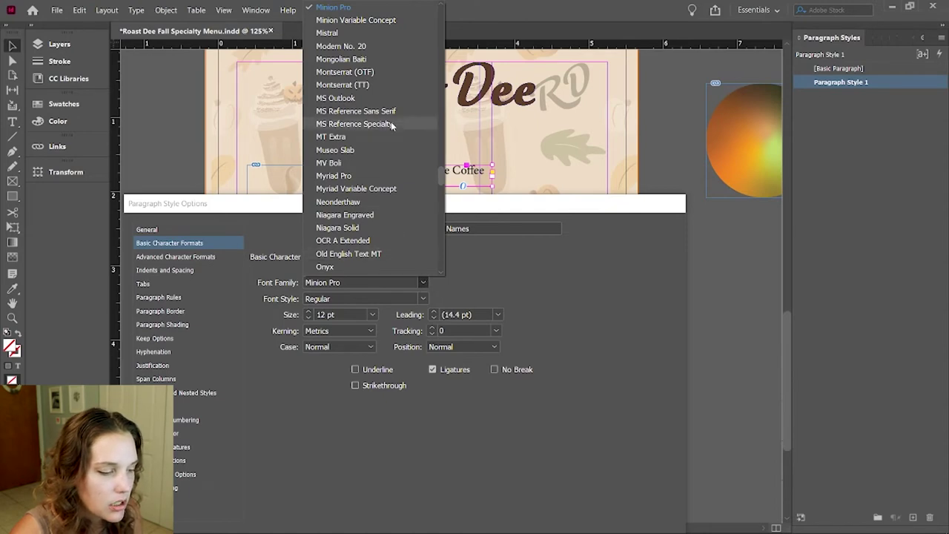
click(362, 233)
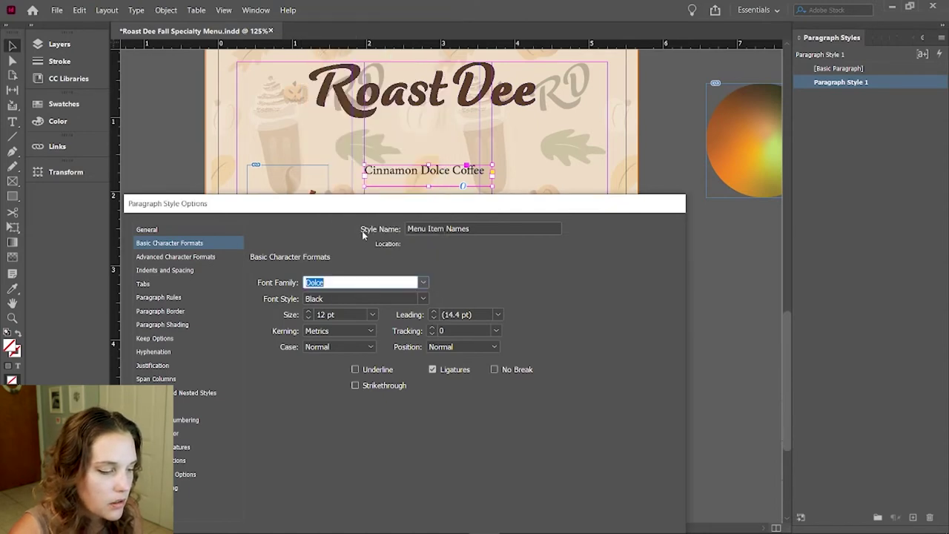
click(425, 298)
click(324, 311)
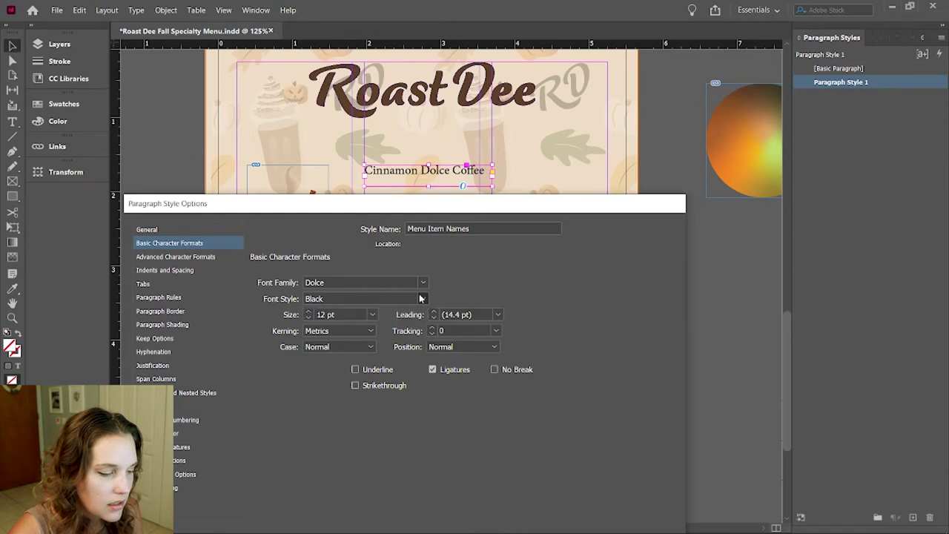
click(308, 313)
click(308, 312)
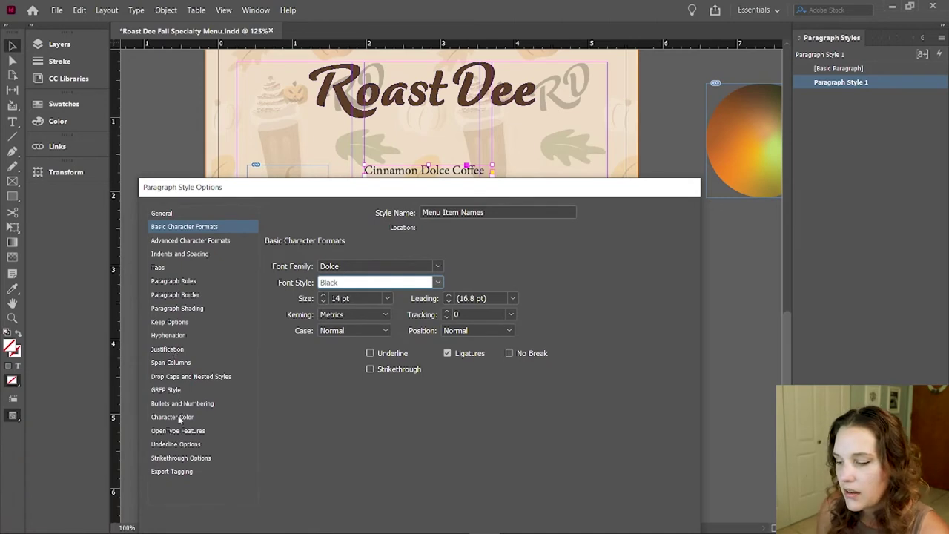
Step: Set the Menu Item Names character color to the brown swatch R=98 G=64 B=37 and save the style
click(179, 418)
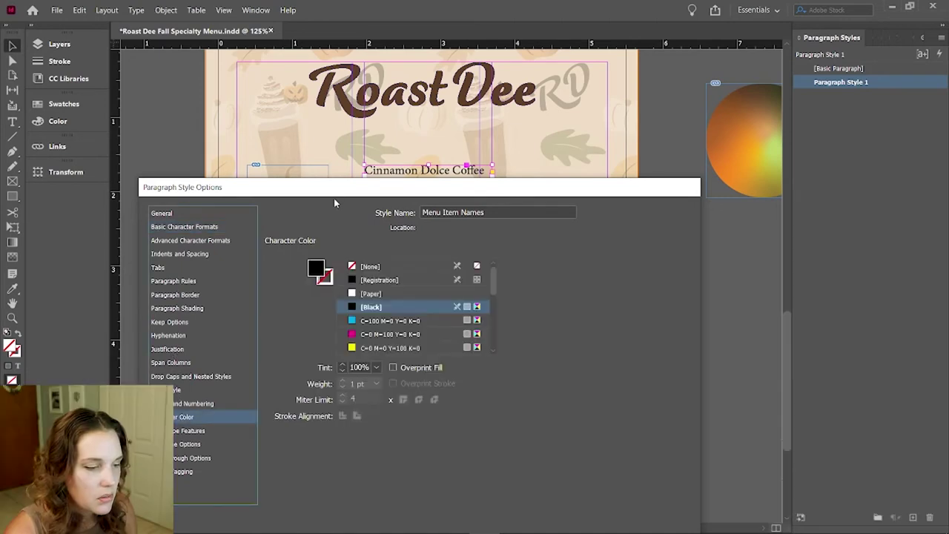
drag(333, 192, 347, 189)
scroll(450, 336, down, 5)
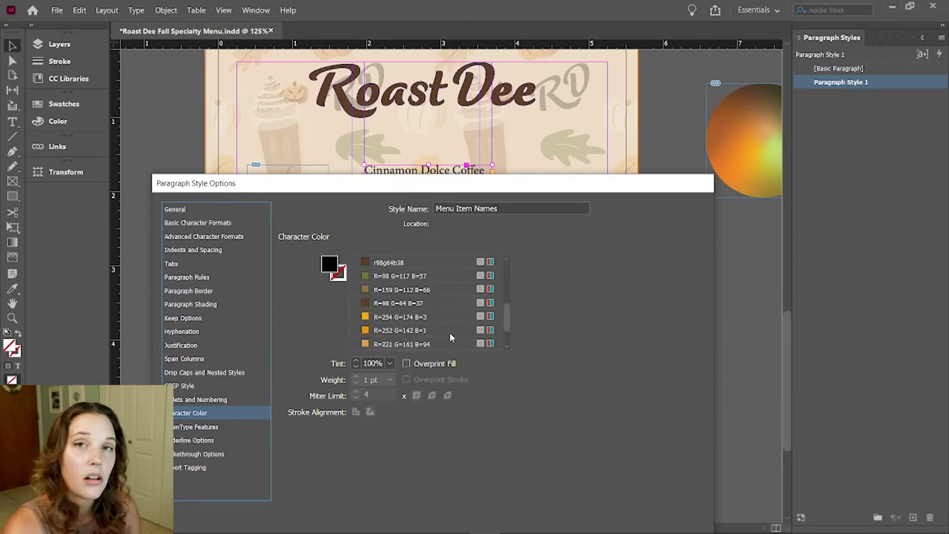
click(452, 302)
scroll(465, 310, up, 5)
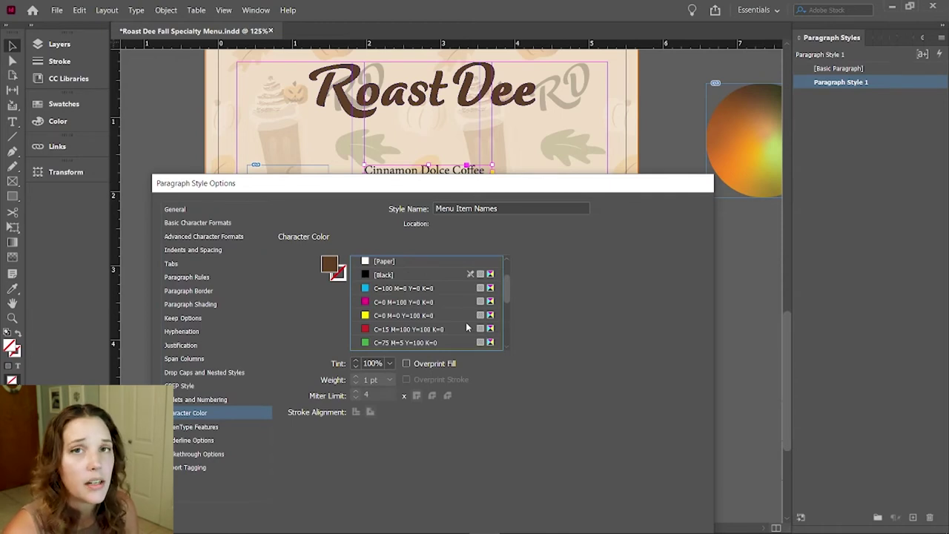
scroll(466, 327, down, 4)
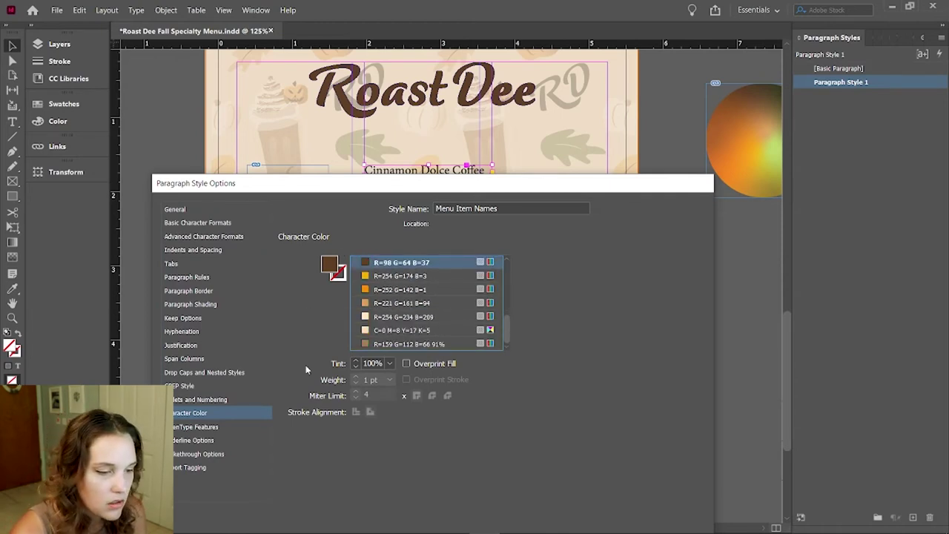
drag(570, 189, 570, 99)
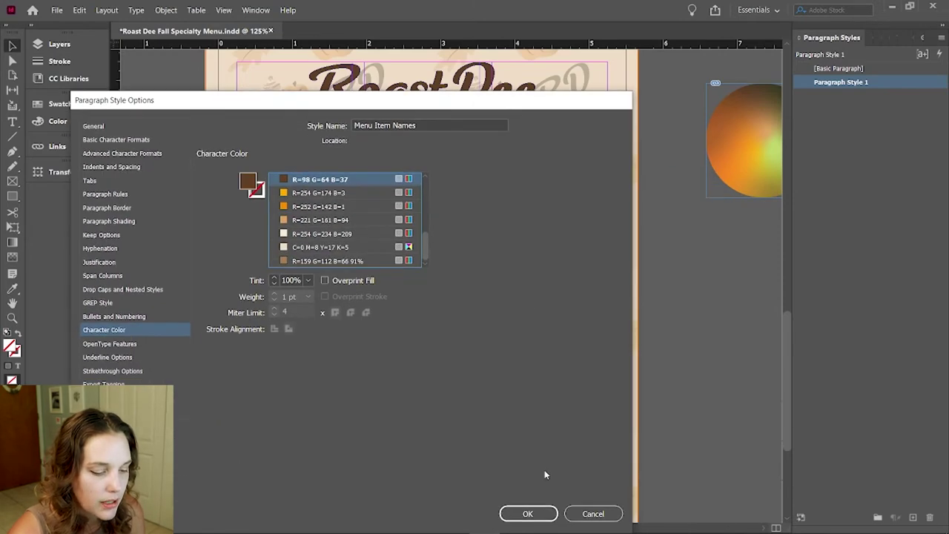
click(528, 512)
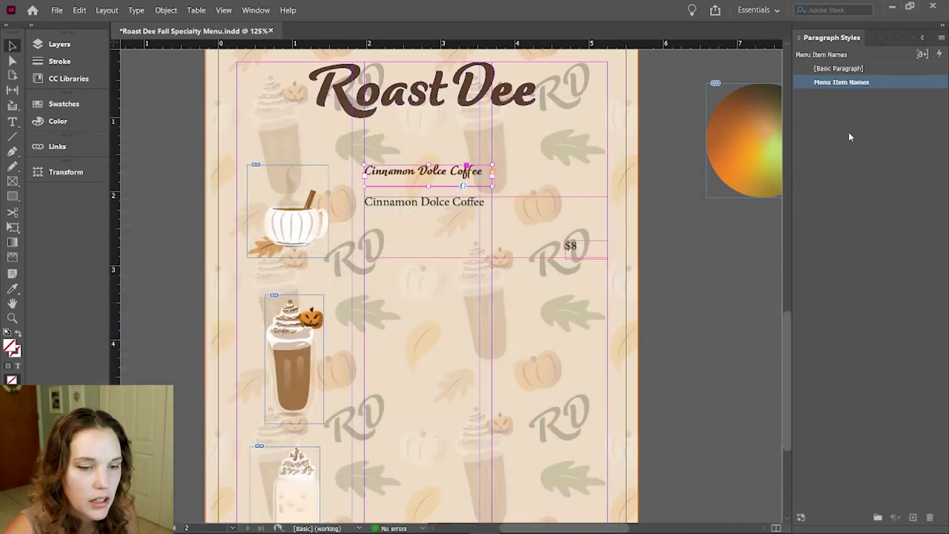
Step: Set the Menu Item Names style's size to 18 pt and widen the drink name frame to fit the full name
double_click(893, 83)
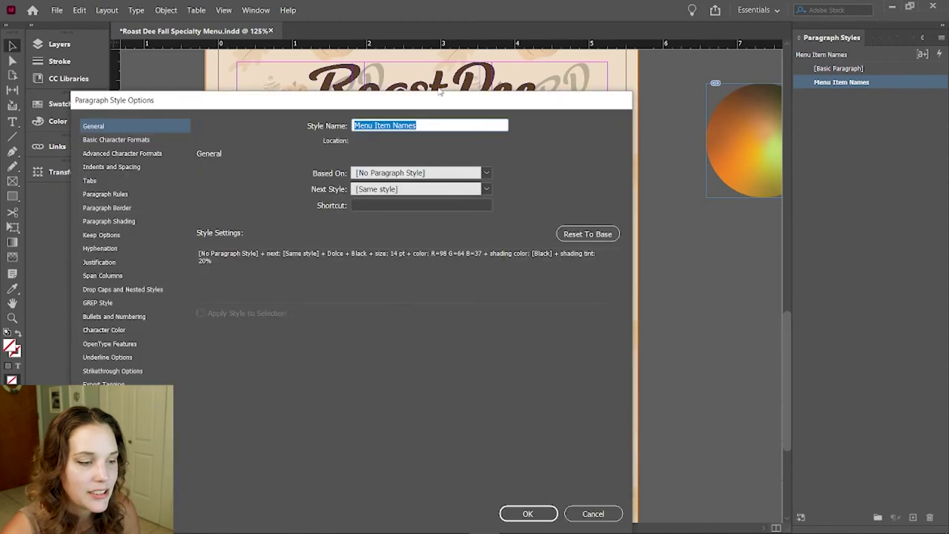
click(104, 140)
drag(425, 100, 252, 44)
click(256, 360)
click(256, 359)
click(256, 359)
click(256, 360)
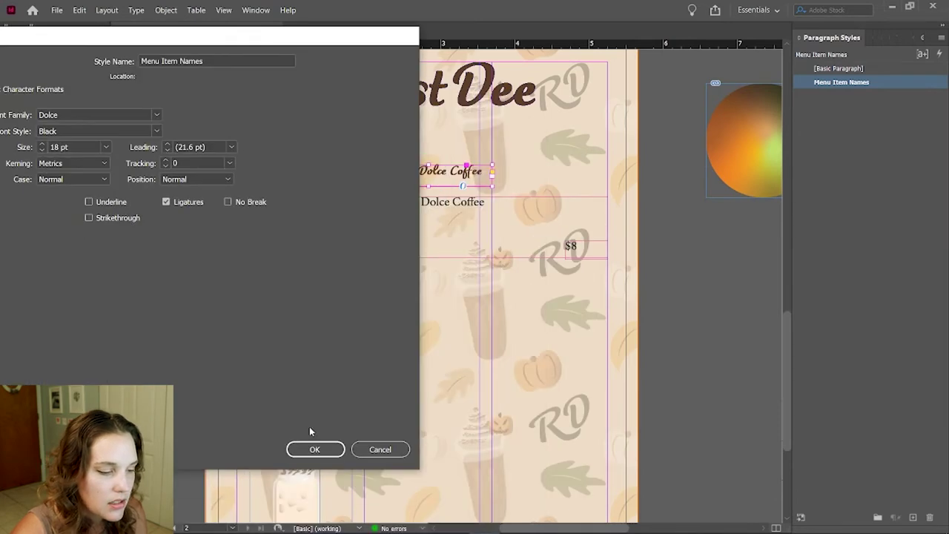
click(313, 449)
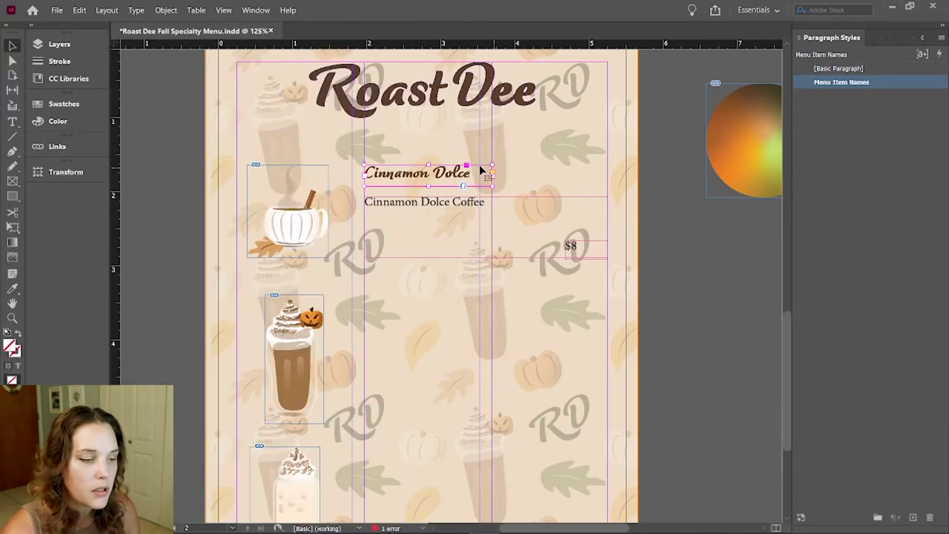
drag(492, 185, 530, 186)
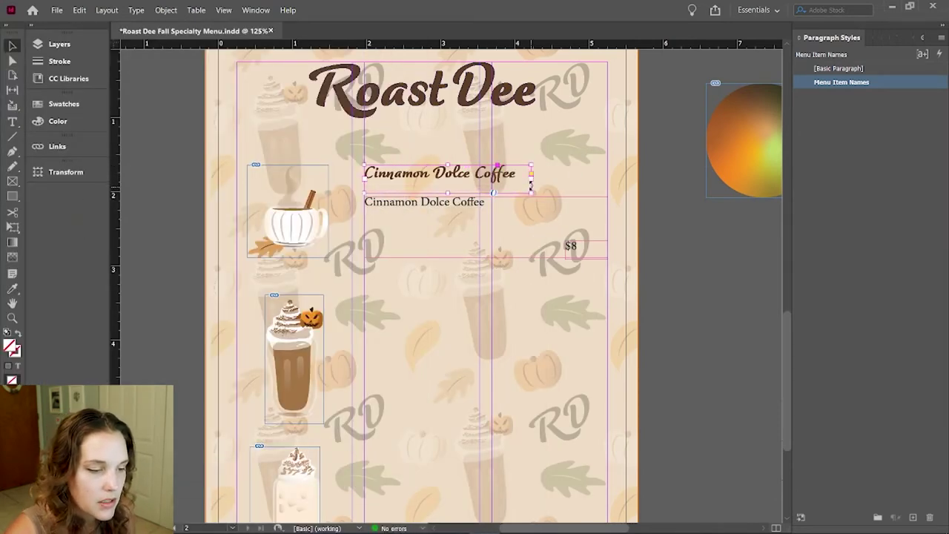
click(687, 243)
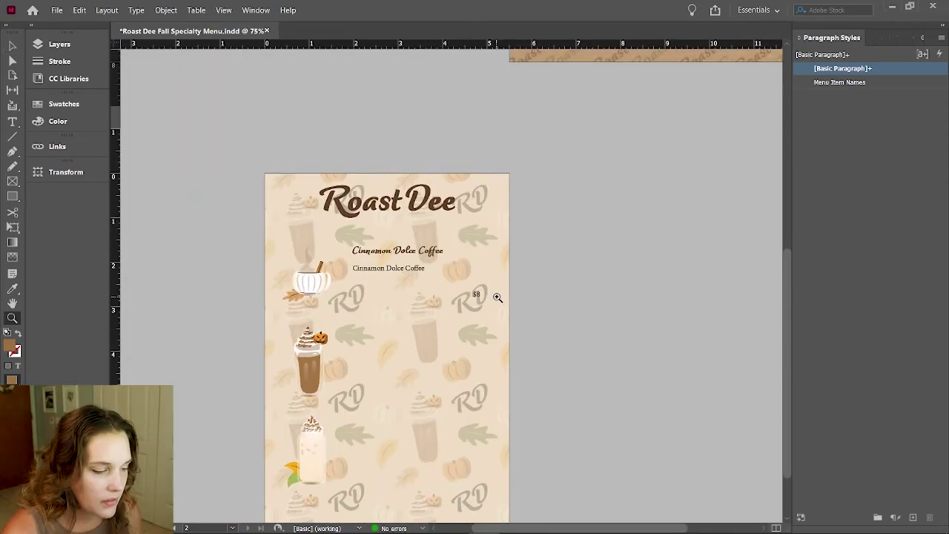
Step: Review the emblem cover and the page-two menu layout without guides and frame edges
scroll(497, 297, down, 2)
scroll(497, 298, up, 1)
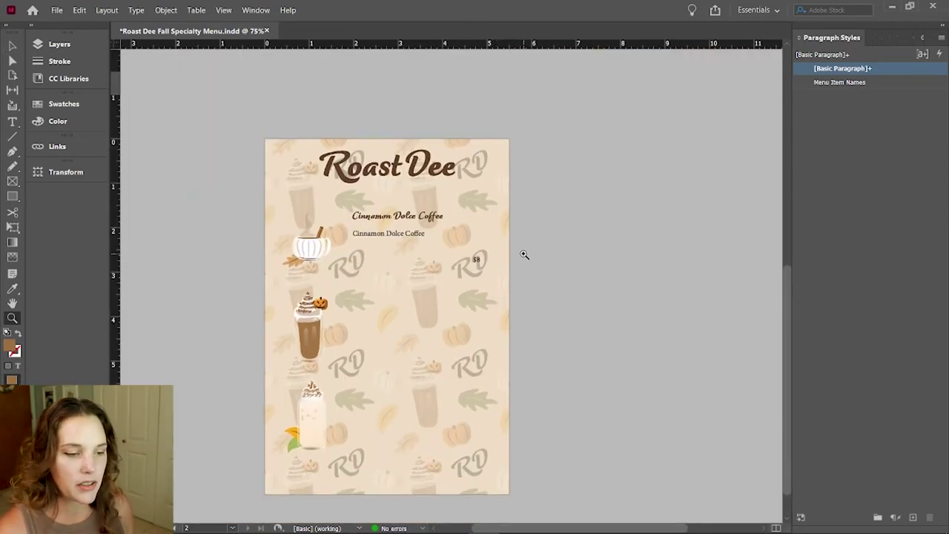
scroll(523, 254, up, 10)
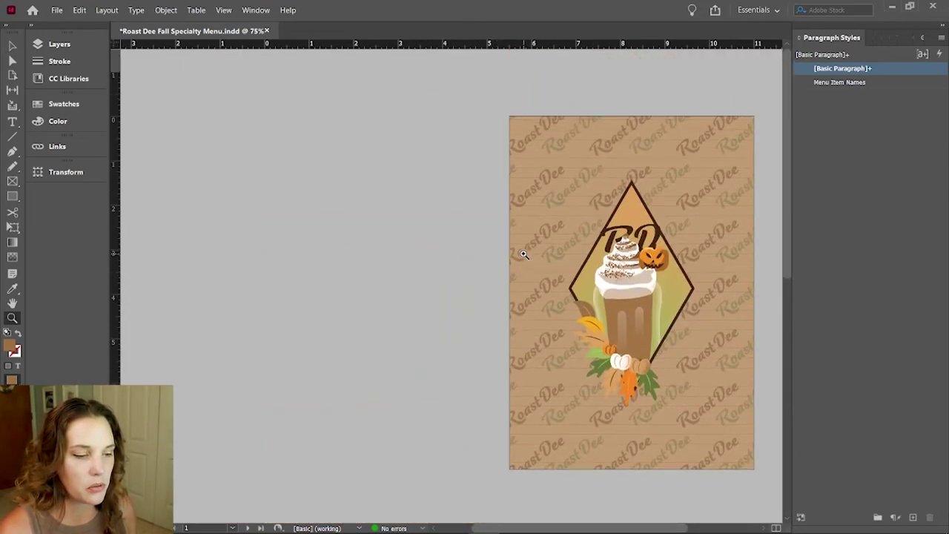
scroll(523, 254, right, 4)
scroll(523, 254, left, 1)
scroll(524, 254, down, 10)
scroll(524, 254, left, 3)
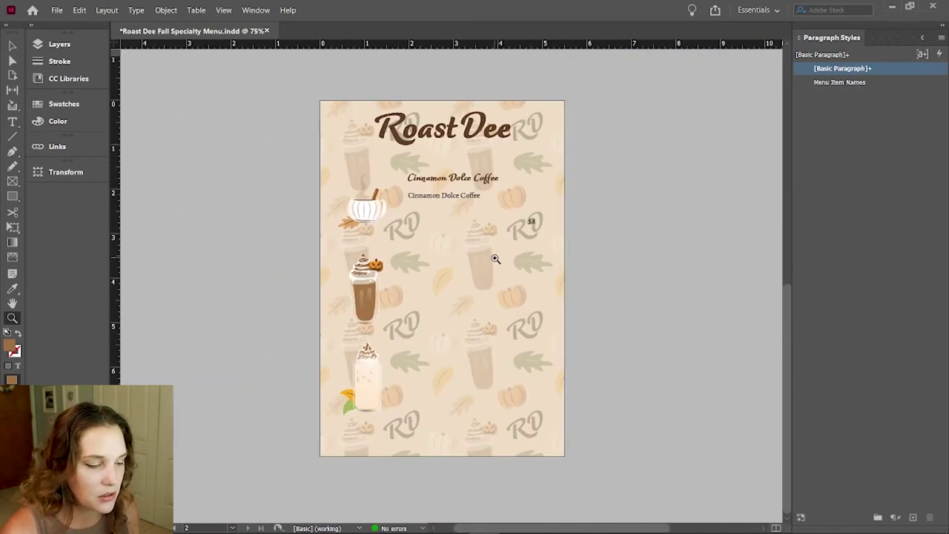
click(496, 259)
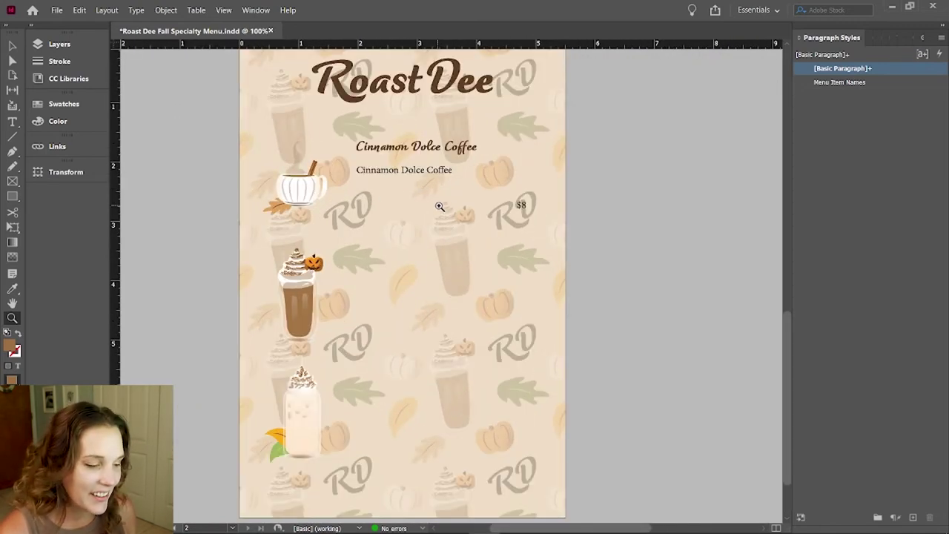
Step: Move the drink name and description frames down together beside the pumpkin mug and reduce their combined height
key(v)
click(398, 148)
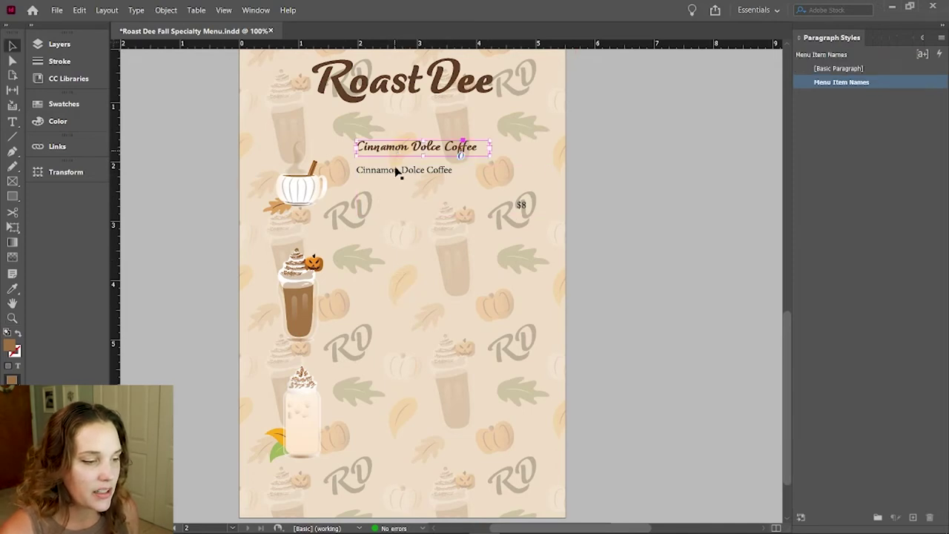
shift+click(396, 170)
drag(396, 170, 397, 176)
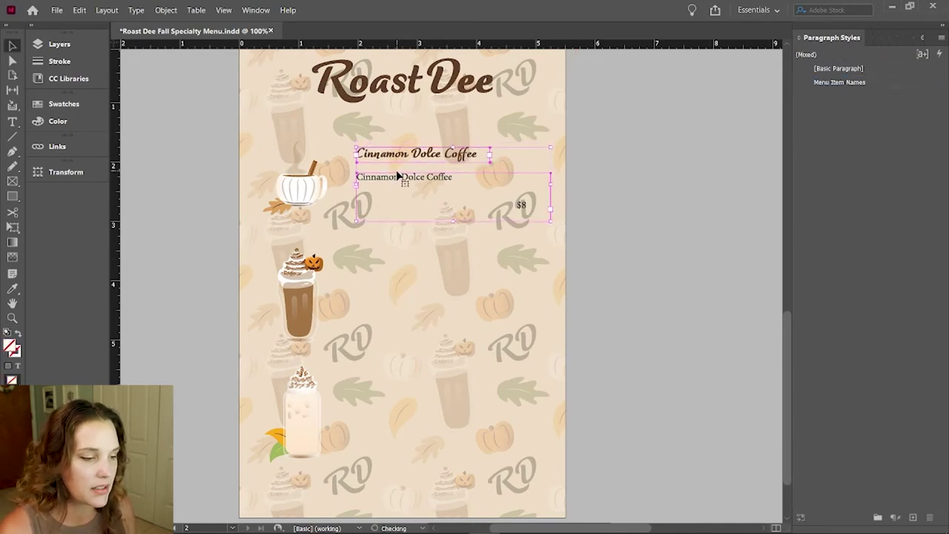
key(Down)
key(Down)
key(Down)
key(Down)
key(Down)
key(Down)
key(Down)
key(Down)
key(Down)
key(Down)
key(Down)
key(Down)
key(Down)
key(Down)
key(Down)
key(Down)
key(Down)
key(Left)
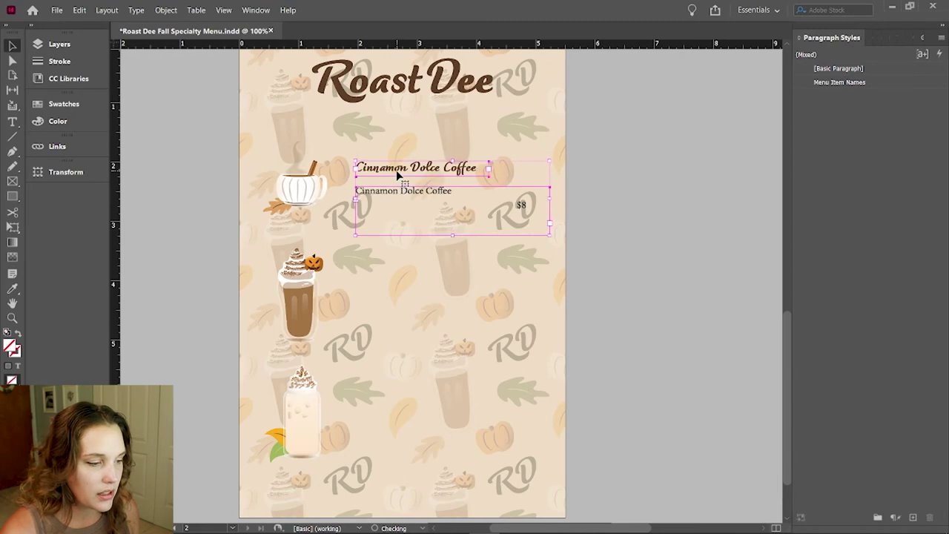
key(Right)
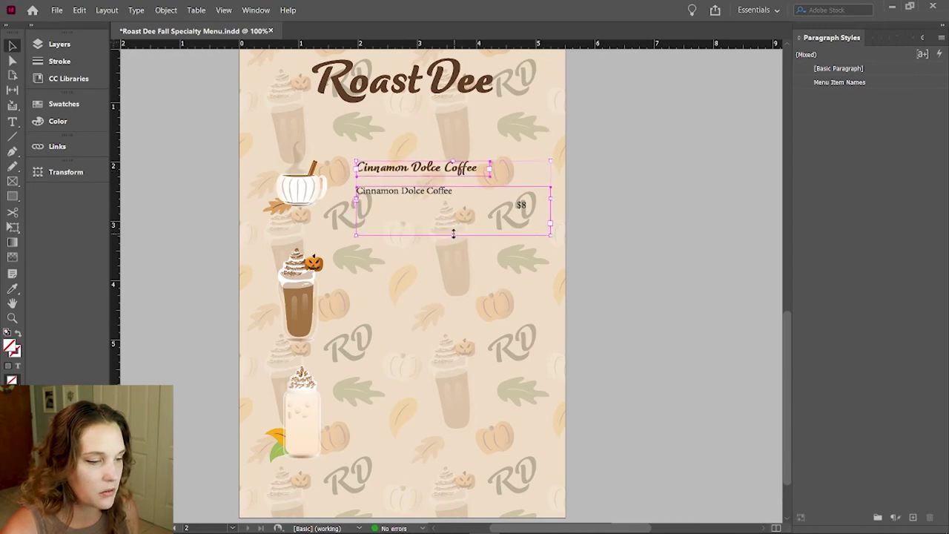
drag(454, 234, 451, 216)
Step: Show the guides and frame edges again and move the "$8" price frame straight up about 0.5 in, near the drink name
click(528, 211)
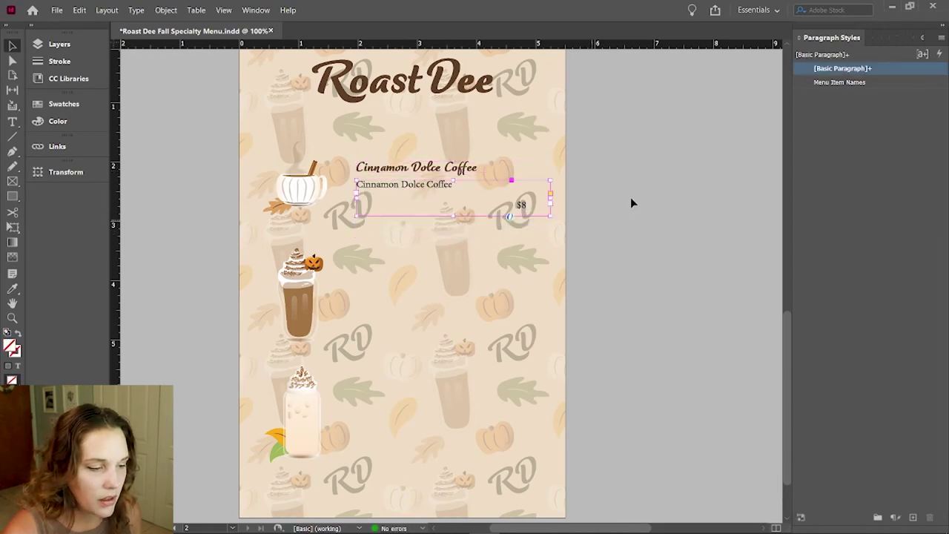
key(w)
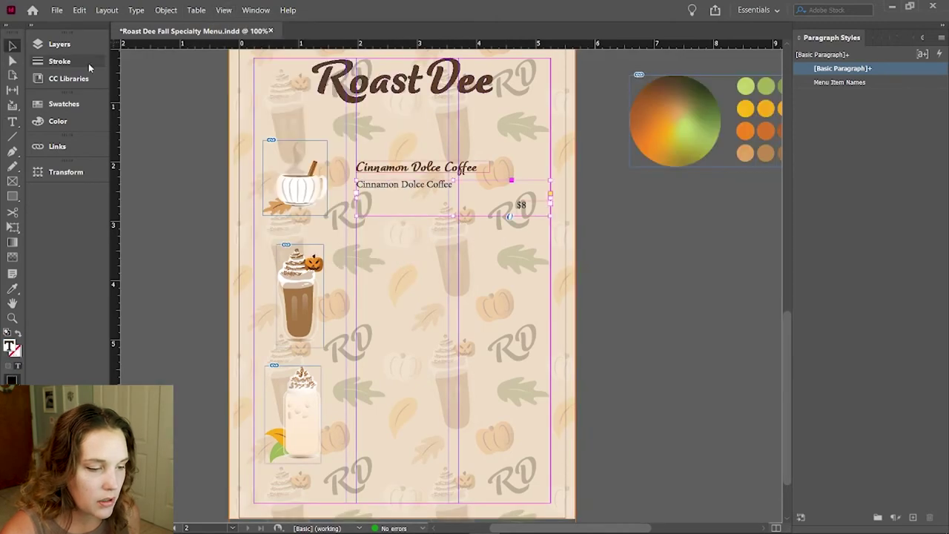
click(59, 44)
click(168, 95)
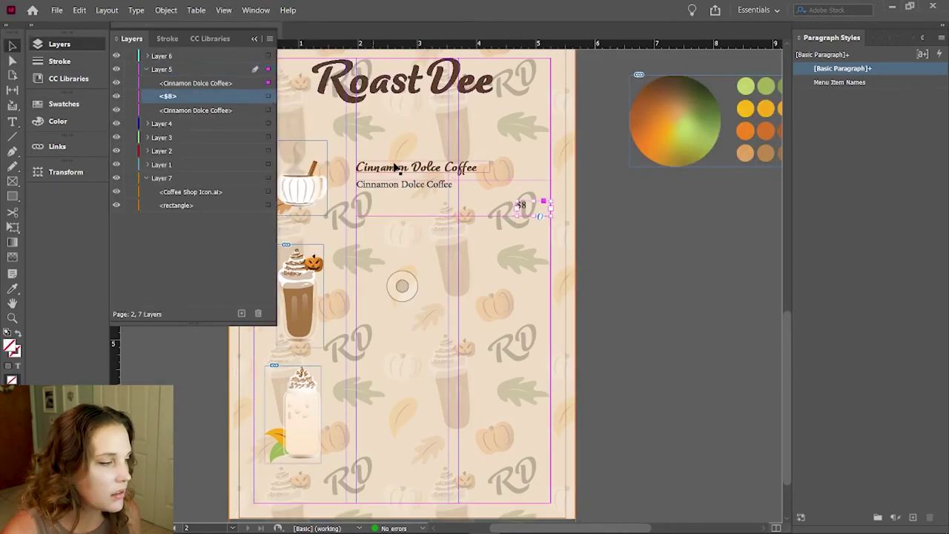
key(shift+Up)
key(shift+Up)
key(shift+Up)
key(shift+Up)
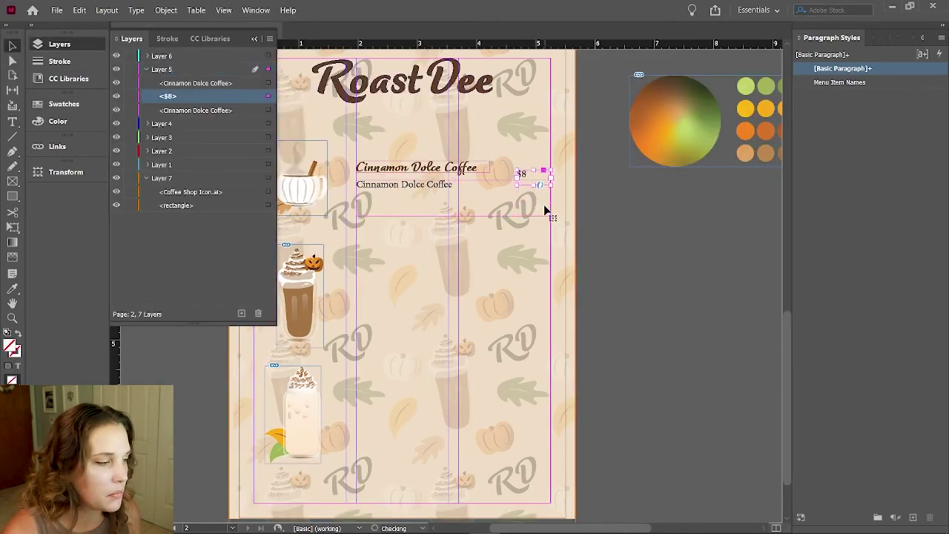
Step: Move the "$8" price frame up level with the drink name and apply the Menu Item Names paragraph style to it
key(shift+Up)
key(Up)
click(591, 196)
click(532, 170)
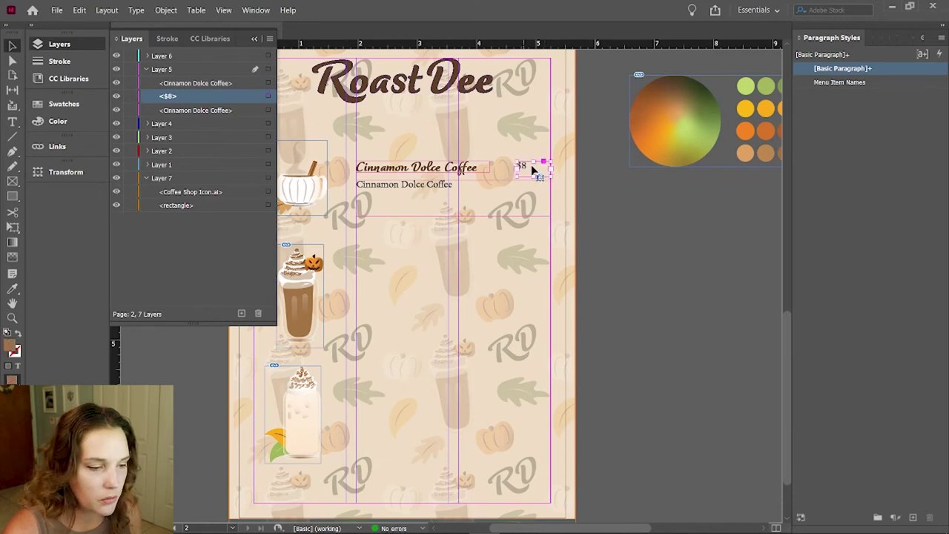
click(840, 82)
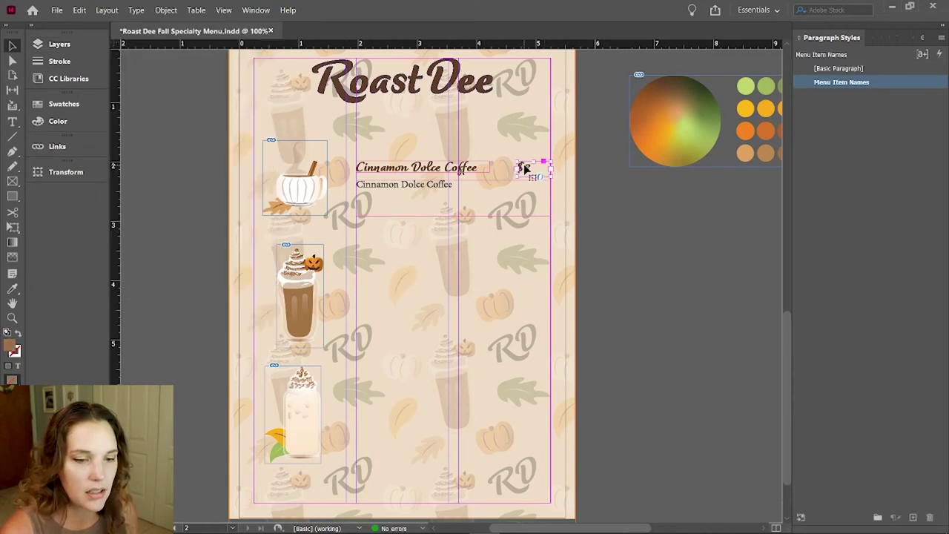
key(slash)
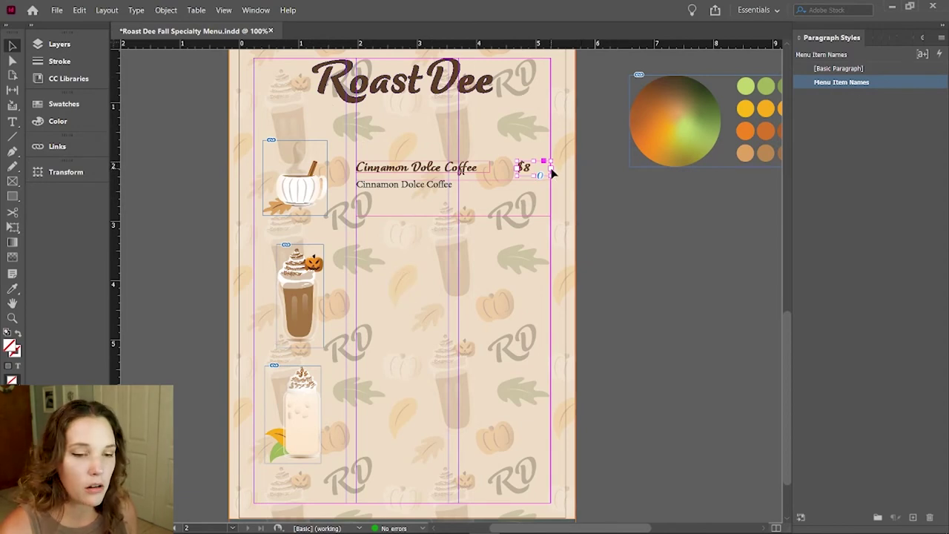
Step: Narrow the "$8" price frame to fit its text and move it sideways to the page's right margin guide
drag(553, 173, 536, 172)
key(Right)
key(Right)
key(Right)
key(Right)
key(Right)
key(Right)
key(Right)
key(Right)
click(646, 204)
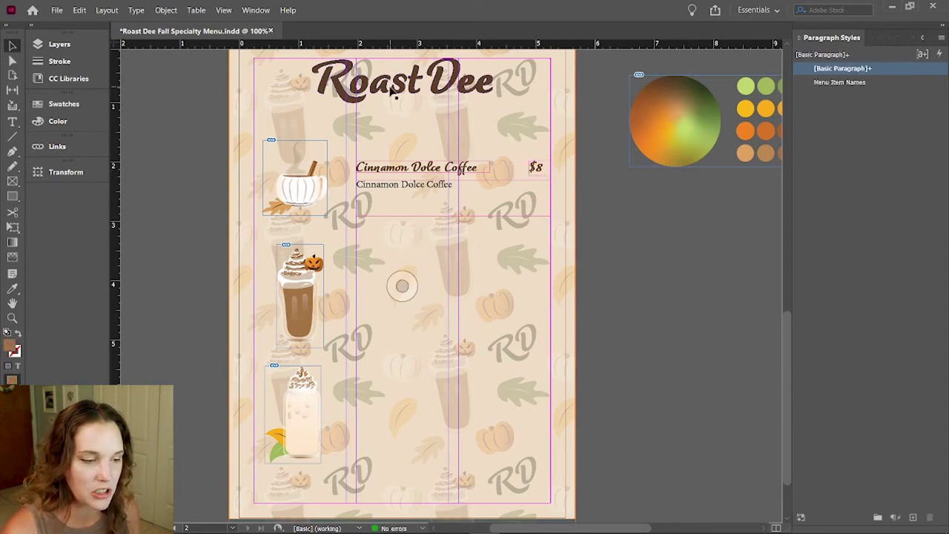
Step: Check the styled price and drink name on page two in Preview mode and return to Normal screen mode
click(223, 11)
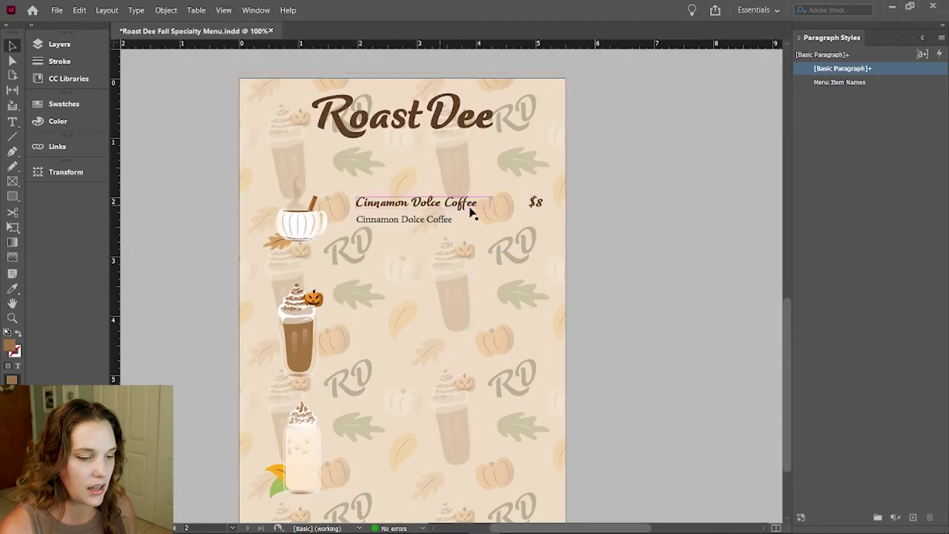
scroll(568, 239, down, 2)
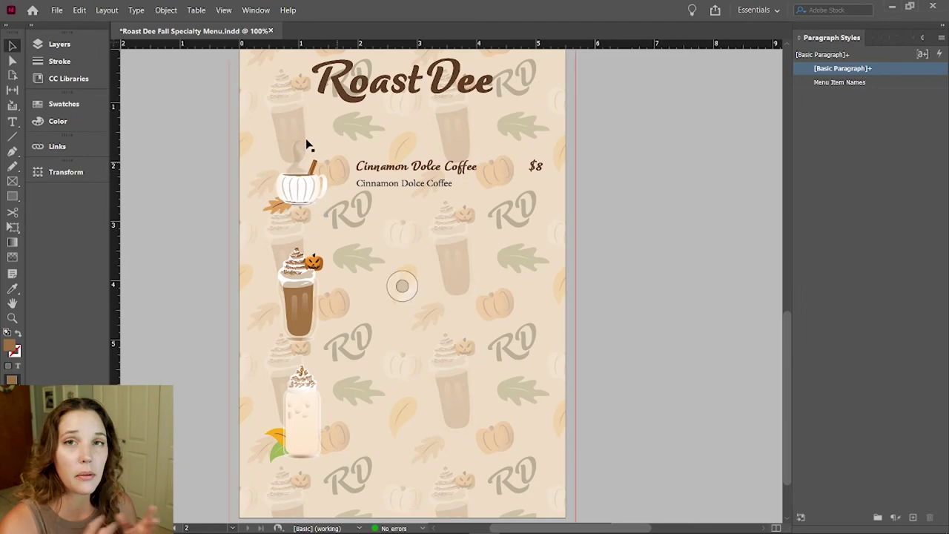
click(223, 11)
mouse_move(311, 171)
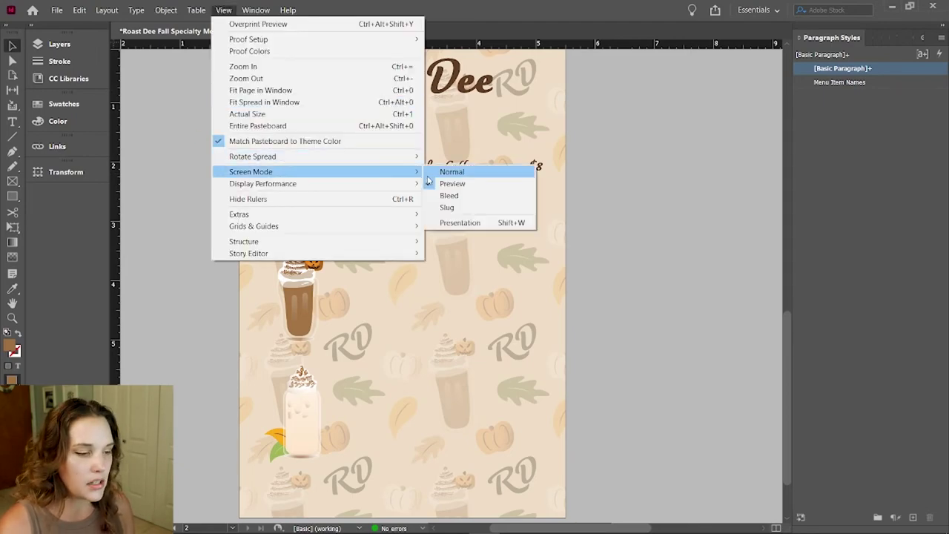
click(453, 171)
Step: Set the font of the Cinnamon Dolce Coffee description frame below the drink name to Alegreya
click(425, 187)
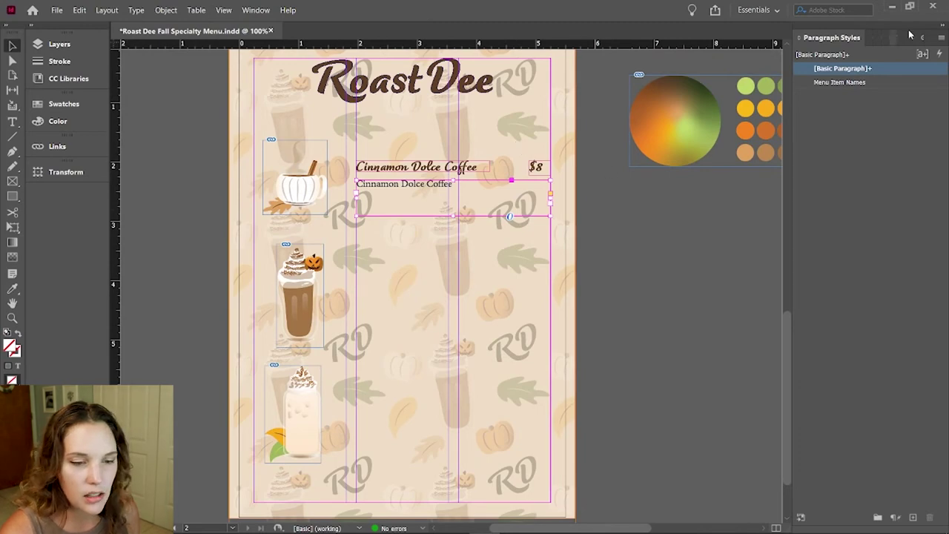
click(882, 40)
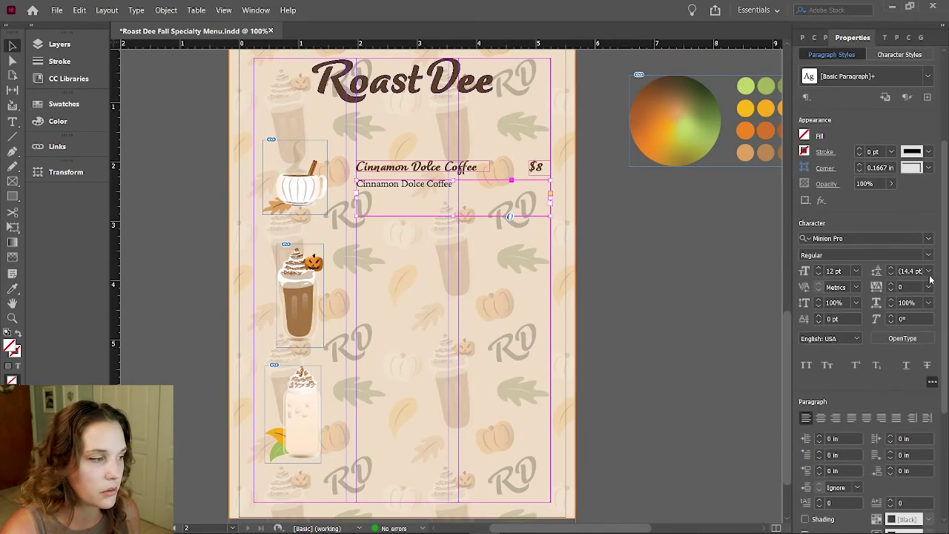
click(929, 242)
click(928, 242)
click(776, 298)
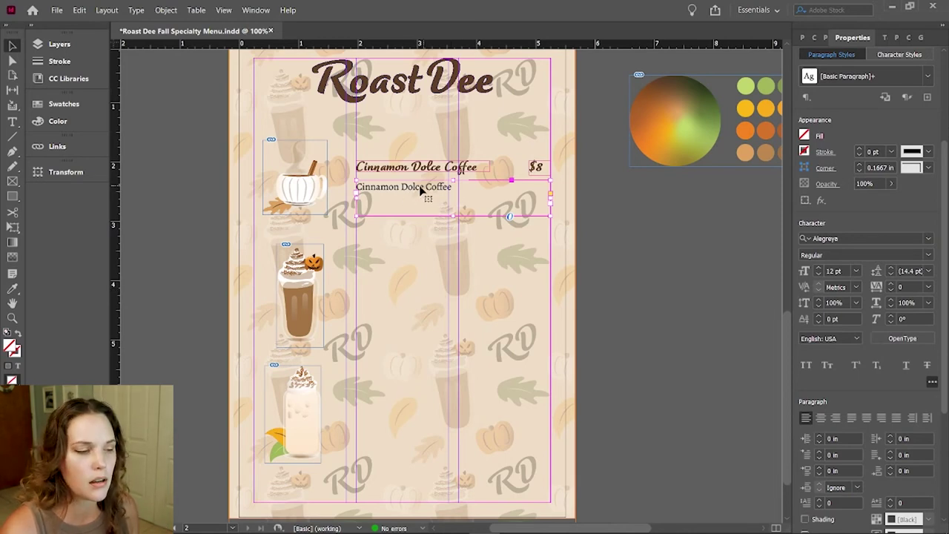
Step: Examine the description's new font without guides and frame edges, and bring the guides and frame edges back
key(w)
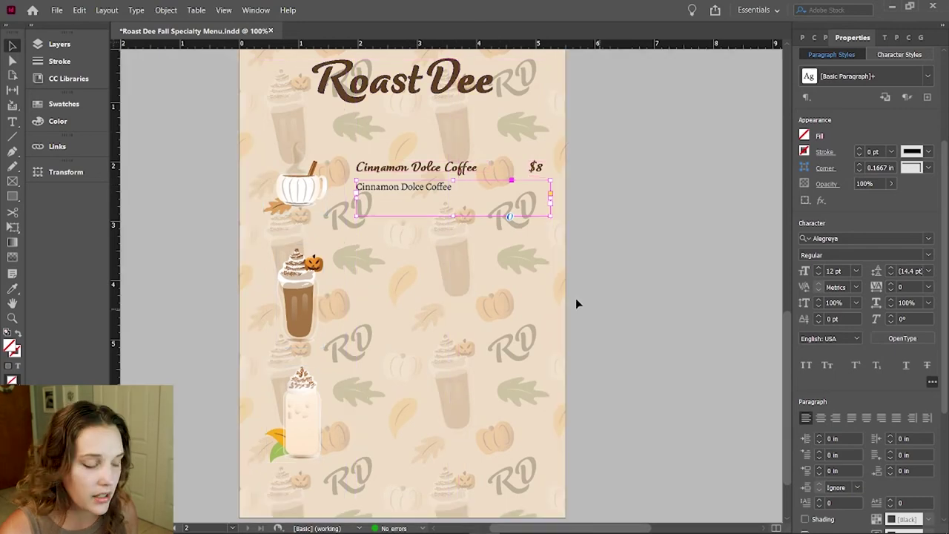
click(633, 301)
key(z)
alt+click(517, 279)
click(409, 273)
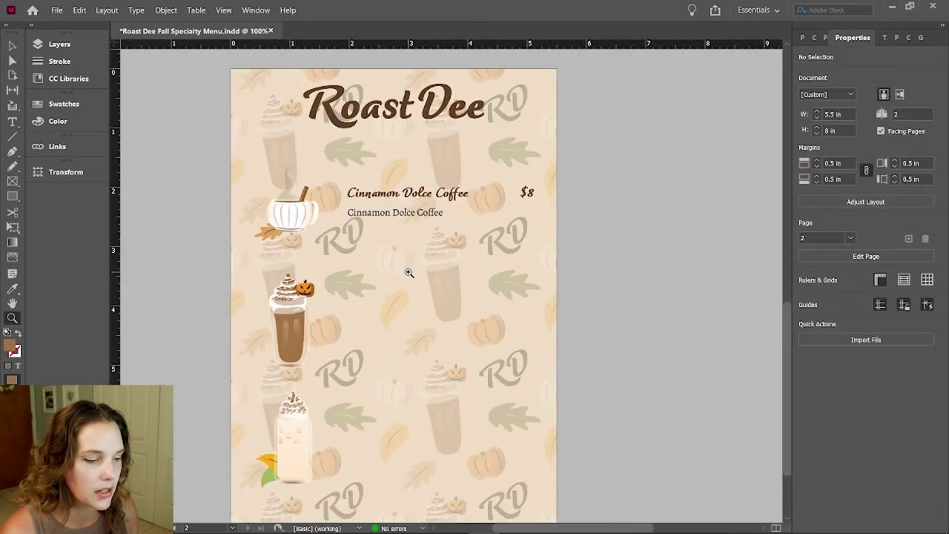
click(224, 10)
mouse_move(404, 171)
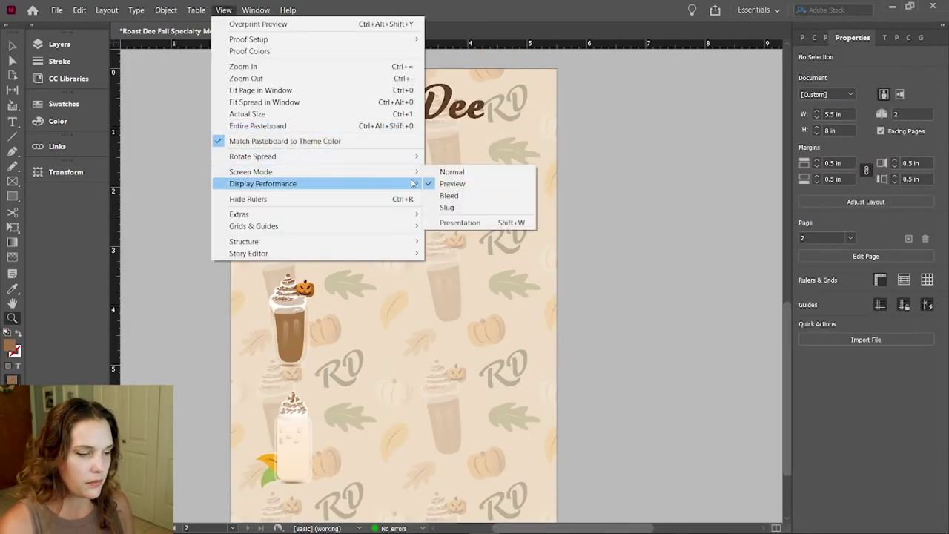
click(451, 171)
key(v)
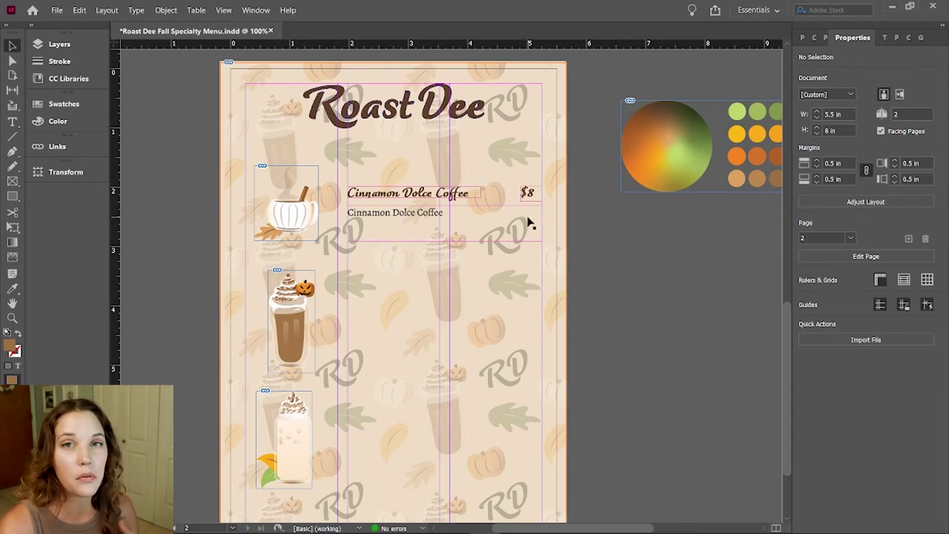
Step: Duplicate the drink name, description and "$8" price frames together beside the iced coffee and the latte illustrations
scroll(530, 259, down, 3)
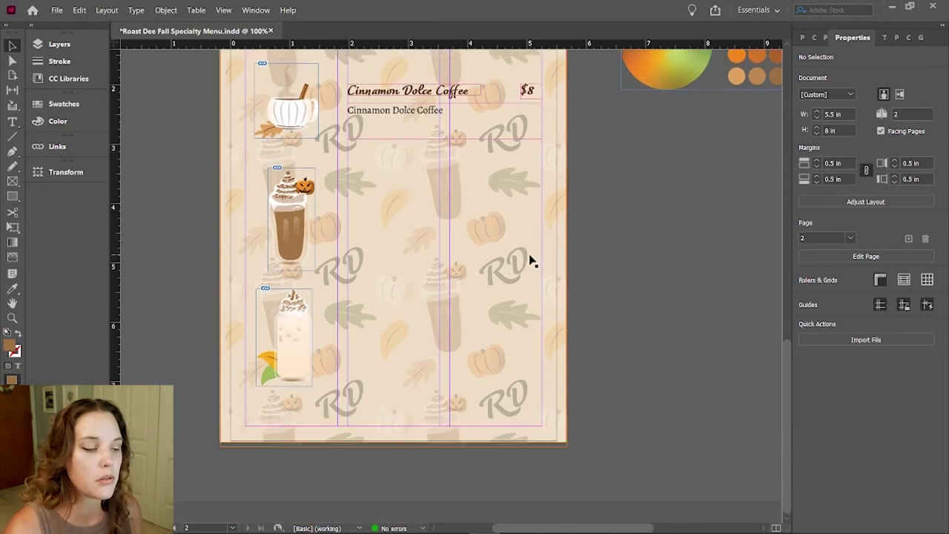
click(413, 116)
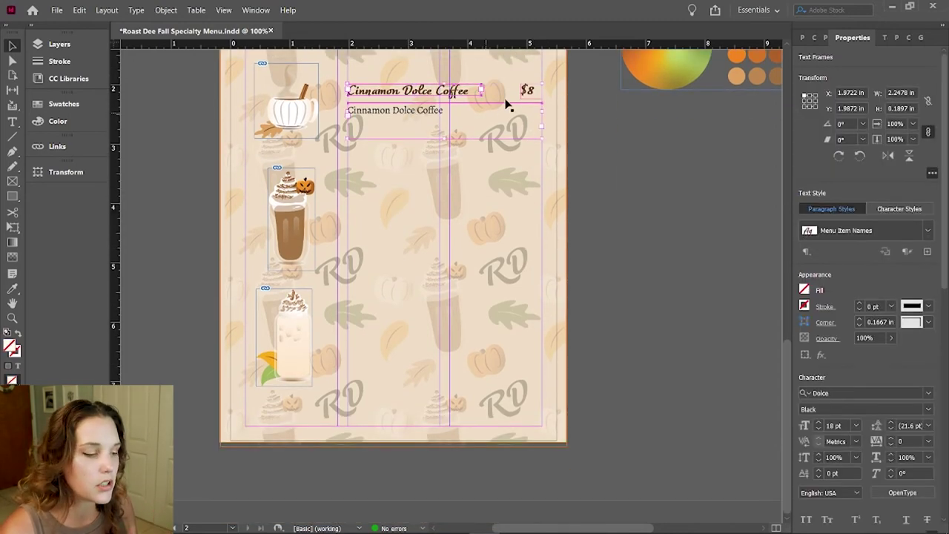
drag(401, 120, 396, 314)
click(622, 250)
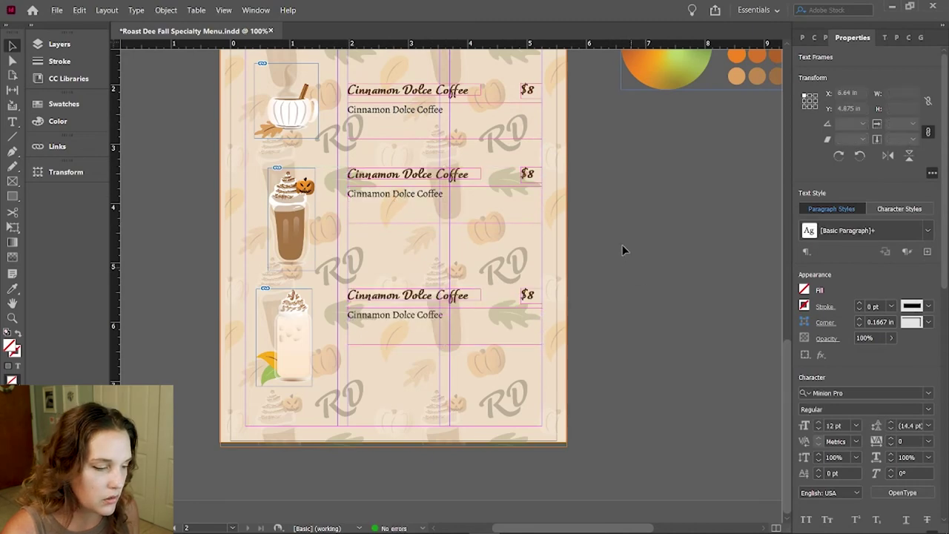
Step: Change the second drink's name to "Pumpkin Spice Iced Coffee" and widen its frame to about 2.73 in
scroll(424, 261, up, 2)
key(t)
drag(432, 251, 349, 251)
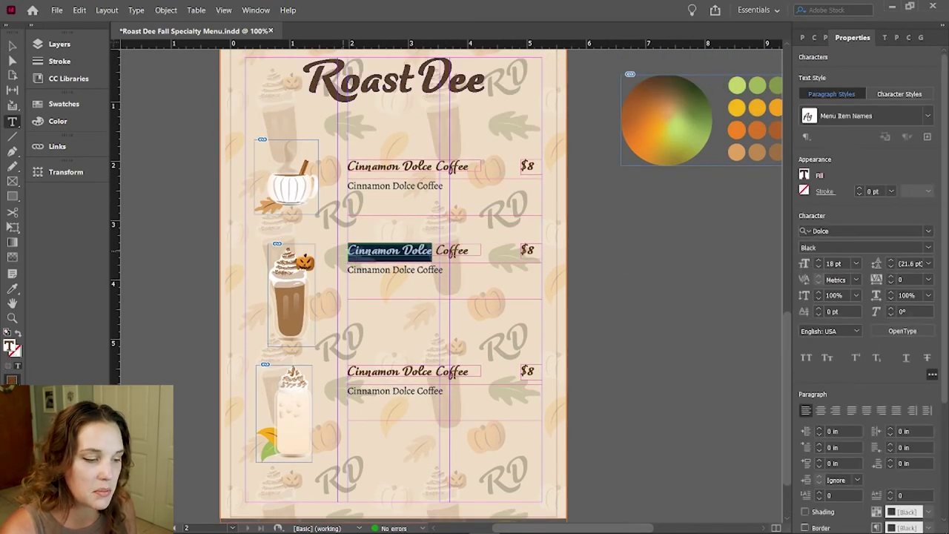
text(Pumpkin Spice Iced Cof)
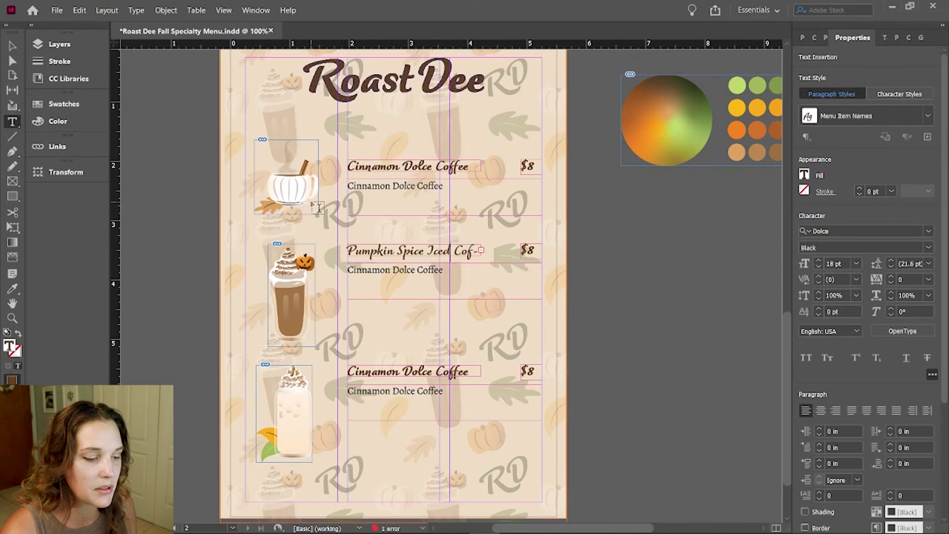
key(Escape)
drag(480, 250, 507, 256)
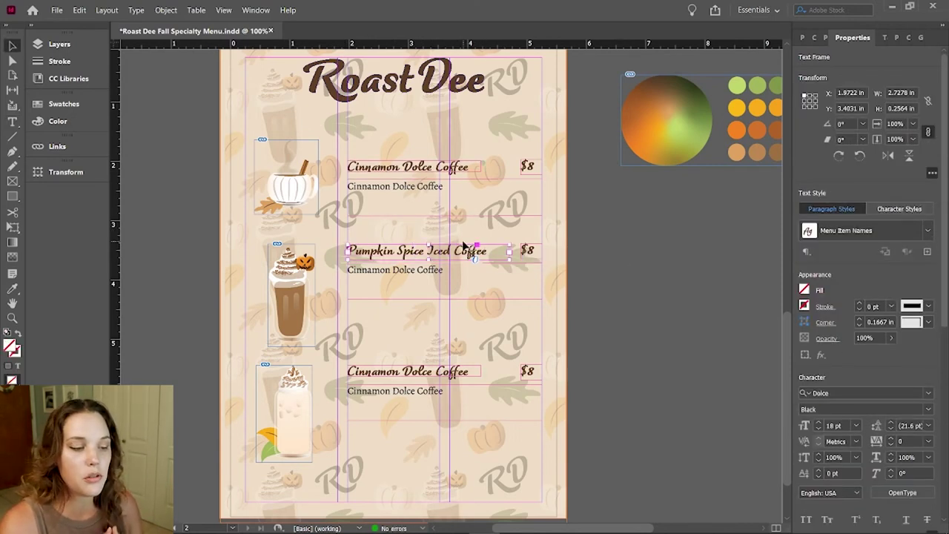
Step: Fit the "Pumpkin Spice Iced Coffee" name frame to its content
click(136, 10)
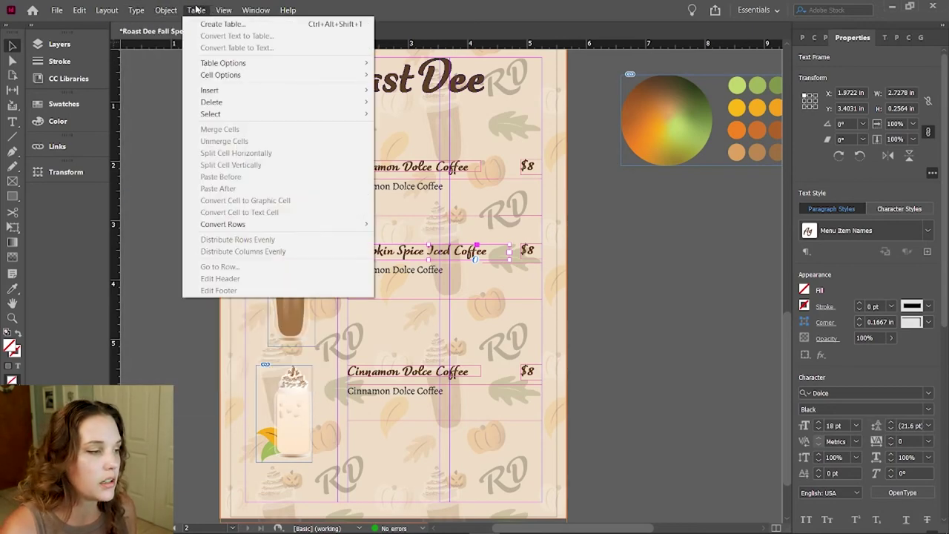
mouse_move(176, 7)
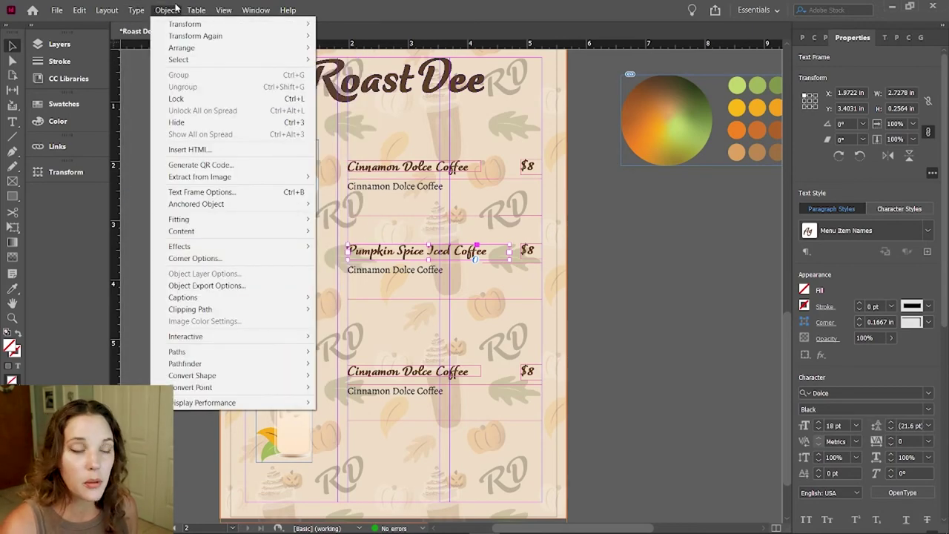
mouse_move(222, 219)
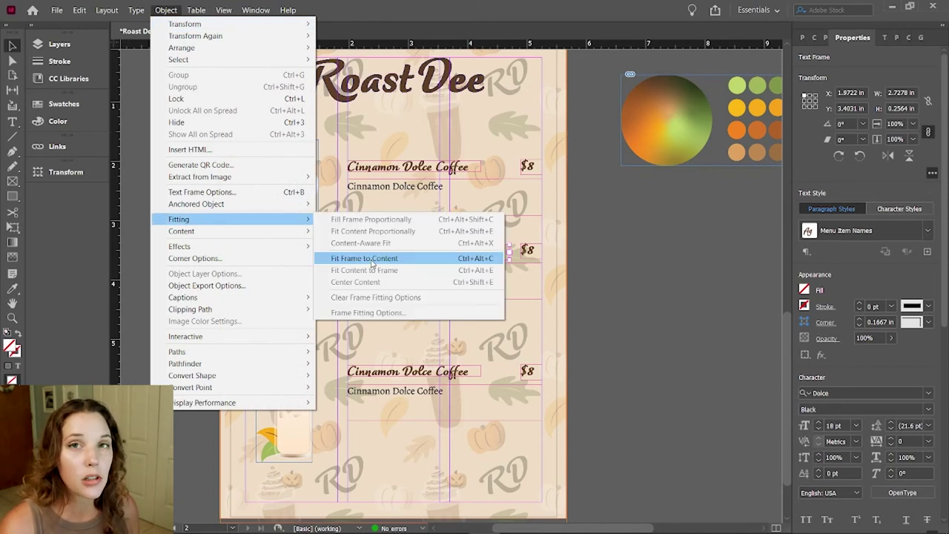
click(372, 264)
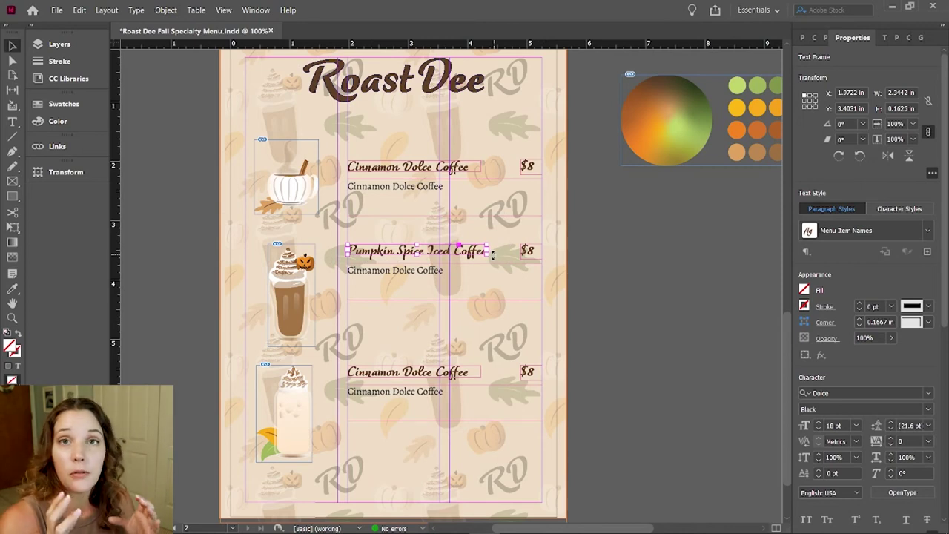
Step: Replace the third drink's name with "Apple Pie Latte"
click(599, 277)
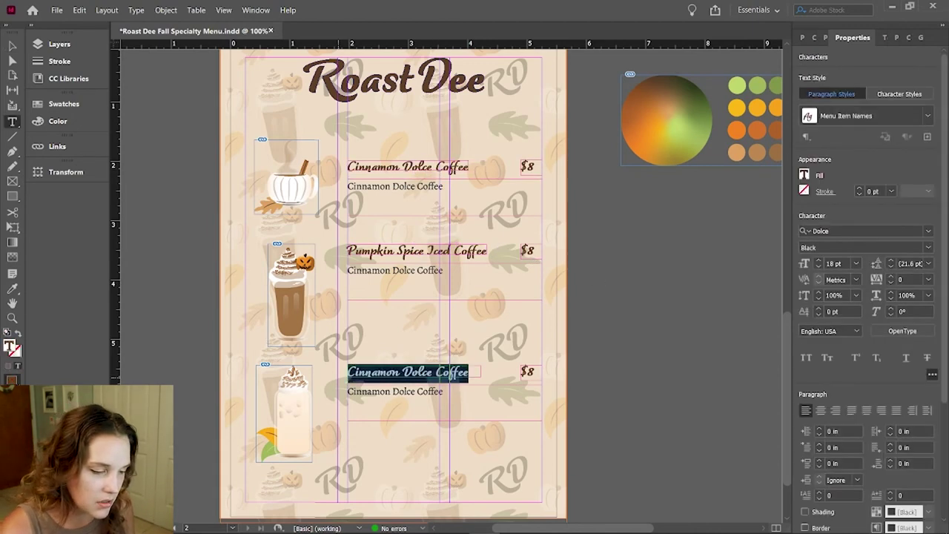
text(Apple Pie Latte)
key(Escape)
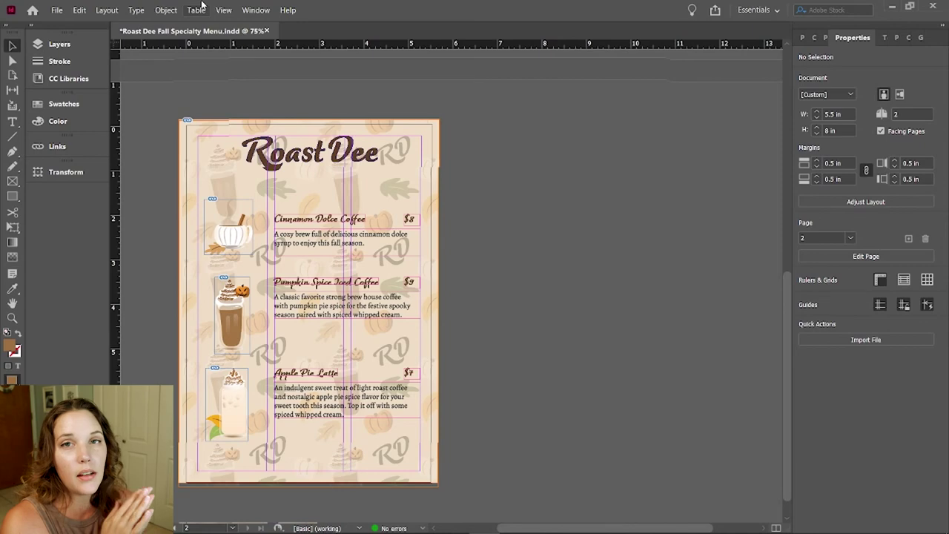
Step: Review the completed page-two menu and the emblem cover in Preview mode at 100% zoom
click(223, 9)
mouse_move(369, 178)
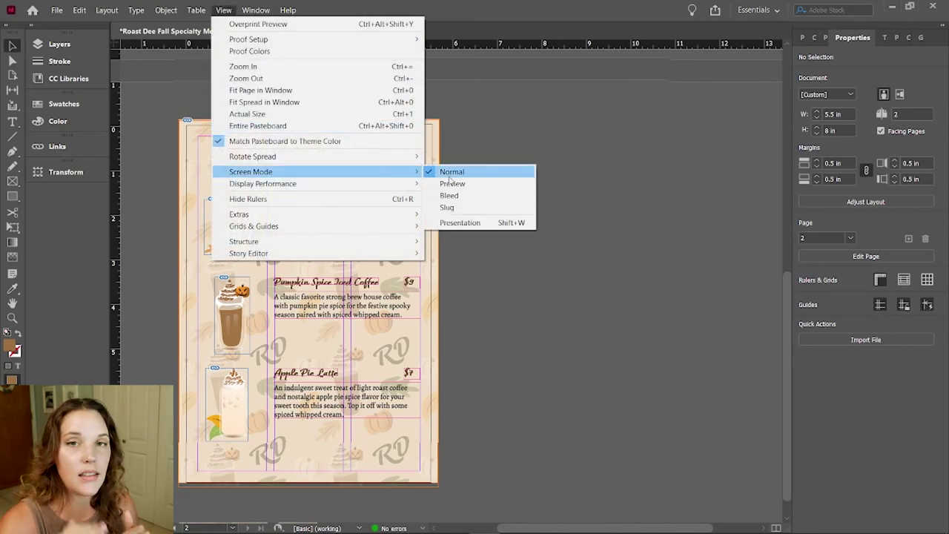
click(482, 184)
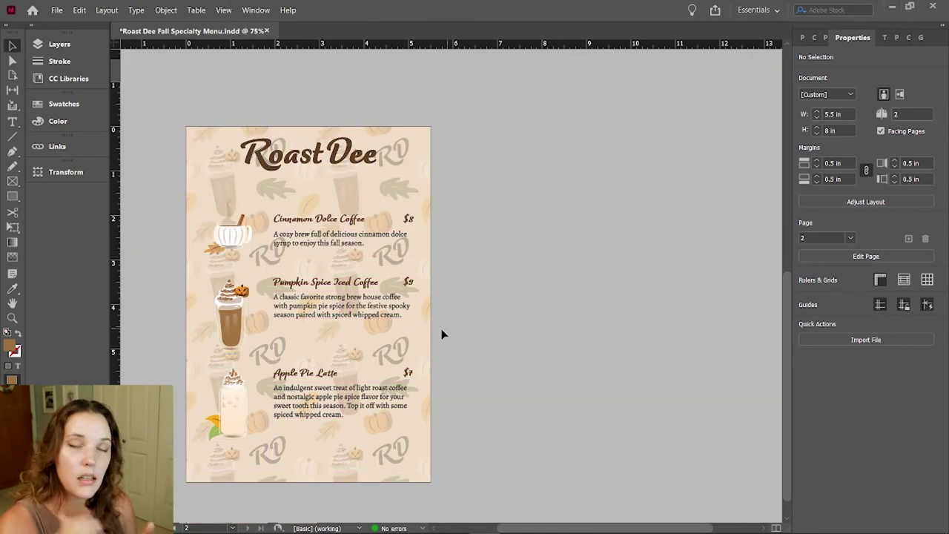
key(ctrl+1)
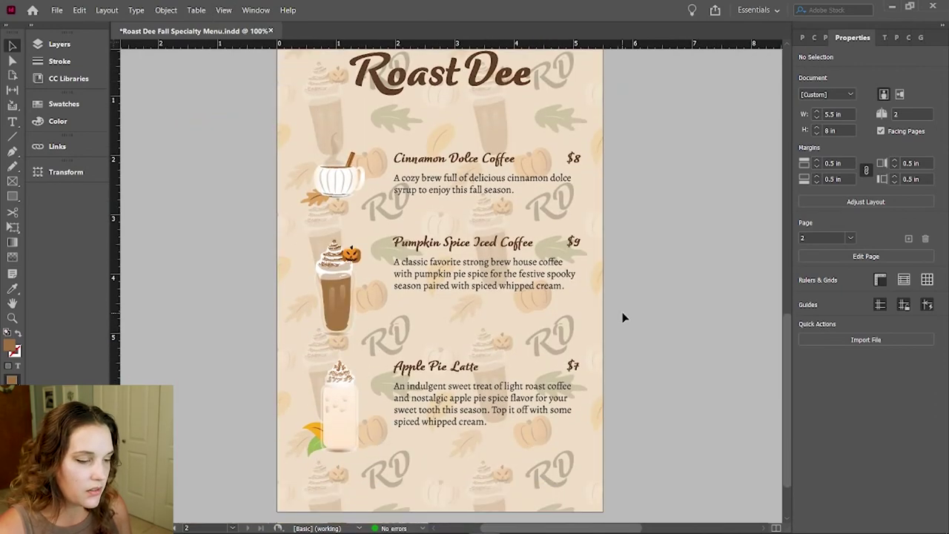
scroll(623, 317, down, 2)
scroll(589, 180, up, 10)
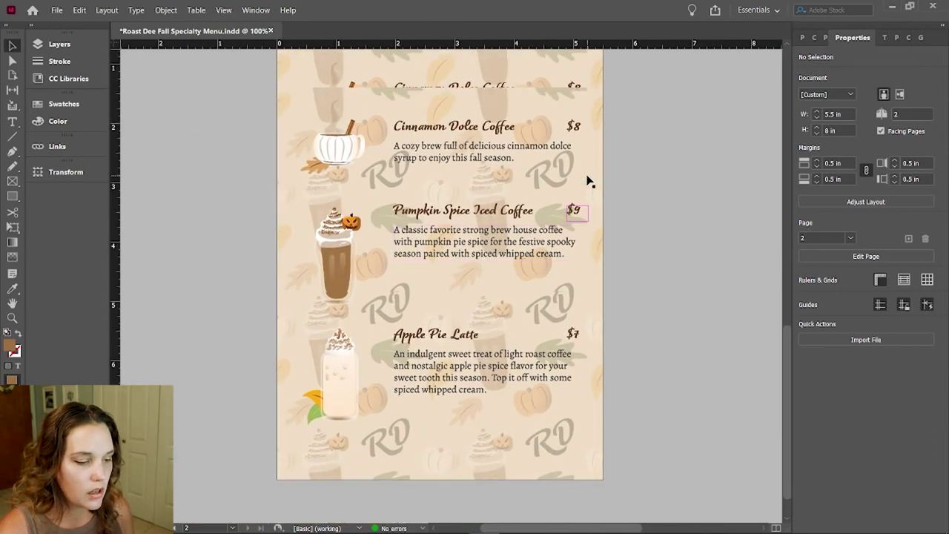
scroll(589, 180, right, 4)
scroll(589, 180, up, 4)
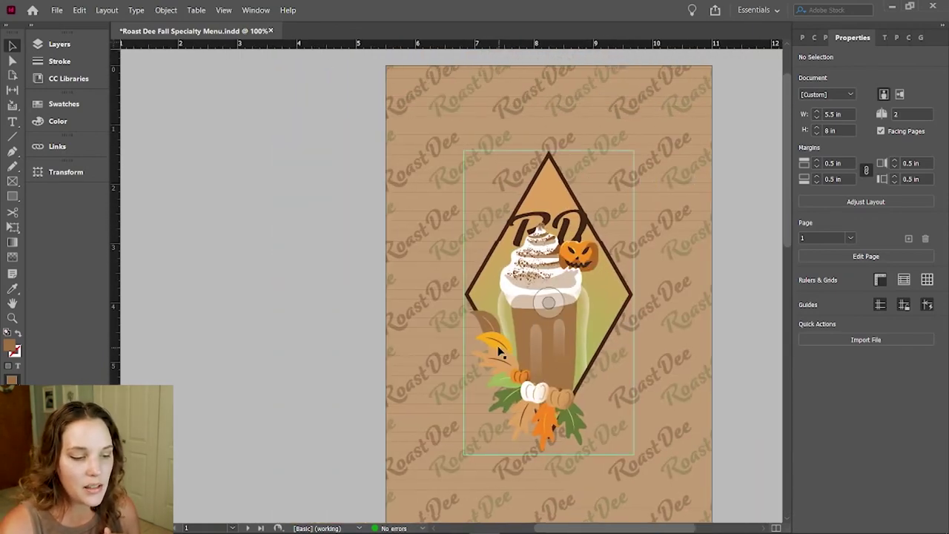
scroll(305, 392, down, 10)
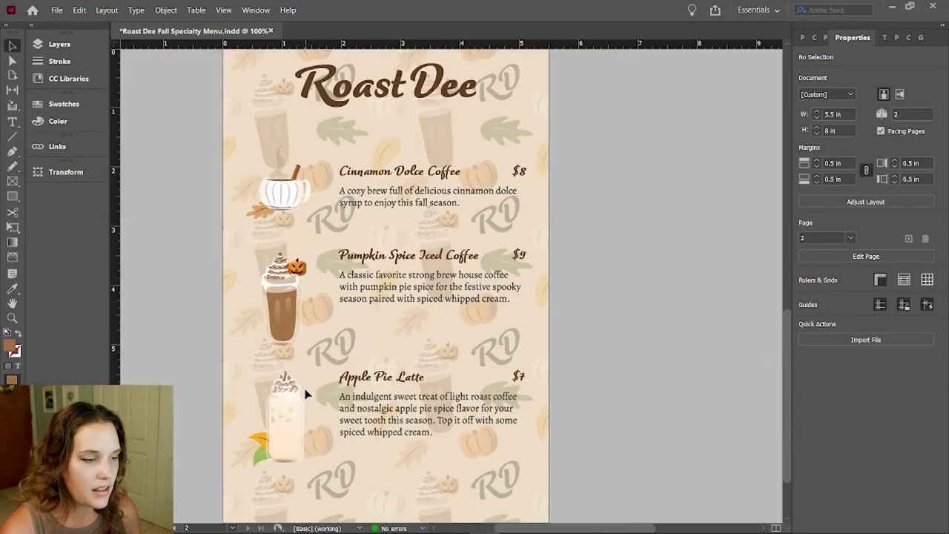
Step: Scale the Apple Pie Latte illustration down to about 0.89 in wide by 1.54 in high
click(293, 433)
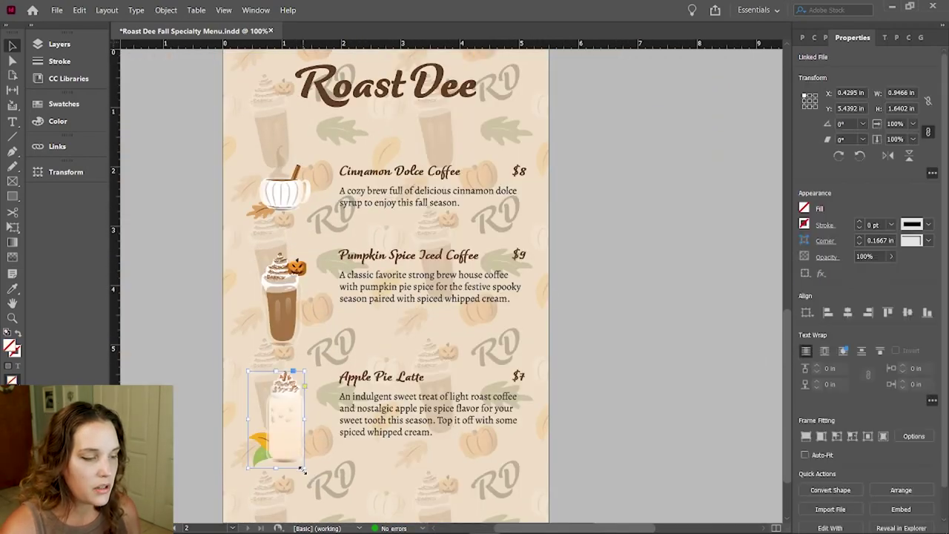
drag(305, 468, 302, 465)
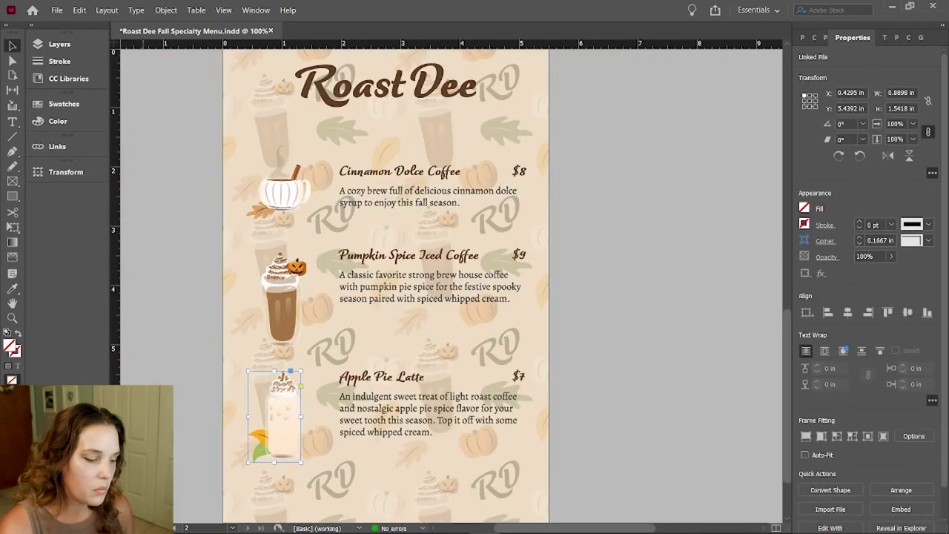
click(438, 452)
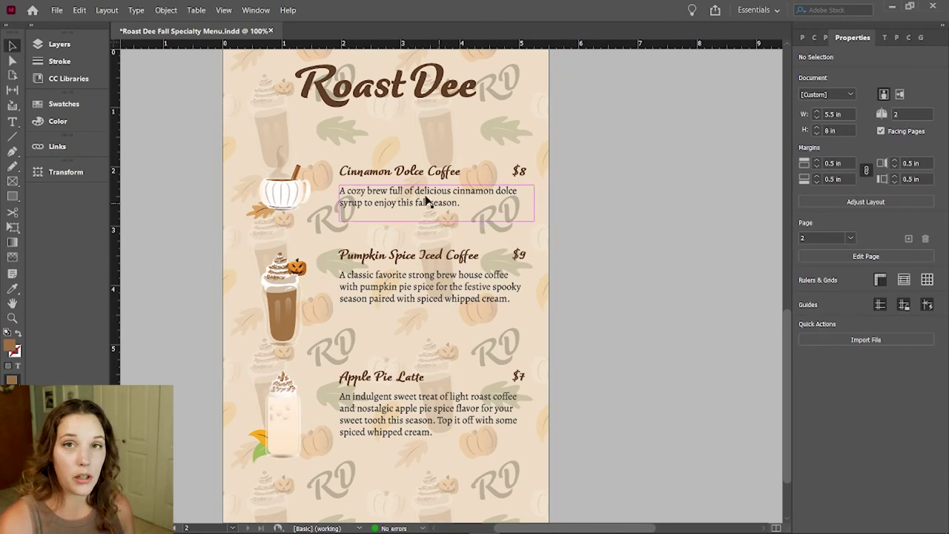
Step: Add "medium roast" before "brew" in the Cinnamon Dolce Coffee description
key(t)
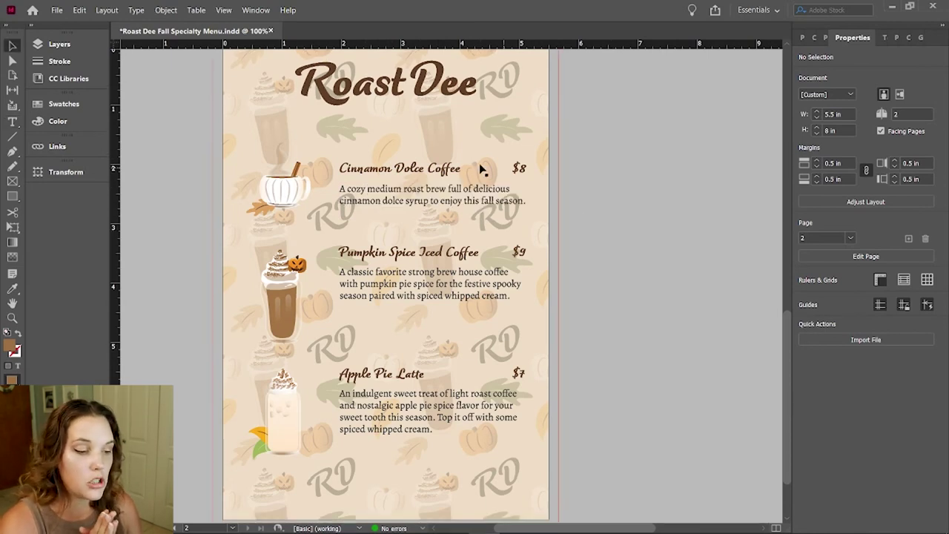
Step: Move the Cinnamon Dolce Coffee name and its $8 price down together to Y 2.035 in, closer to the description
click(449, 169)
shift+click(524, 173)
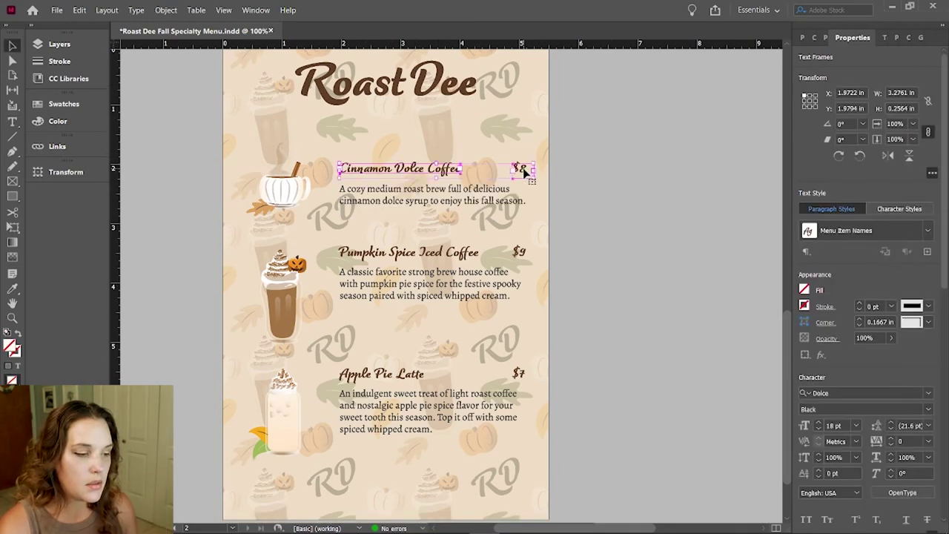
key(Down)
key(Down)
key(Down)
key(Down)
key(Down)
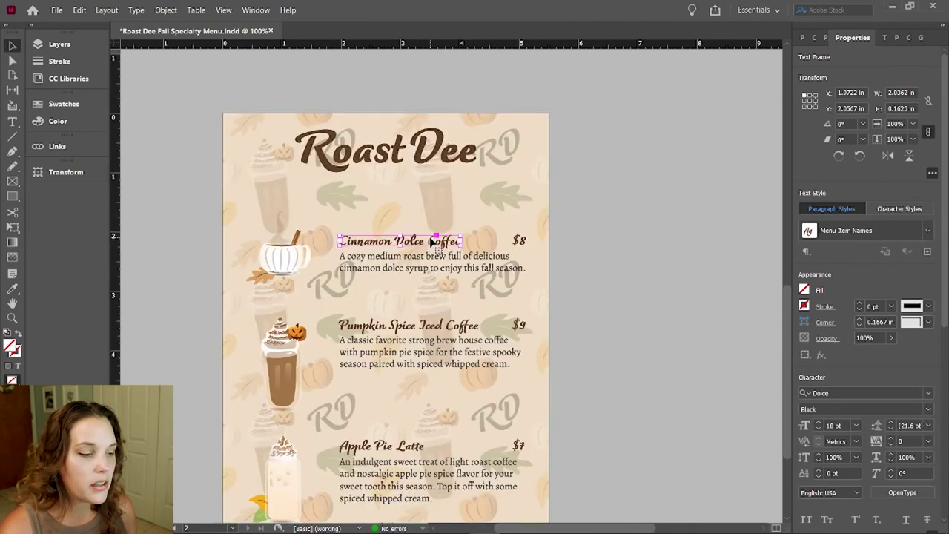
Step: Duplicate the Cinnamon Dolce Coffee name beneath the Roast Dee title and replace its text with "Festive Fall Favorites"
key(ctrl+c)
key(ctrl+v)
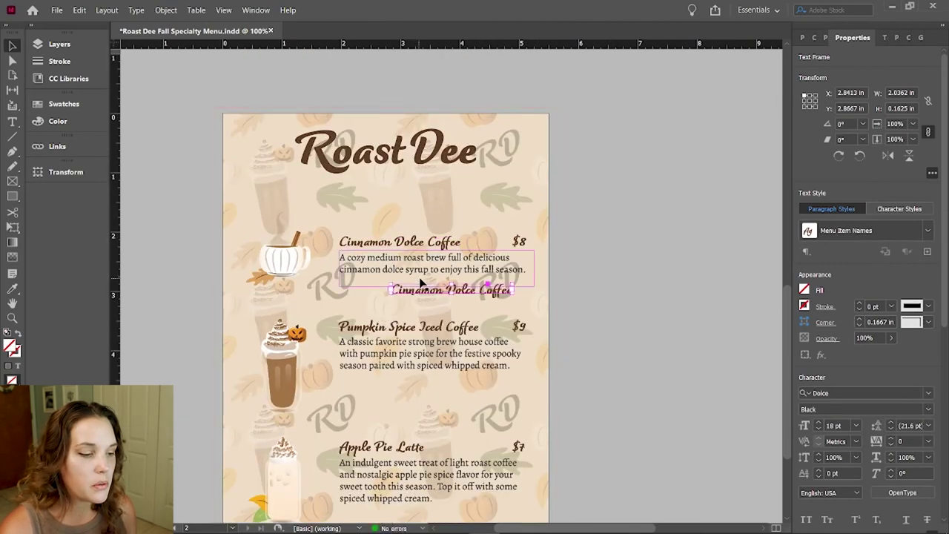
drag(430, 290, 398, 175)
double_click(433, 174)
key(ctrl+a)
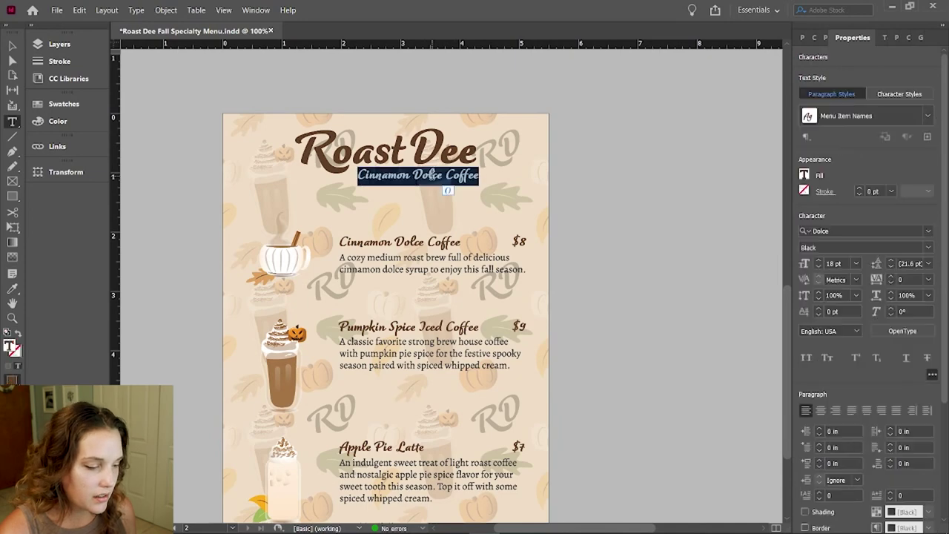
text(Festiv)
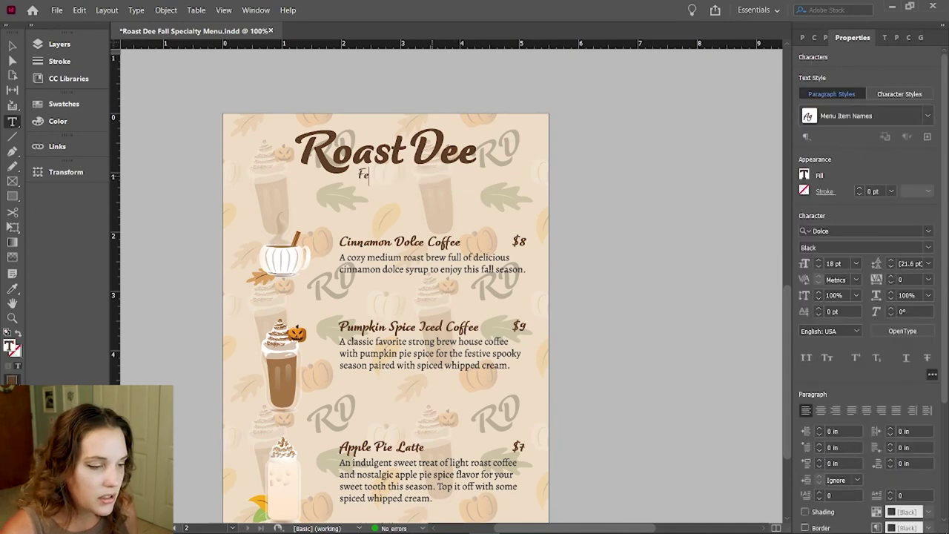
text(e Fall Favorites)
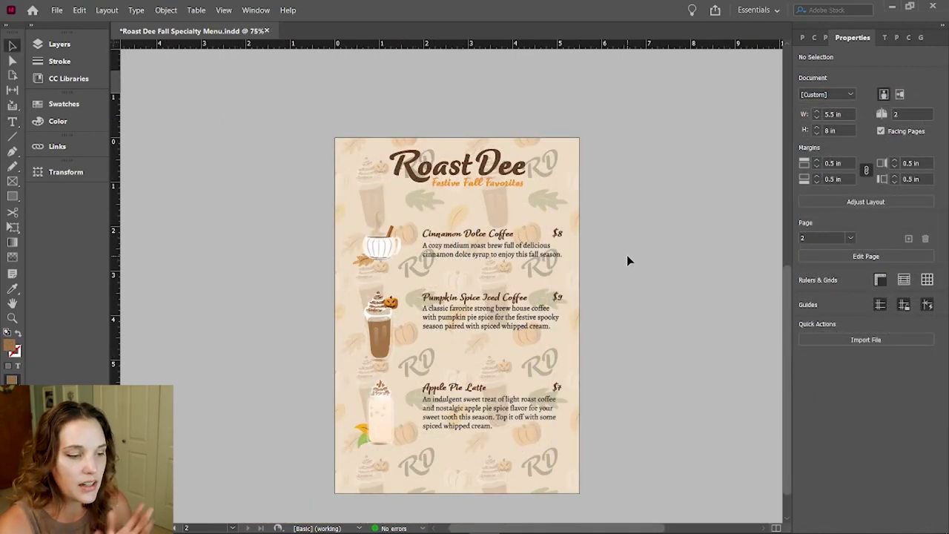
Step: Show page two in Normal screen mode to examine its frames, column guides, margins and bleed
click(224, 11)
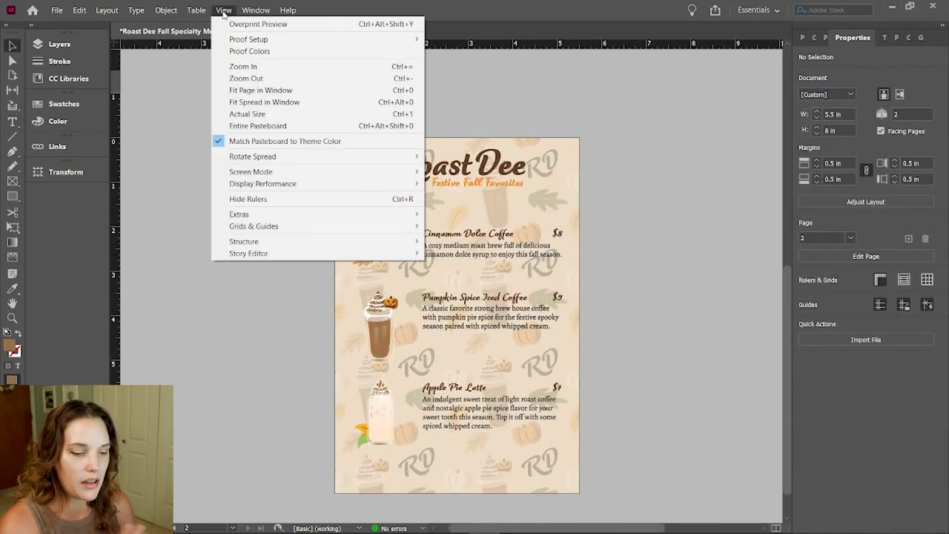
mouse_move(356, 172)
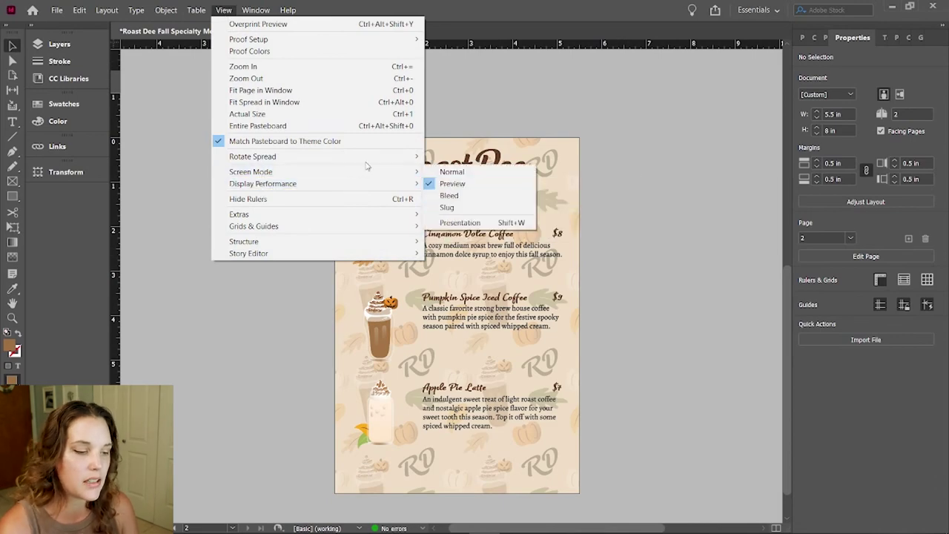
click(476, 174)
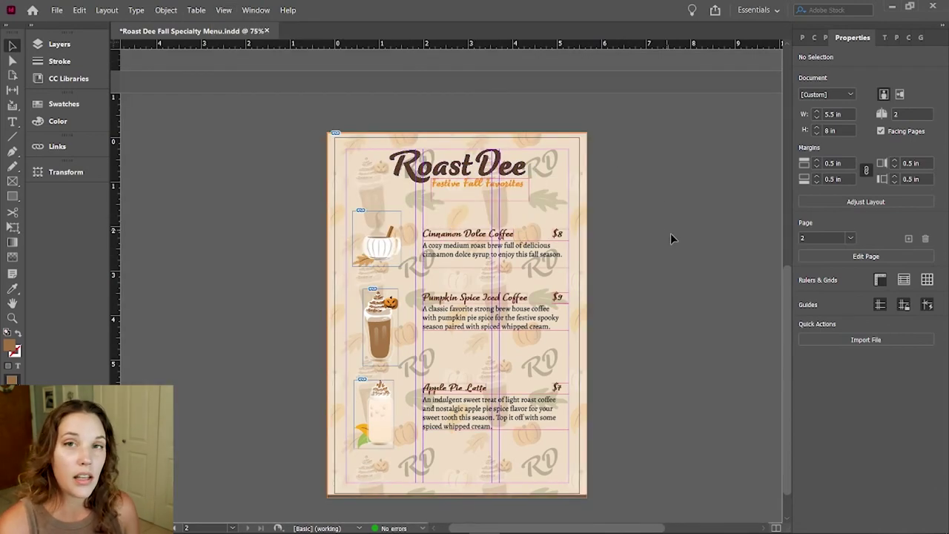
scroll(675, 238, right, 2)
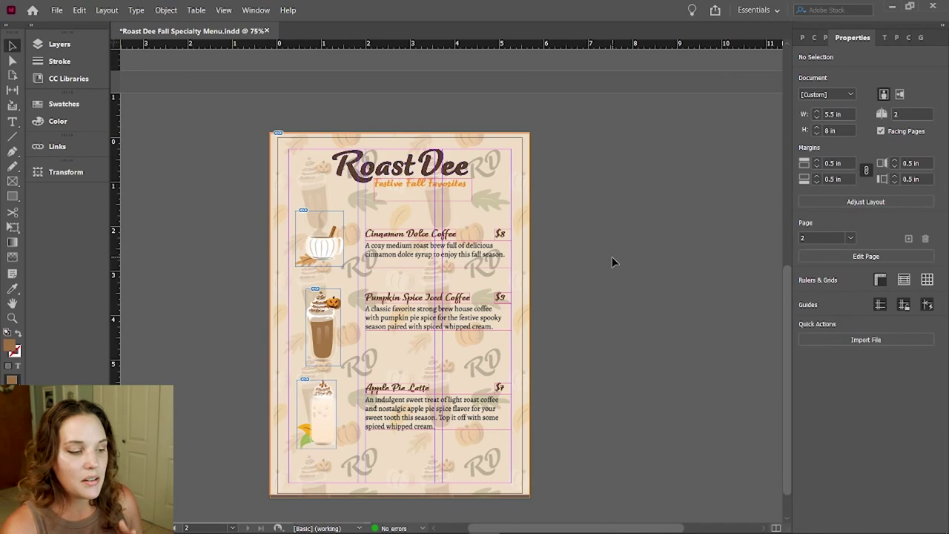
scroll(612, 261, up, 8)
scroll(612, 261, left, 5)
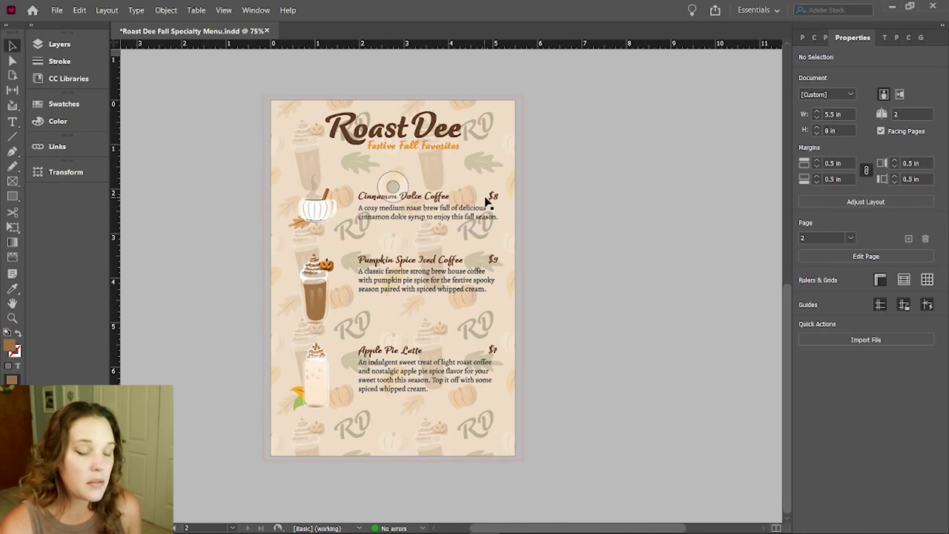
click(393, 185)
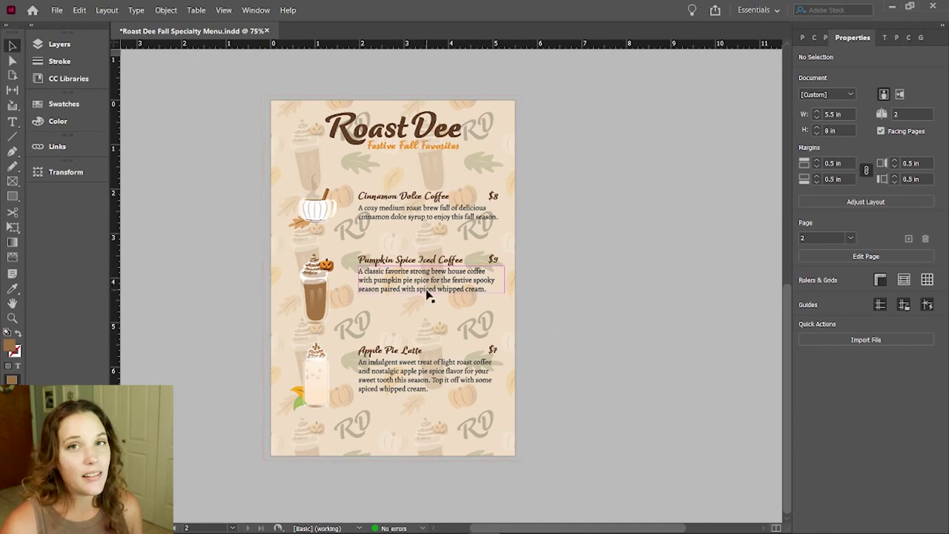
click(400, 215)
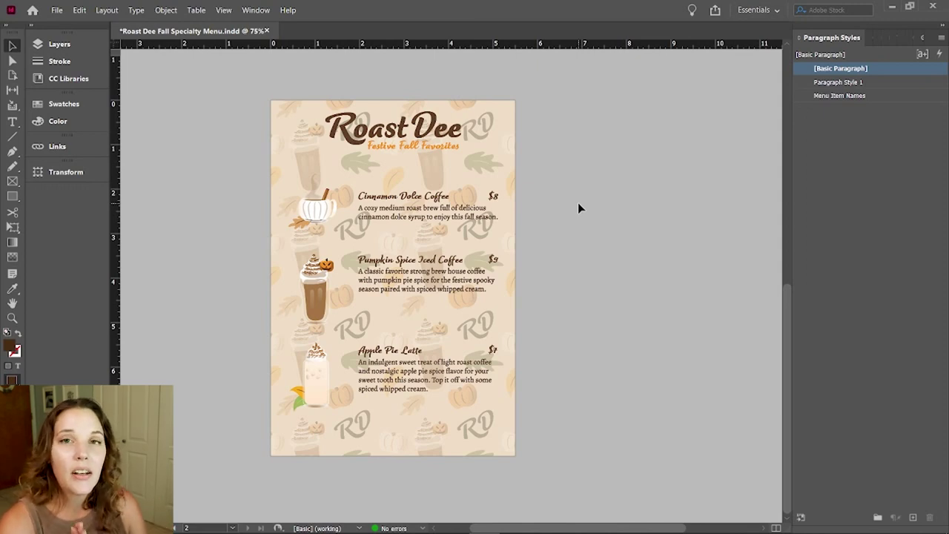
scroll(577, 208, right, 4)
scroll(578, 208, up, 8)
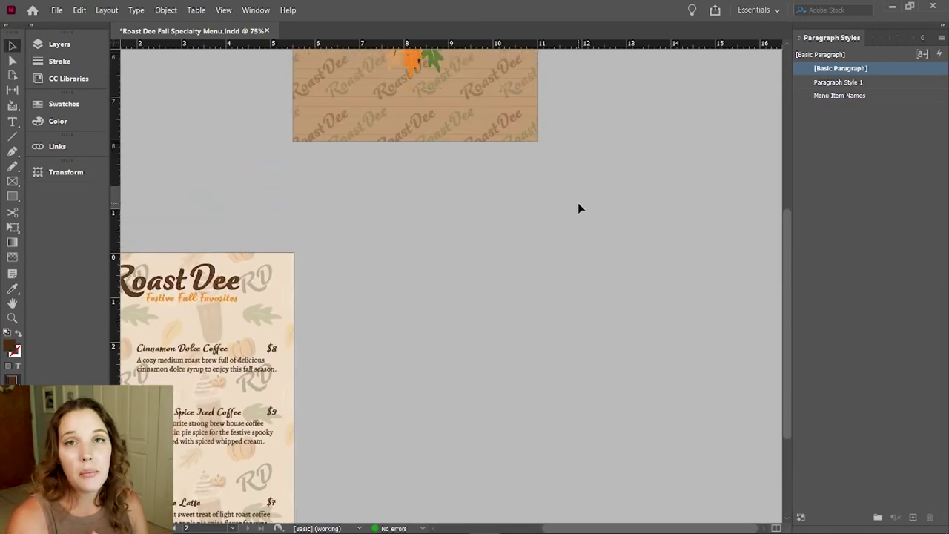